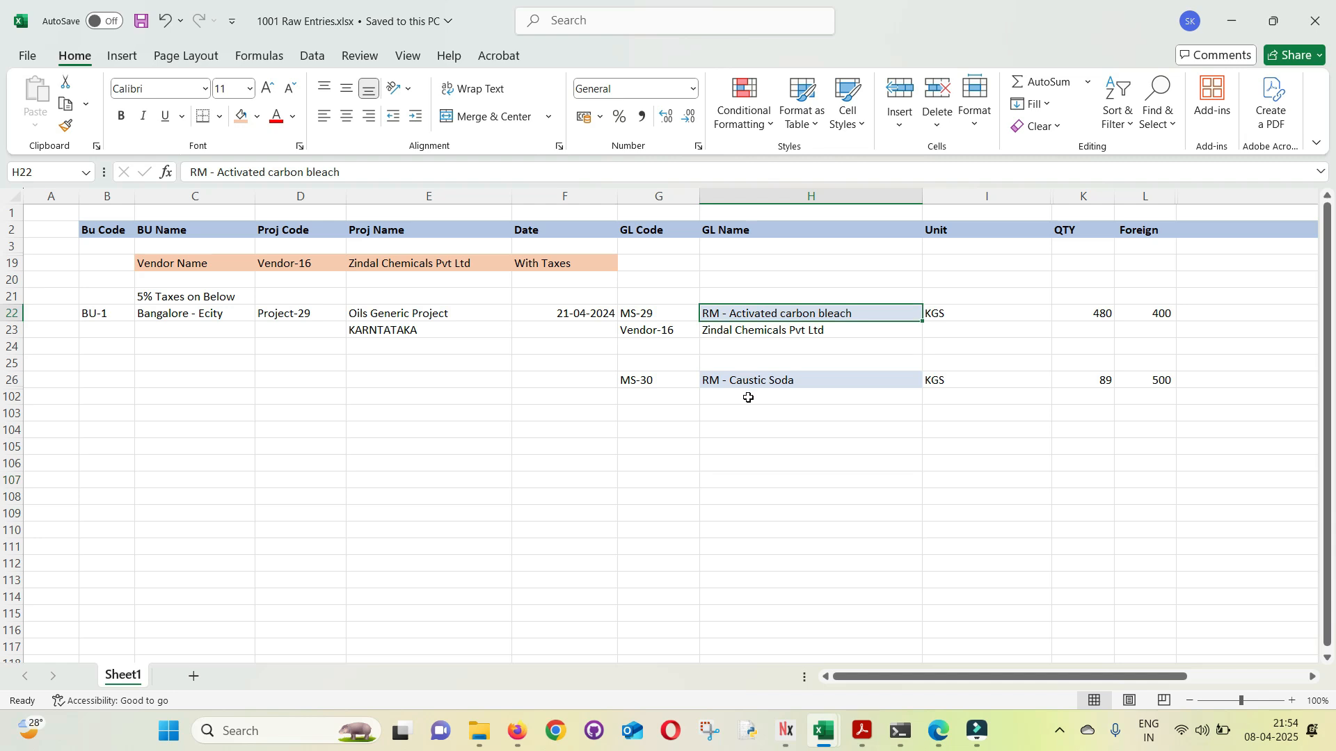
Examine the raw material names, vendor, quantities and rates of the two purchase entries in the worksheet.
left_click(731, 378)
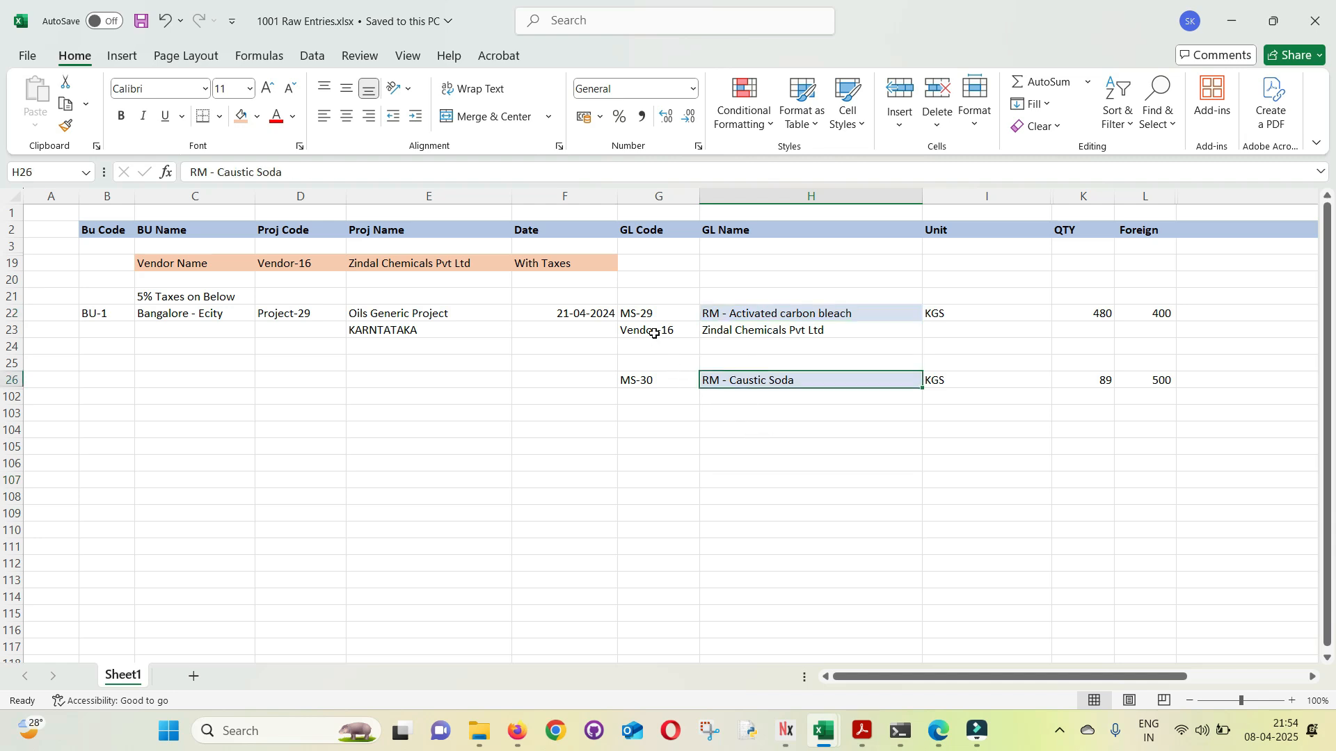
left_click(734, 336, "ctrl")
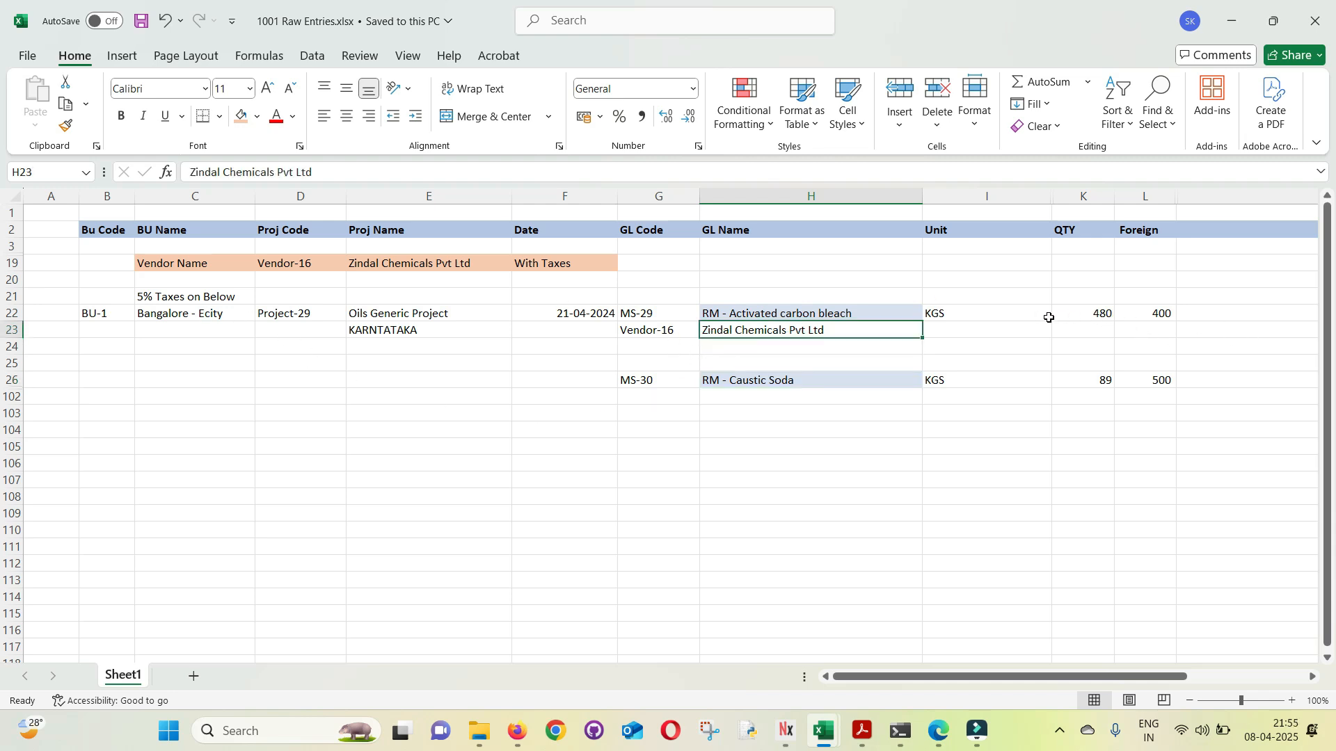
left_click(1154, 313)
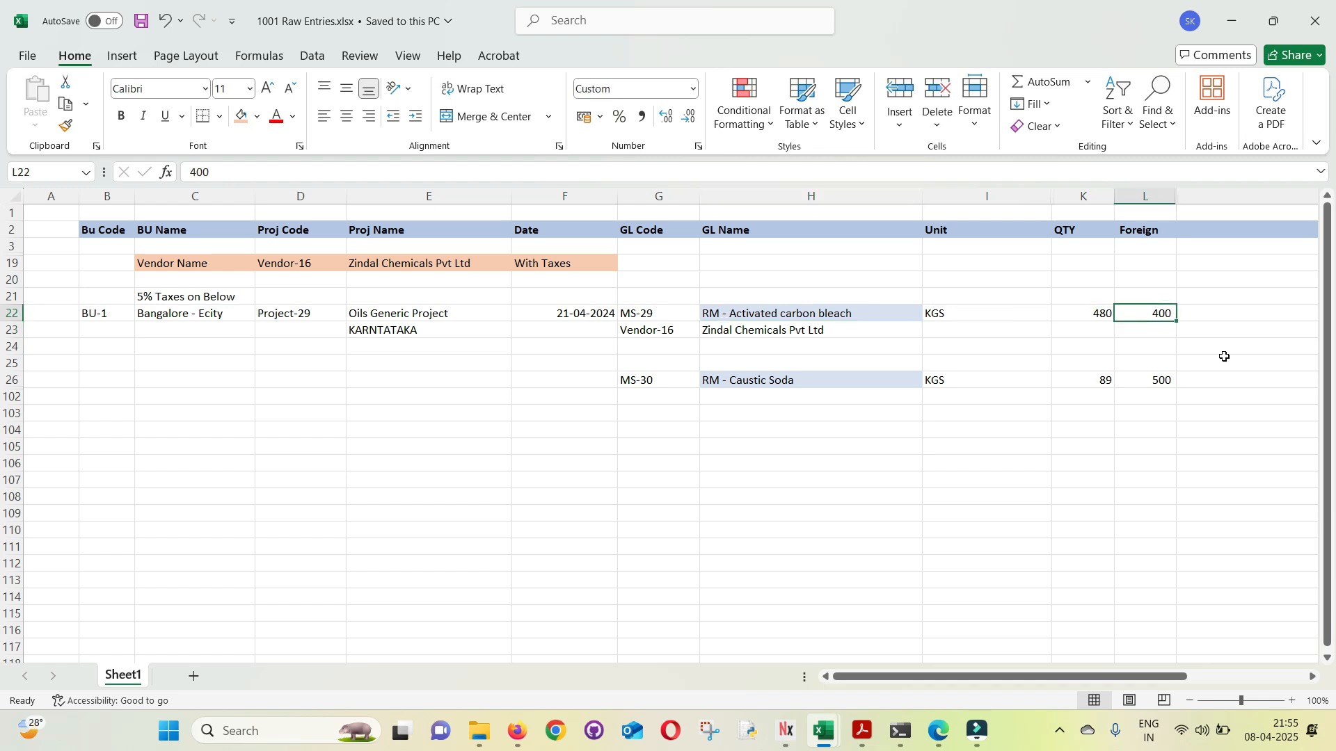
key("Left")
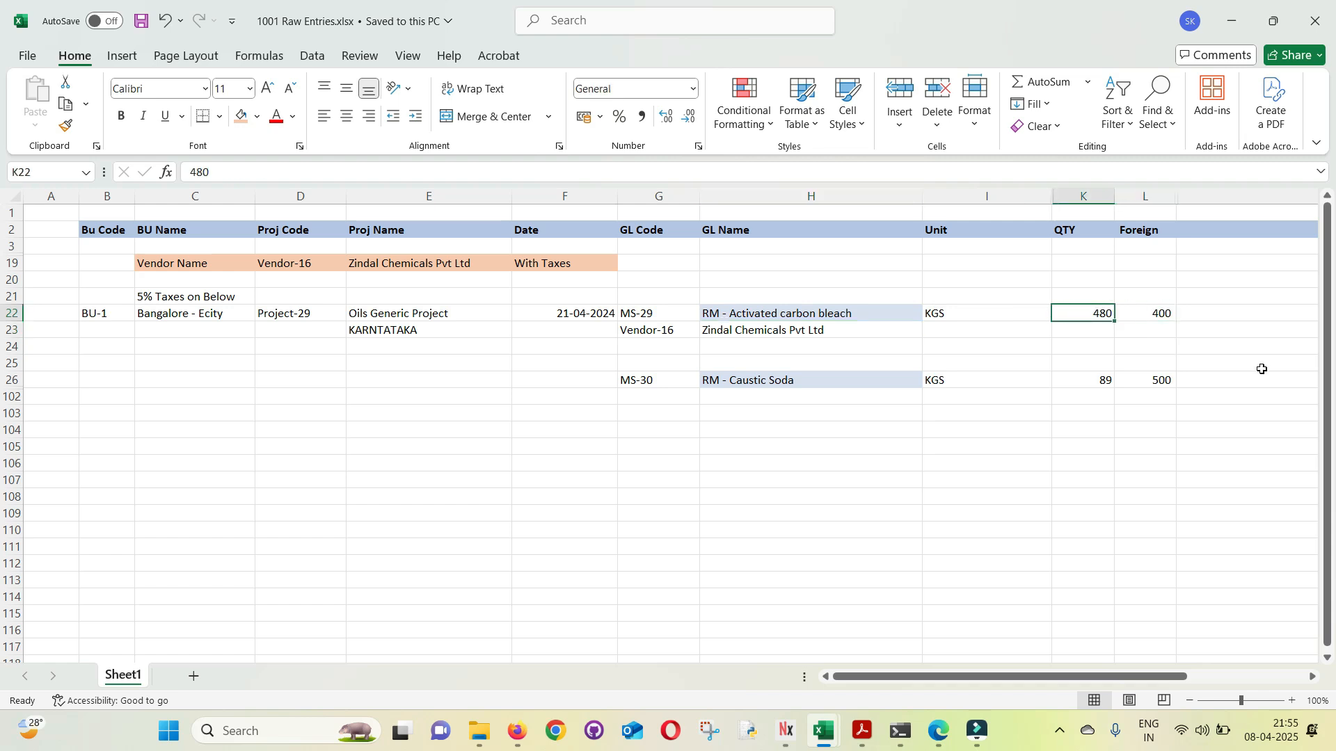
key("Down")
key("Down")
key("Down")
key("Down")
key("Up")
key("Up")
key("Up")
Enter the label QTY in cell L20, two rows above the activated carbon bleach rate.
key("Right")
key("Up")
key("Up")
key("Up")
type("qty")
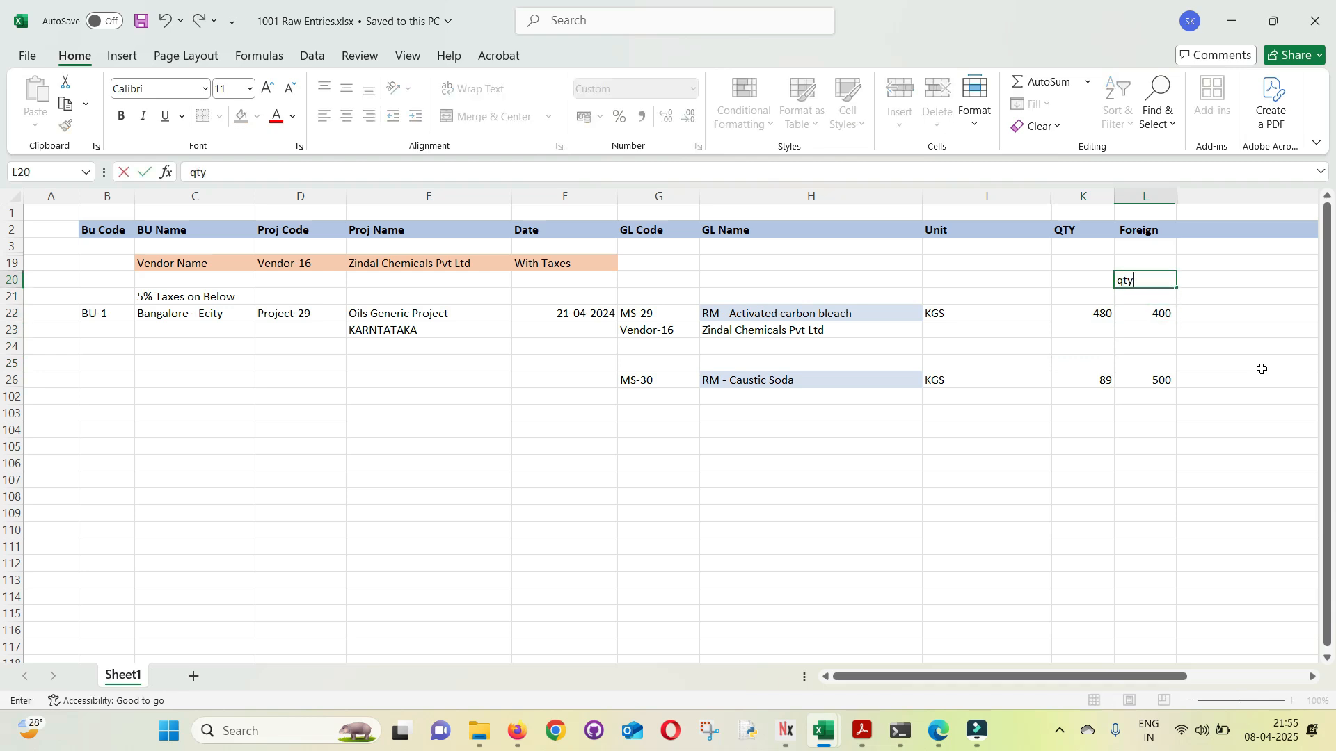
key("Return")
key("Down")
key("Down")
key("Up")
key("Up")
key("Up")
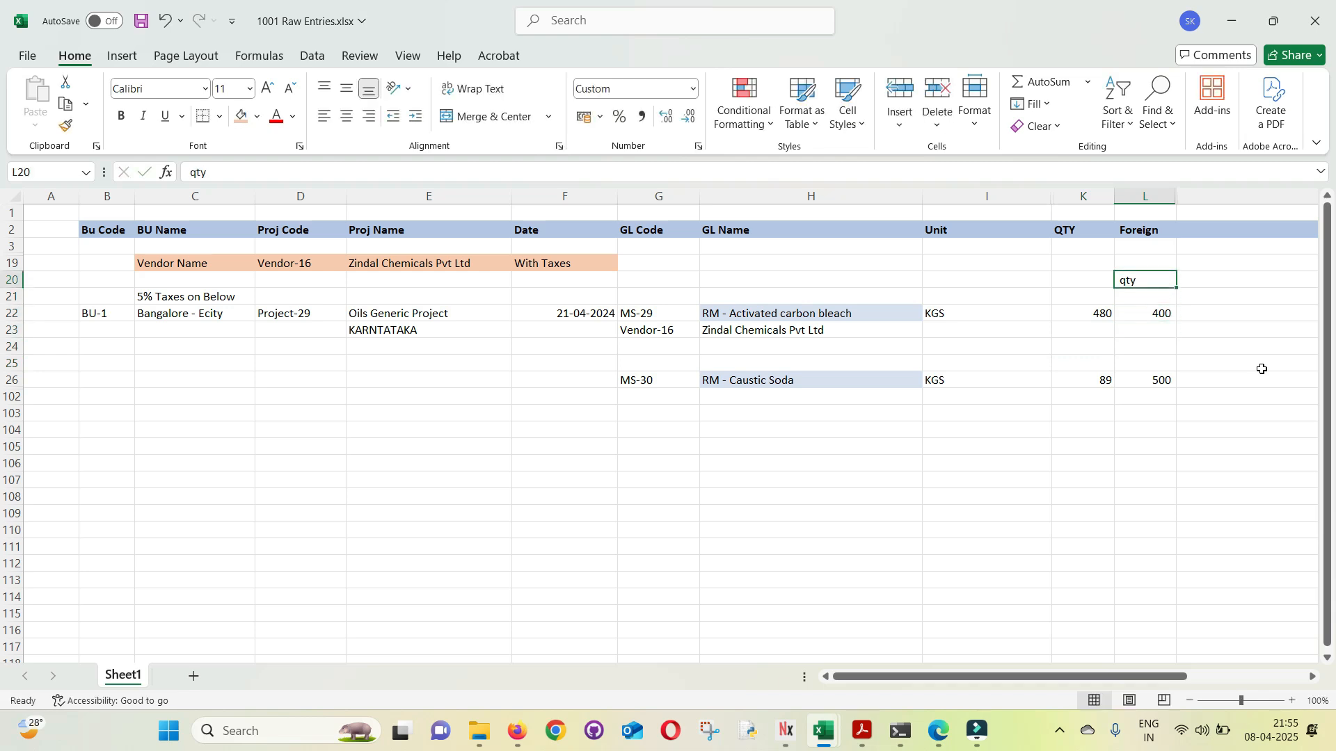
type("QTY")
key("Return")
Look across the columns of the activated carbon bleach entry, from the tax note to the amount.
key("Left")
key("Left")
key("Left")
key("Left")
key("Left")
key("Left")
key("Left")
key("Left")
key("Right")
key("Right")
key("Right")
key("Right")
key("Right")
key("Right")
key("Right")
key("Right")
key("Right")
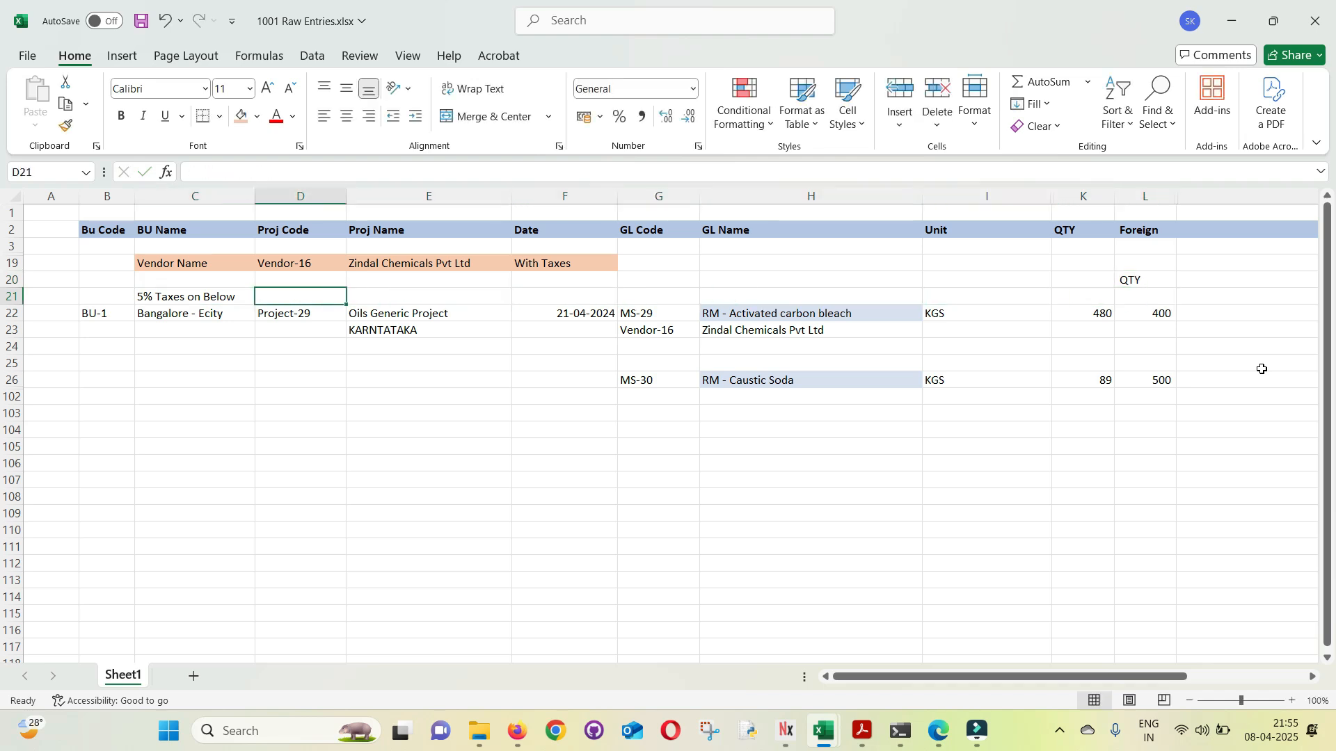
key("Left")
key("Down")
key("Left")
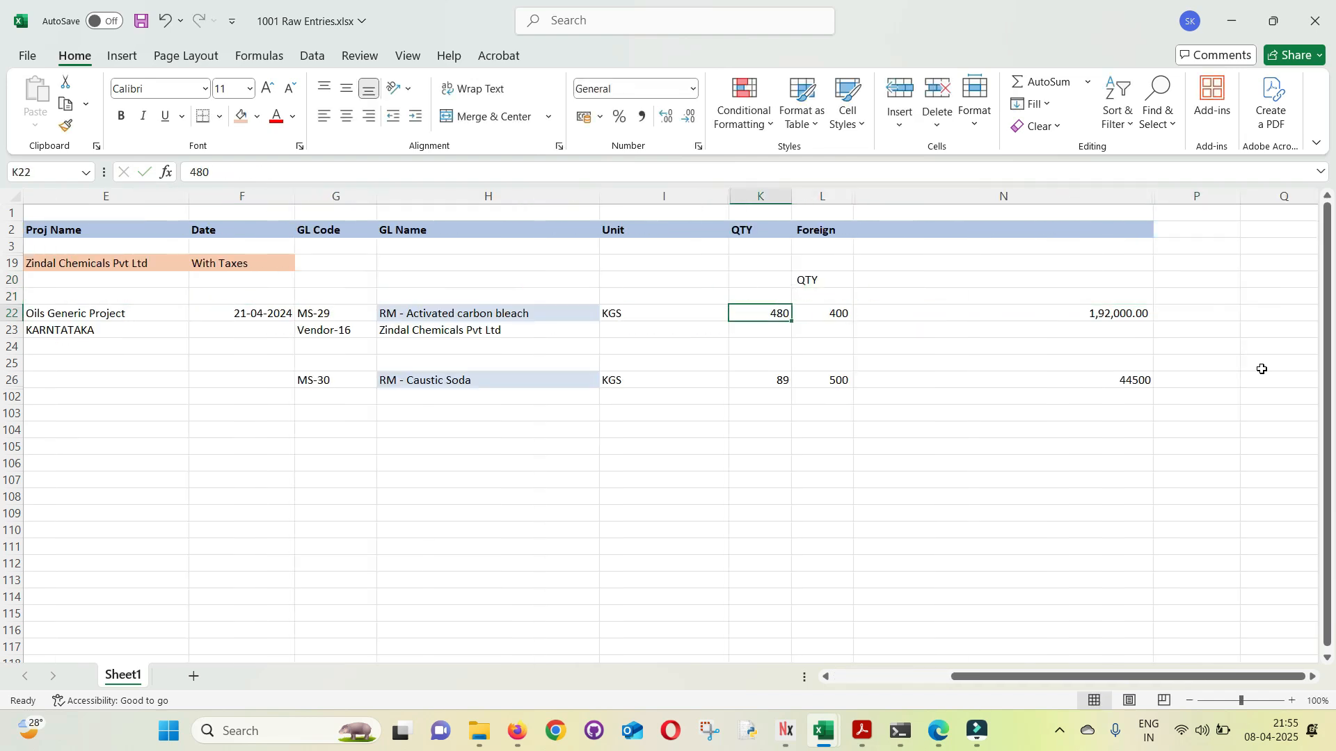
key("Home")
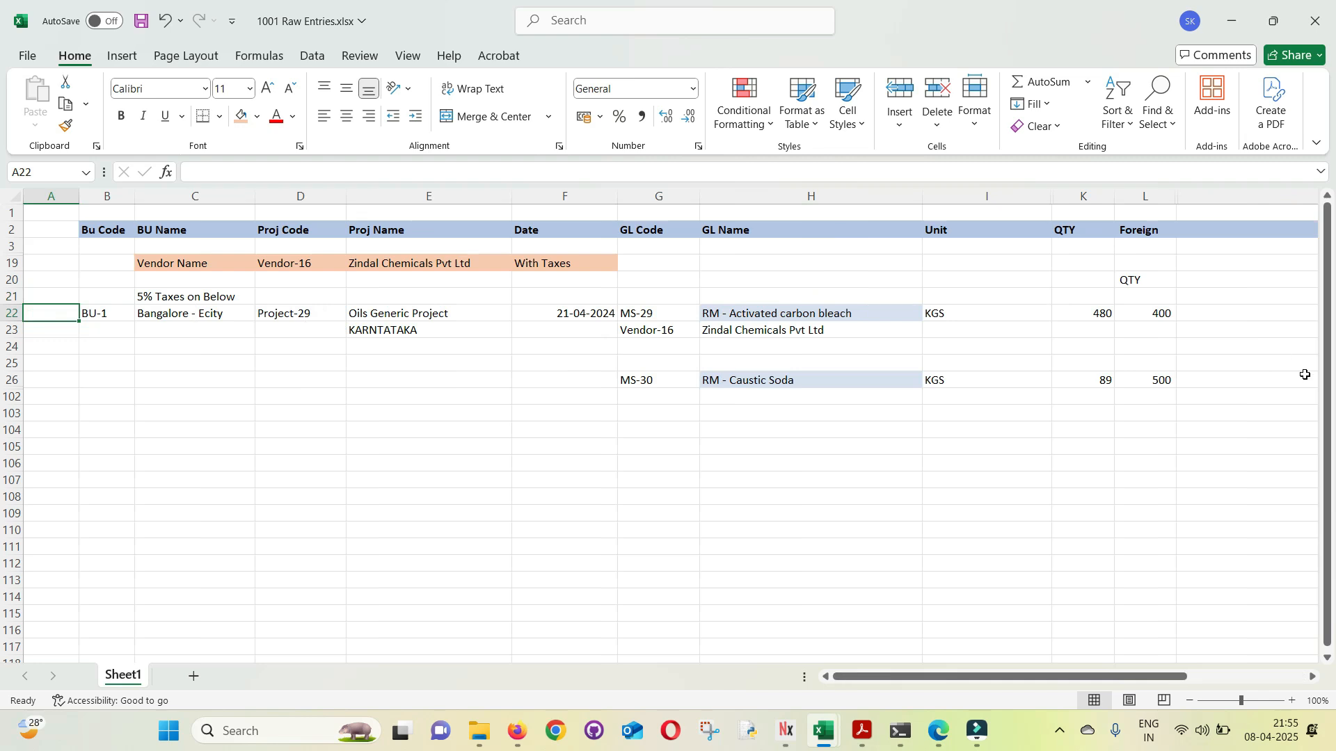
Switch to the AIS application, view the Purchase Request/P.O requisition window and close it.
mouse_move(785, 732)
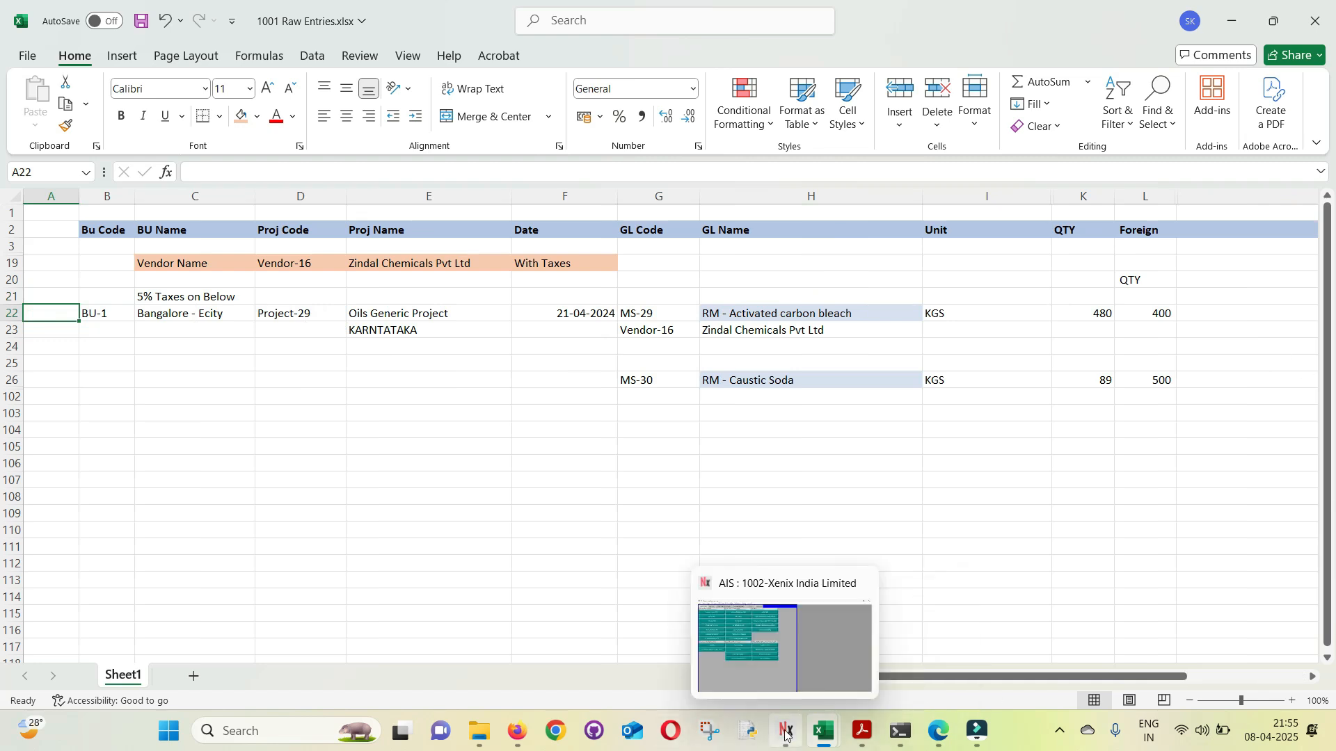
left_click(811, 683)
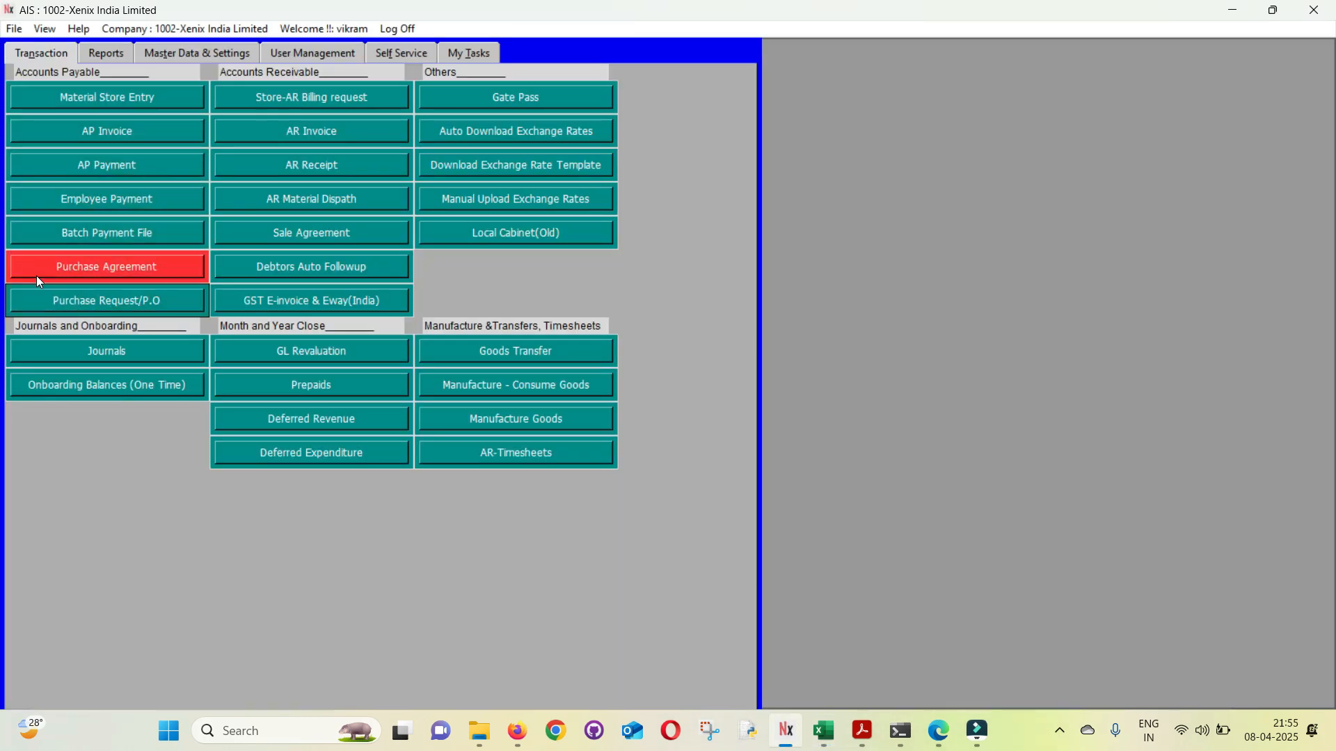
left_click(52, 306)
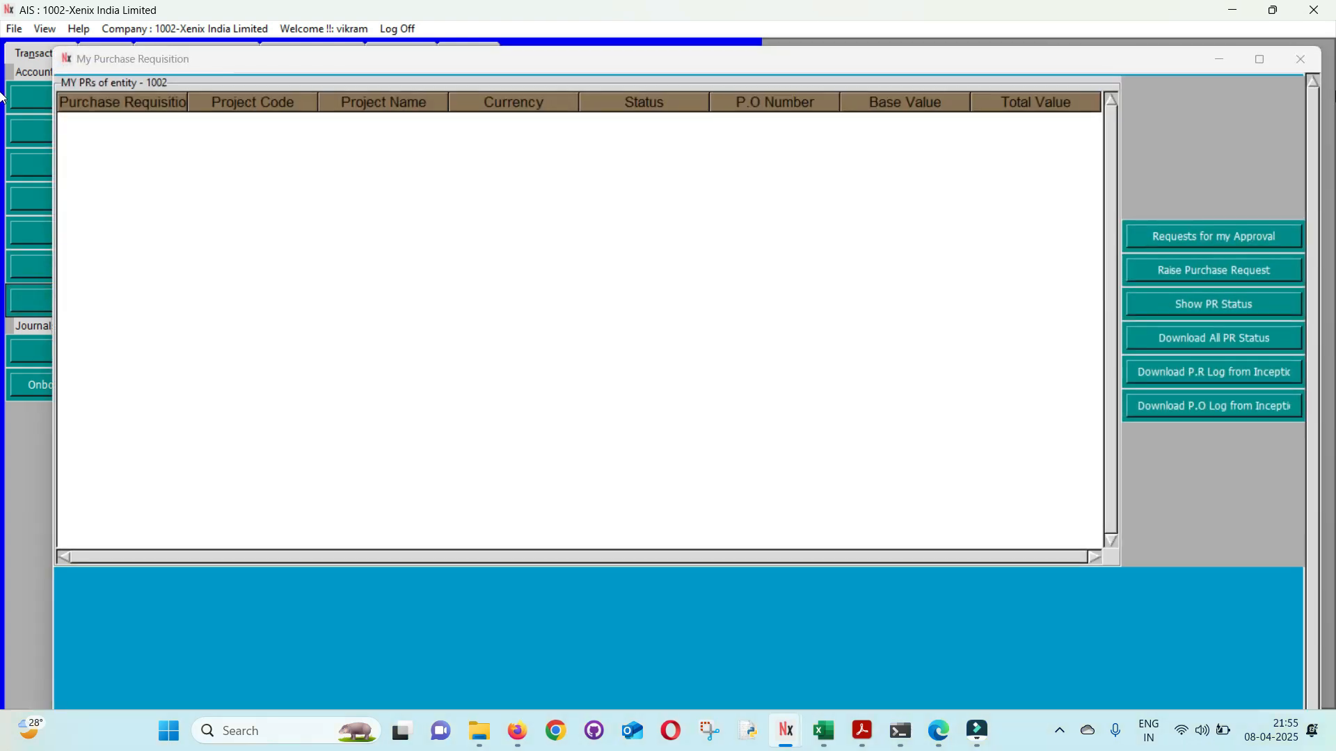
left_click(1298, 59)
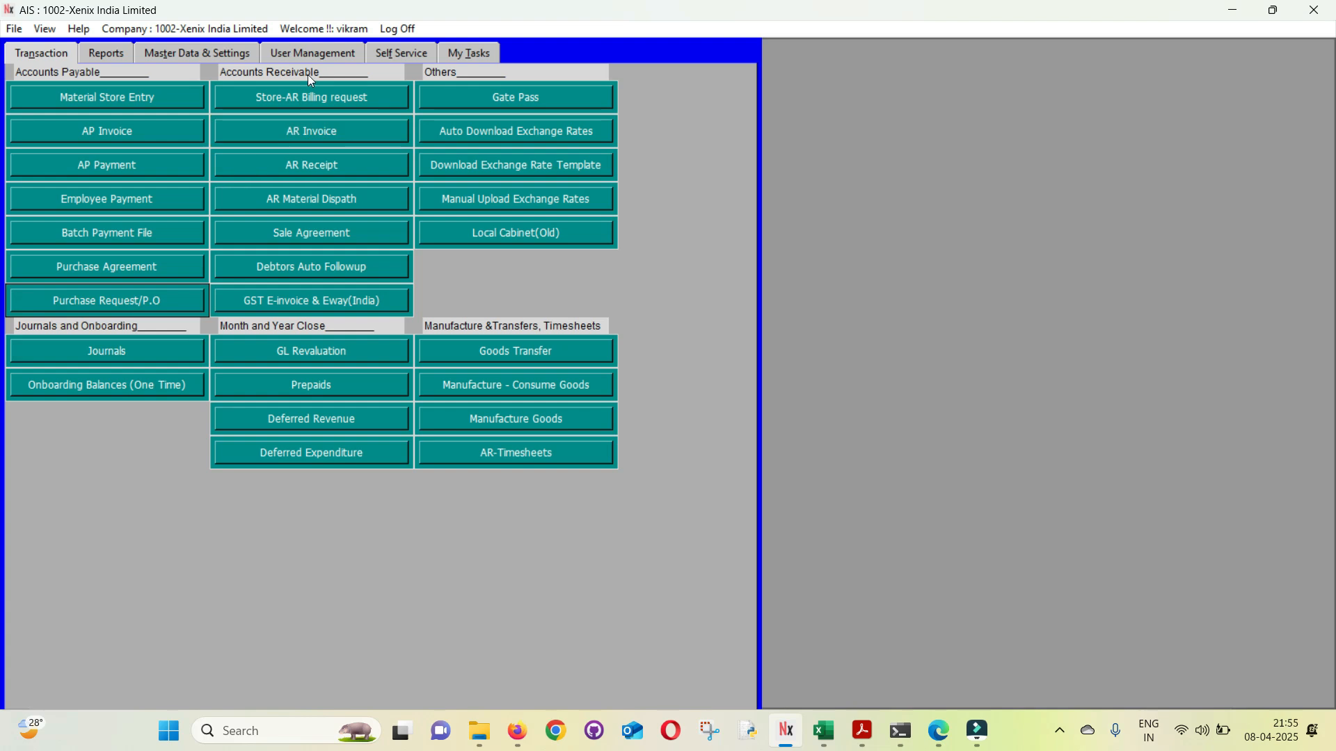
Compare the purchase request options offered under Self Service with those among the transactions.
left_click(404, 51)
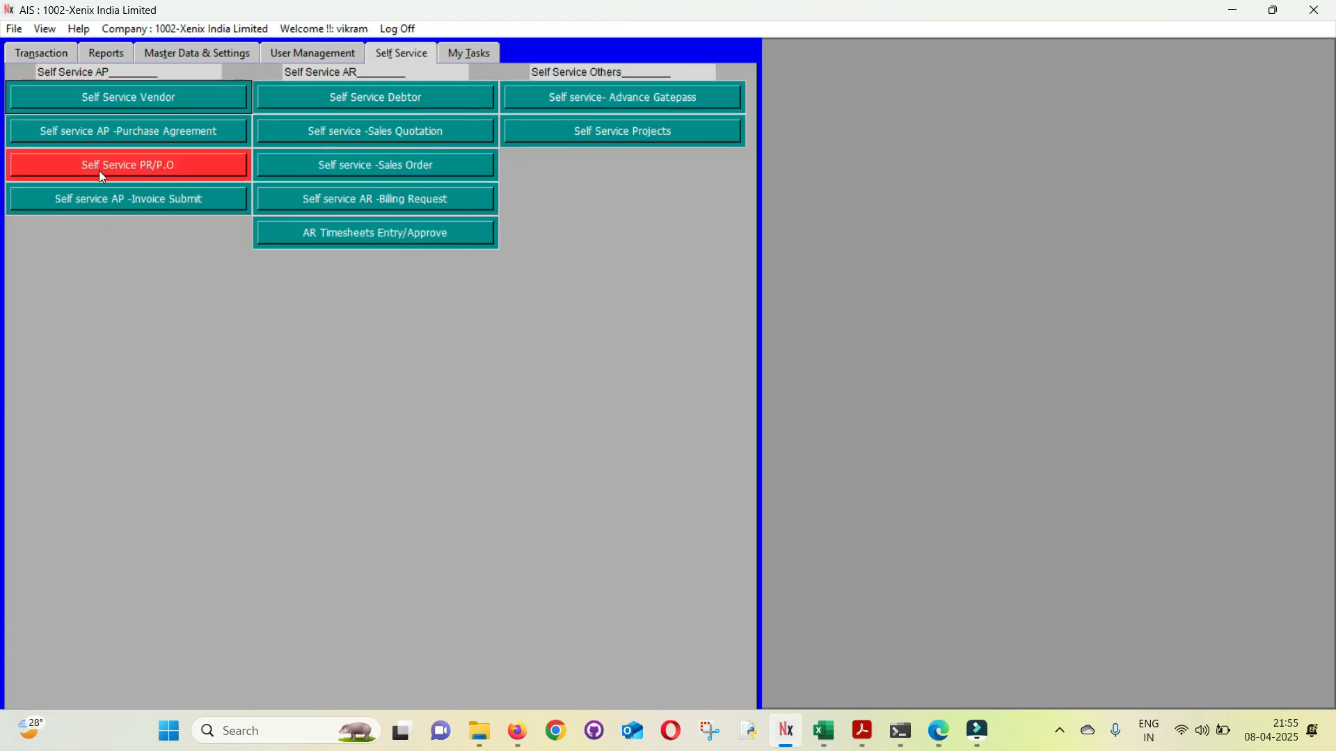
left_click(29, 54)
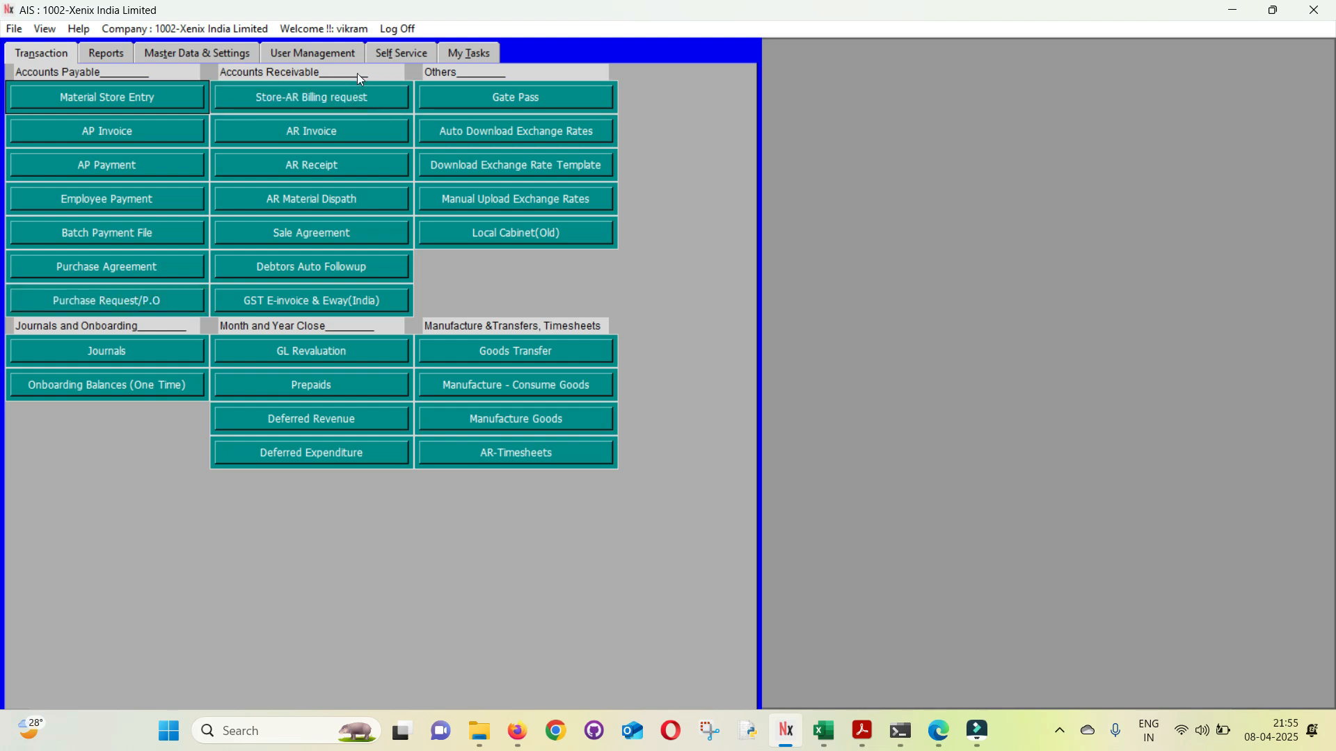
left_click(393, 58)
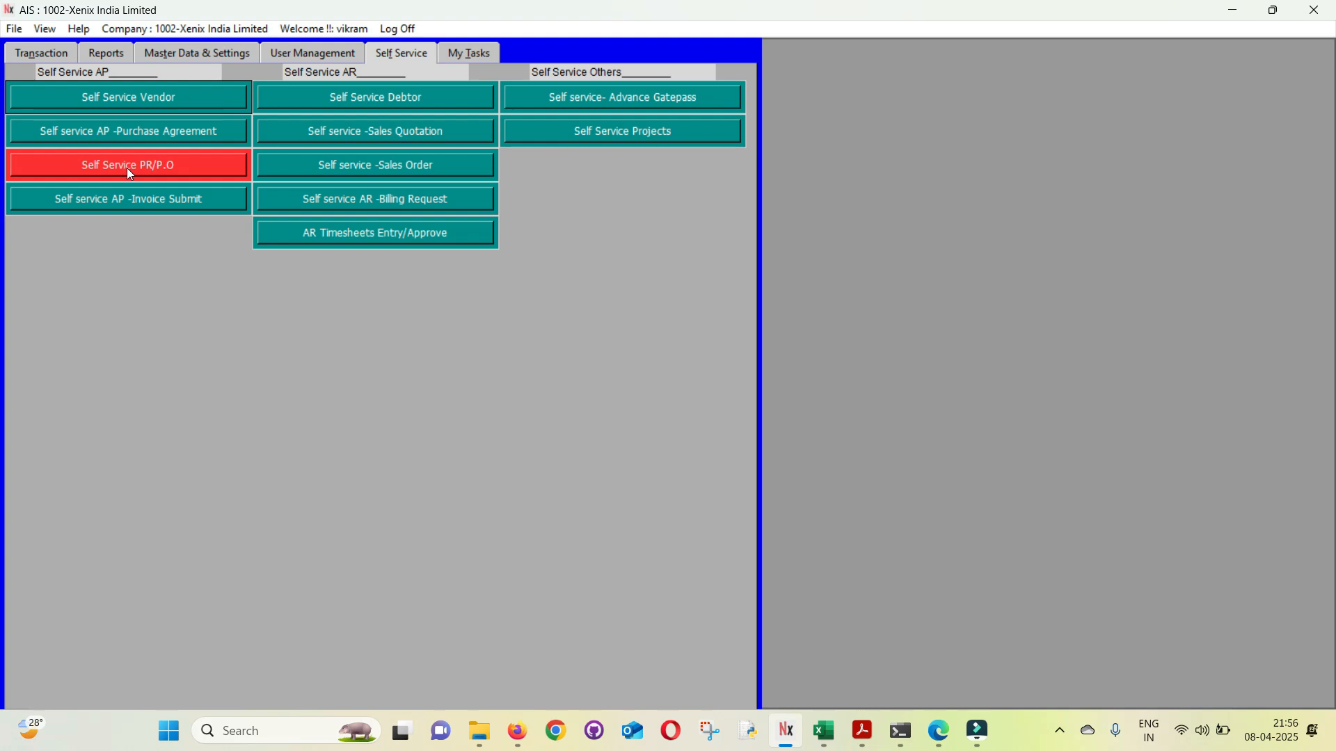
left_click(26, 55)
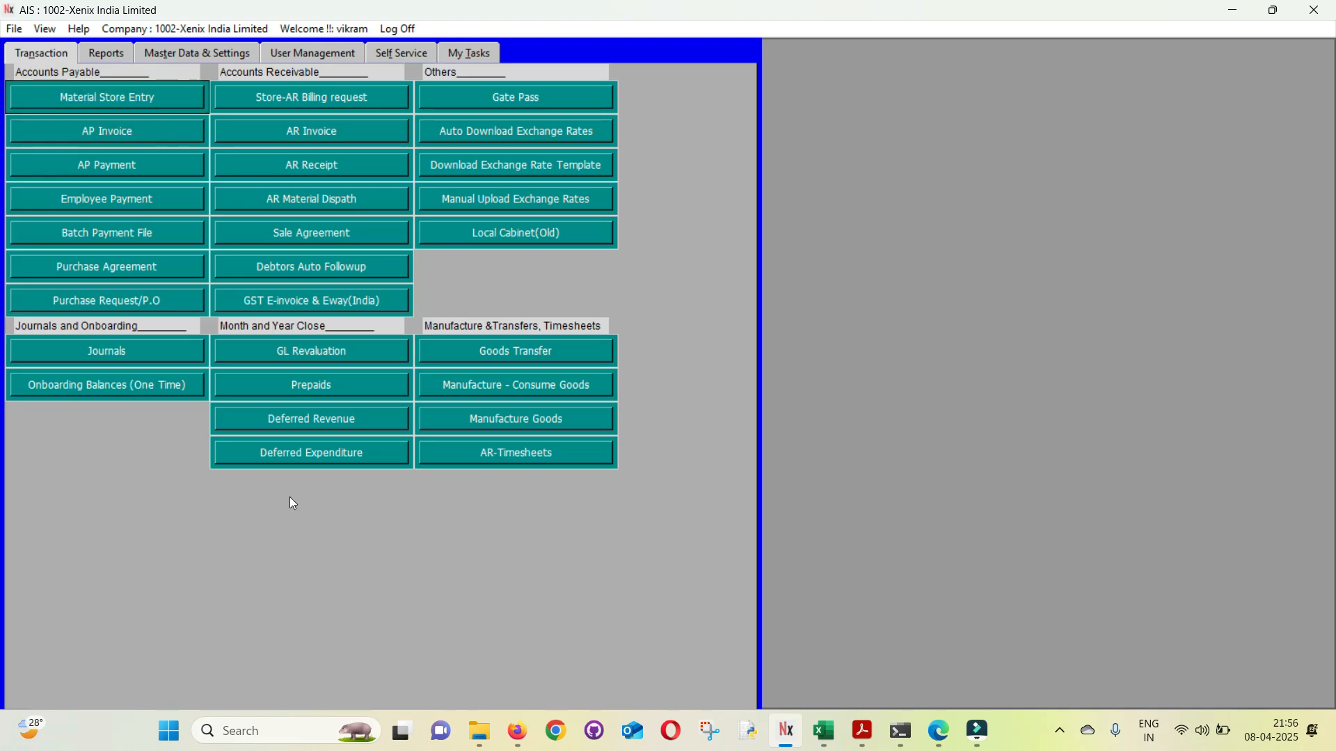
left_click(403, 52)
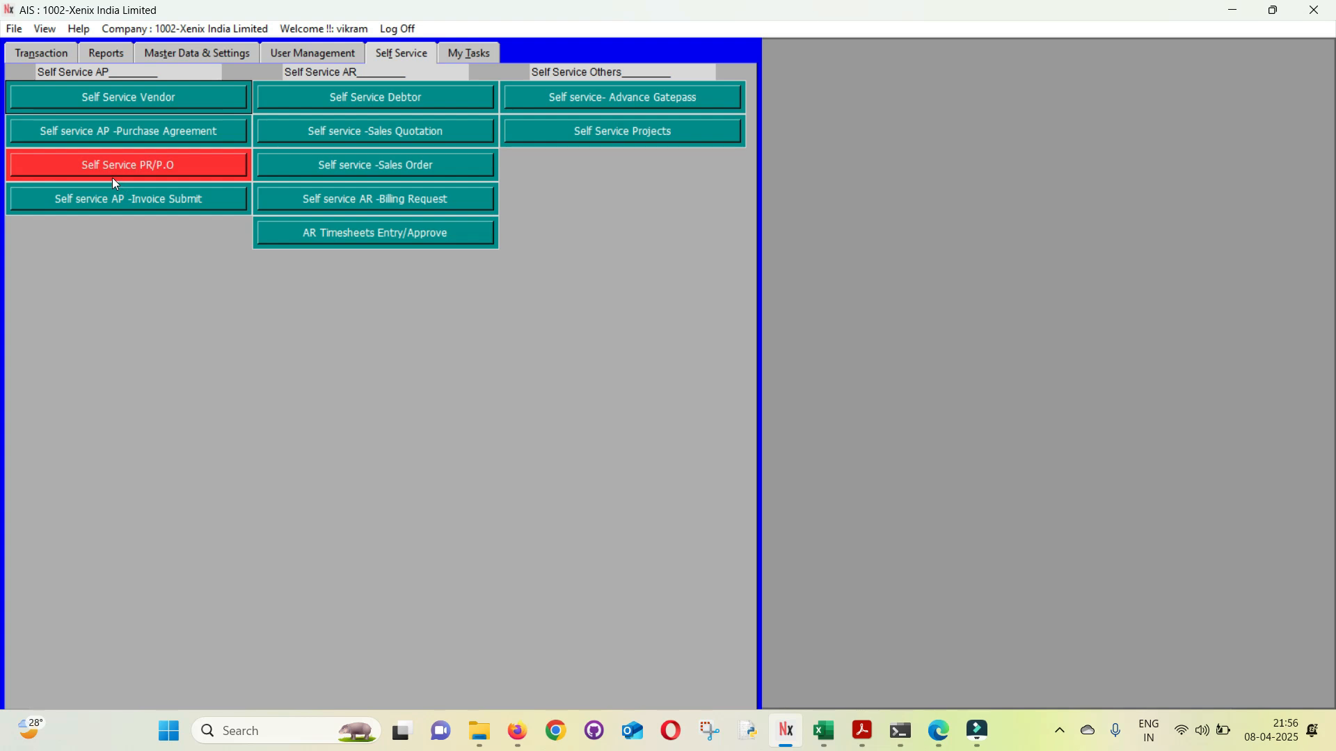
left_click(35, 51)
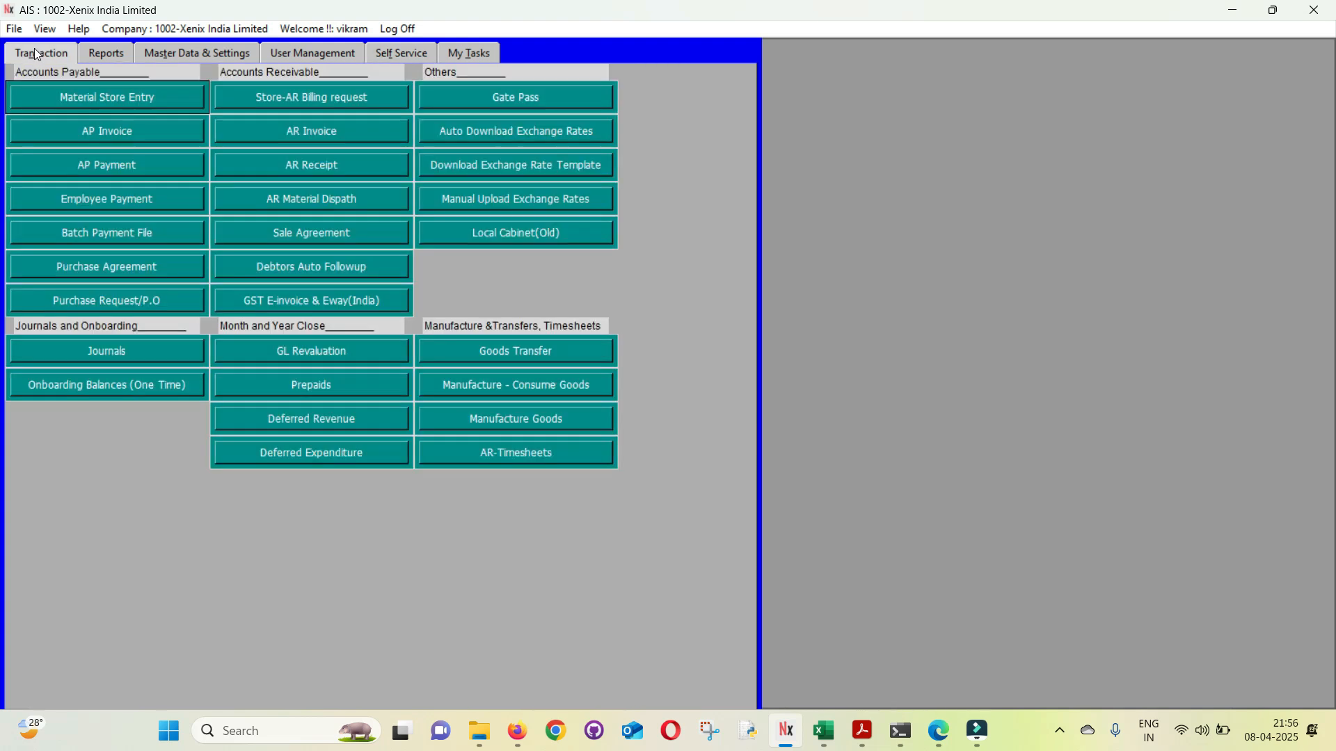
left_click(432, 51)
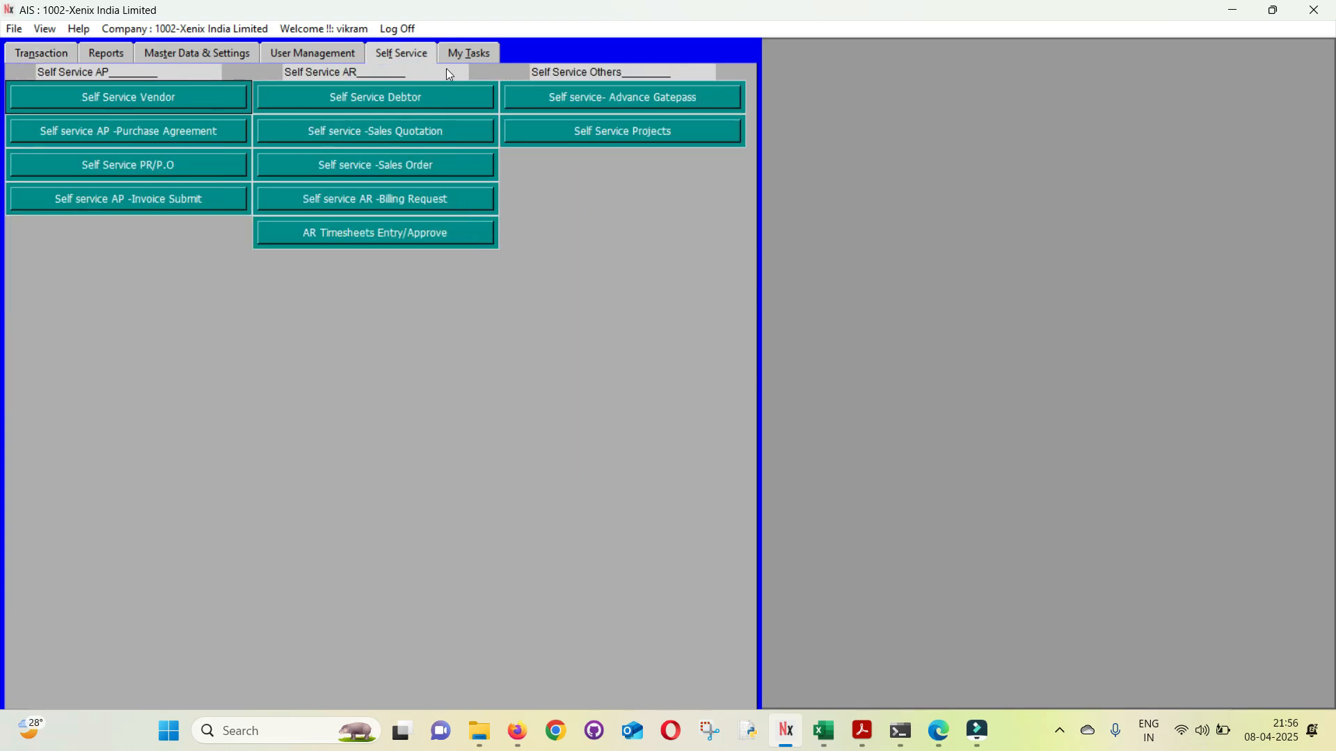
left_click(35, 51)
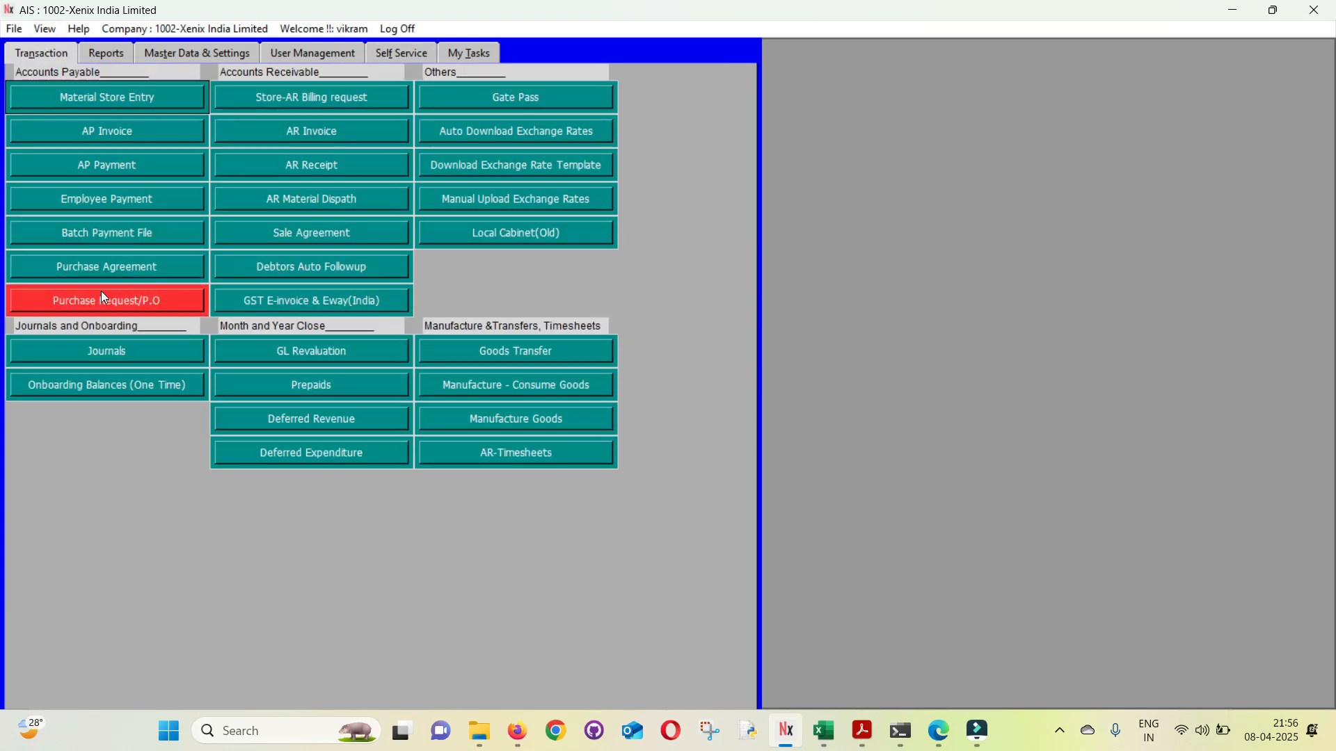
Raise a new purchase request from the maximized Purchase Request/P.O window and maximize its form.
left_click(43, 303)
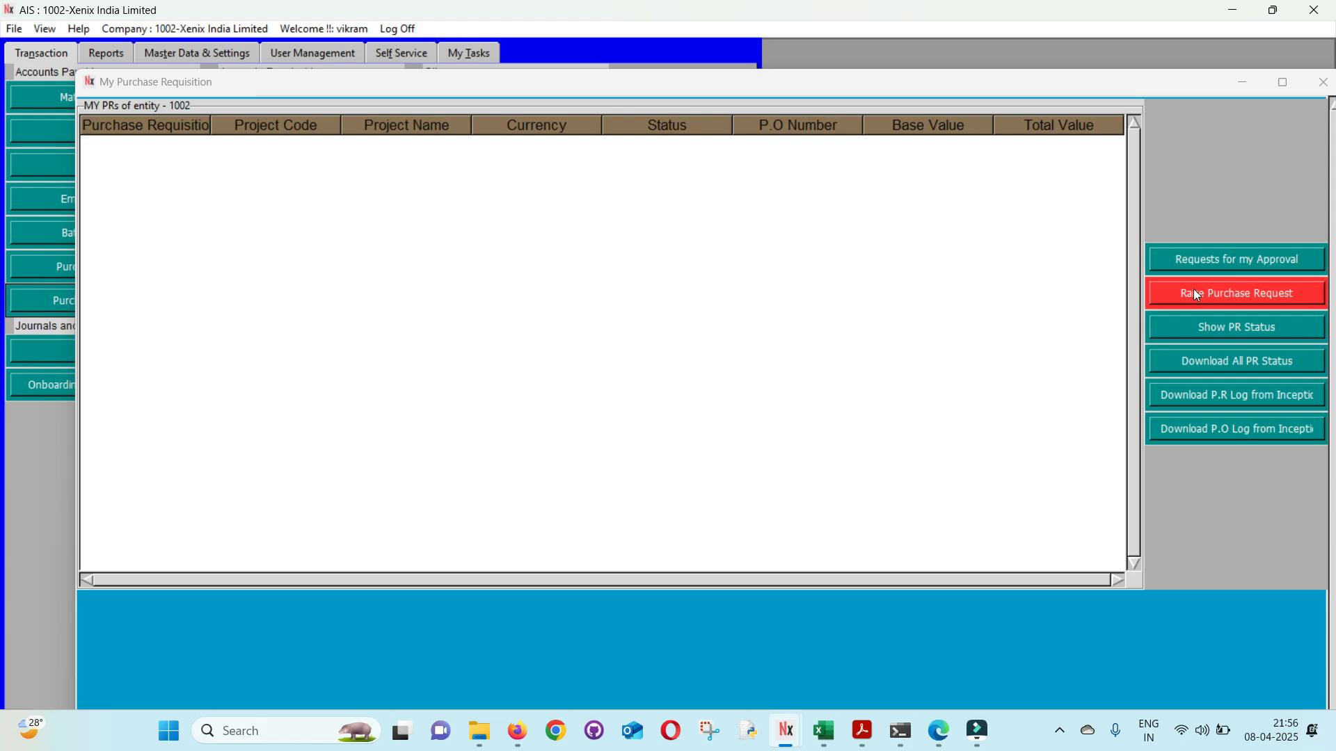
left_click(1286, 82)
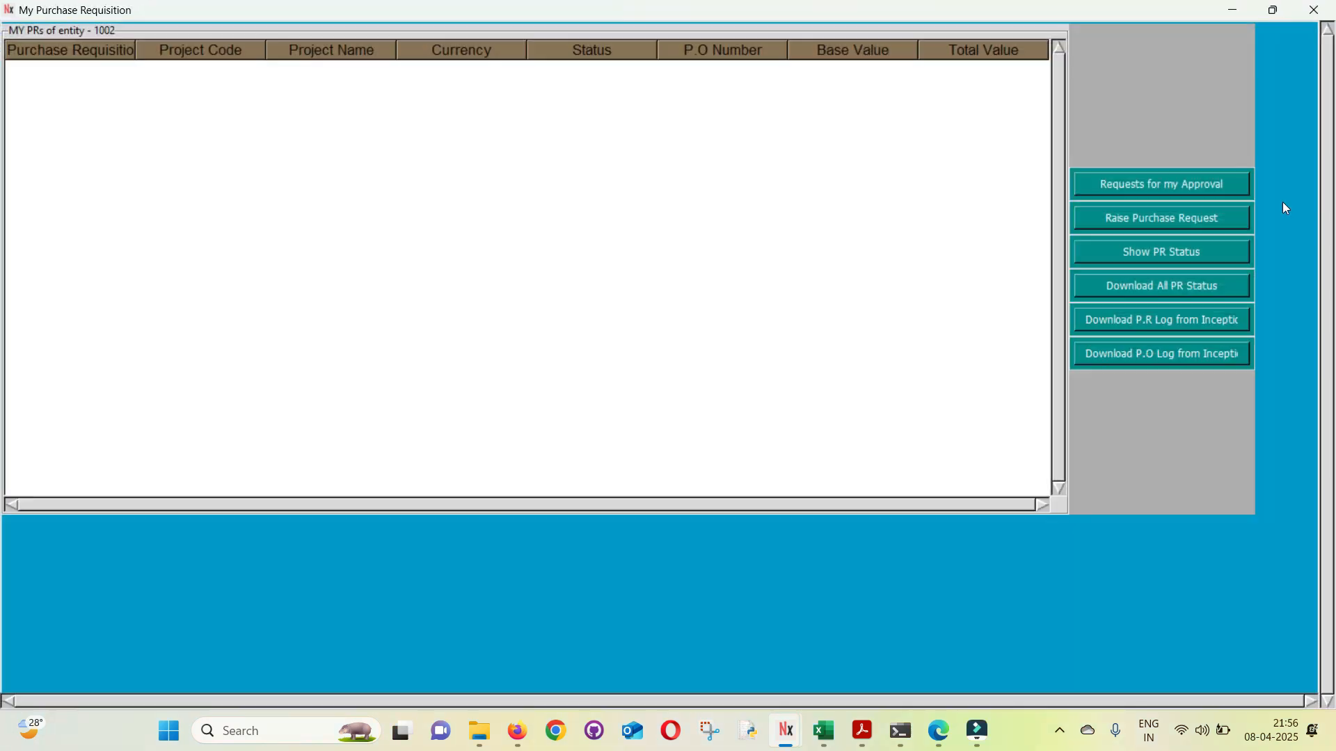
left_click(1131, 222)
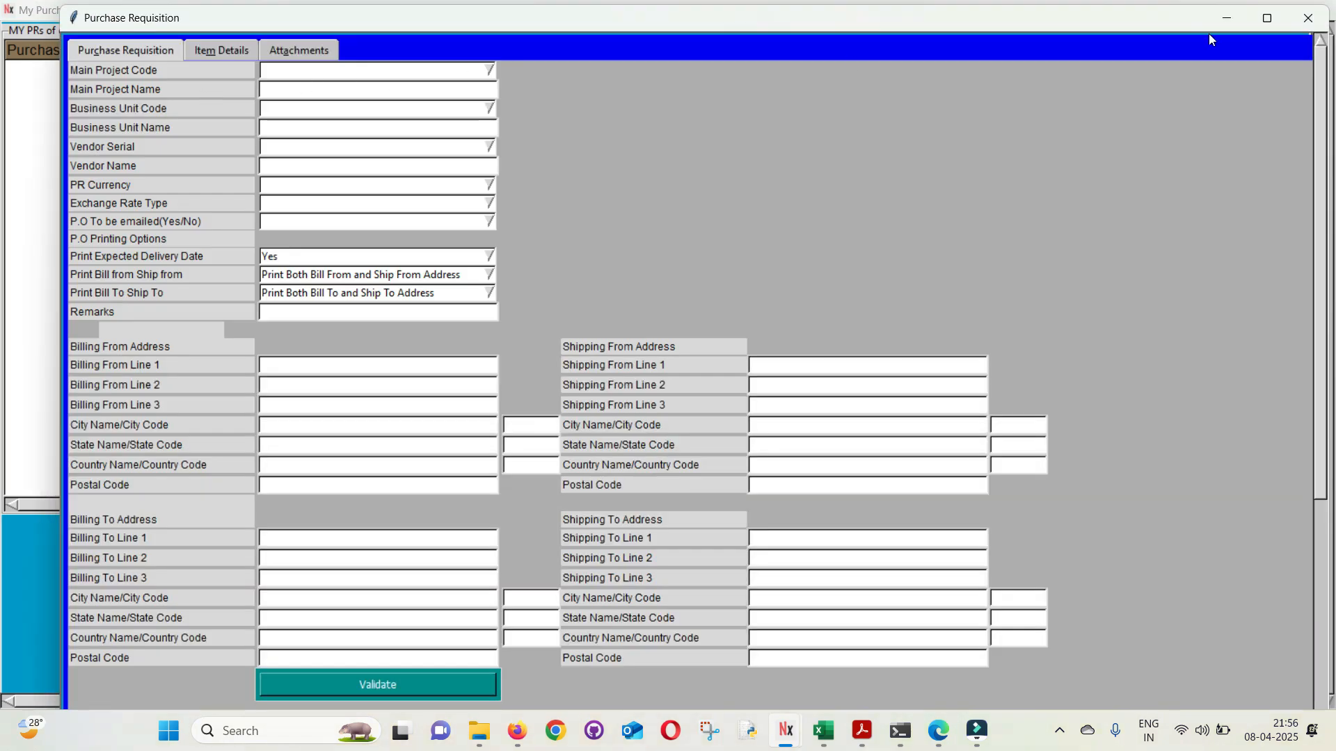
left_click(1266, 18)
Check the project code in the Excel sheet and set the requisition's main project to Project-29, Oils Generic Project.
key("alt+Tab")
key("alt+Tab")
key("alt+Tab")
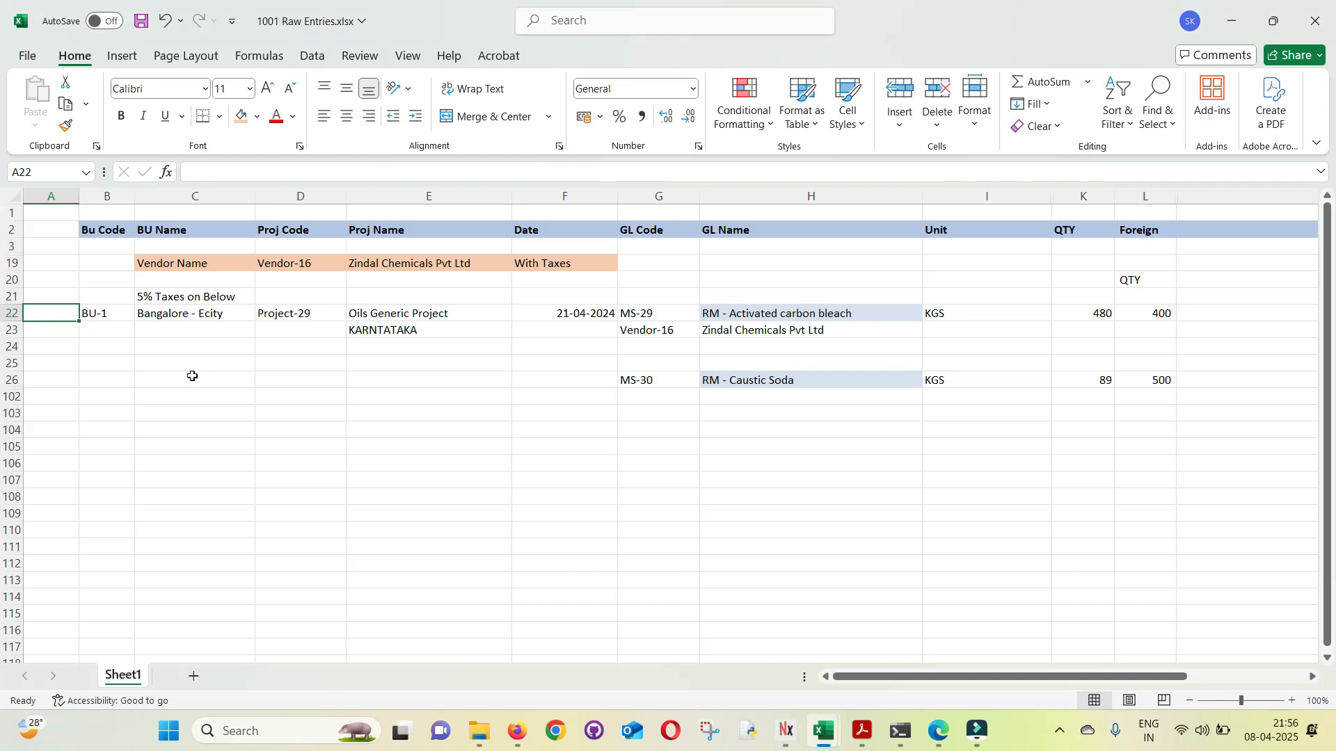
left_click(305, 316)
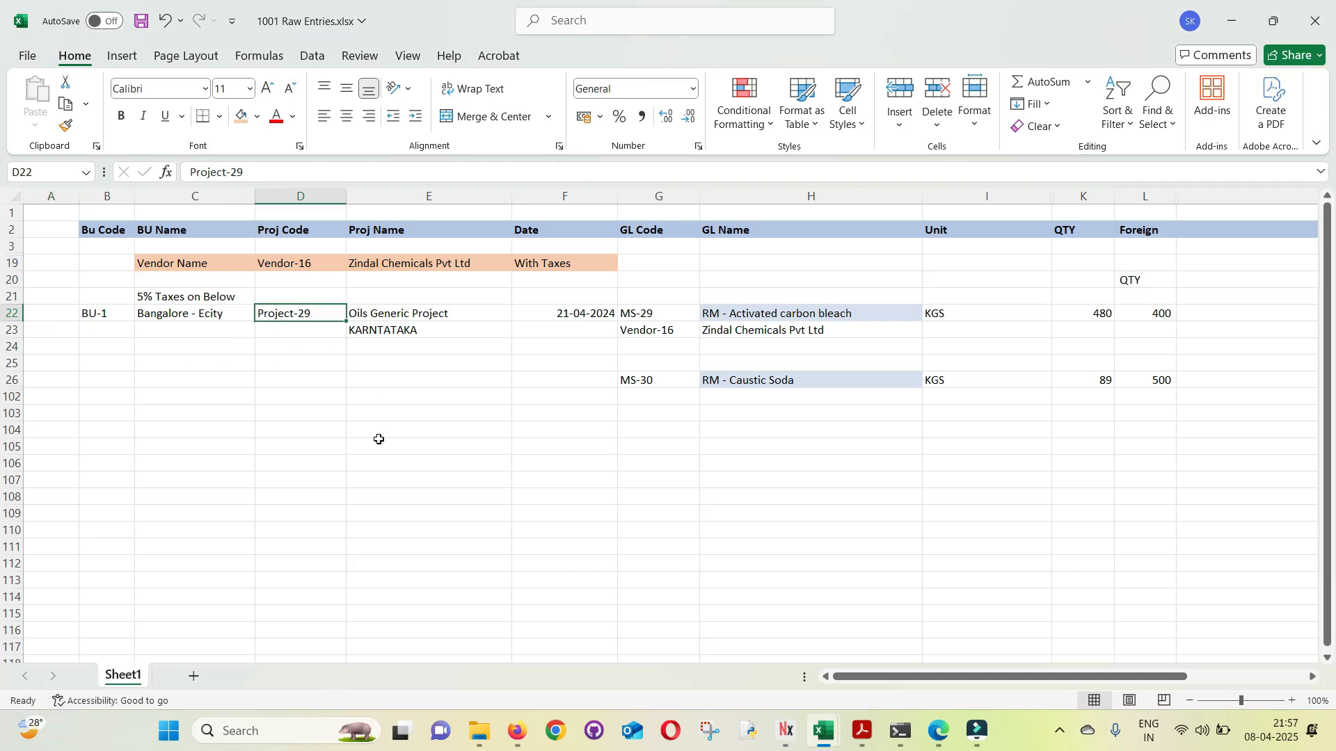
key("alt+Tab")
left_click(255, 61)
left_click(256, 60)
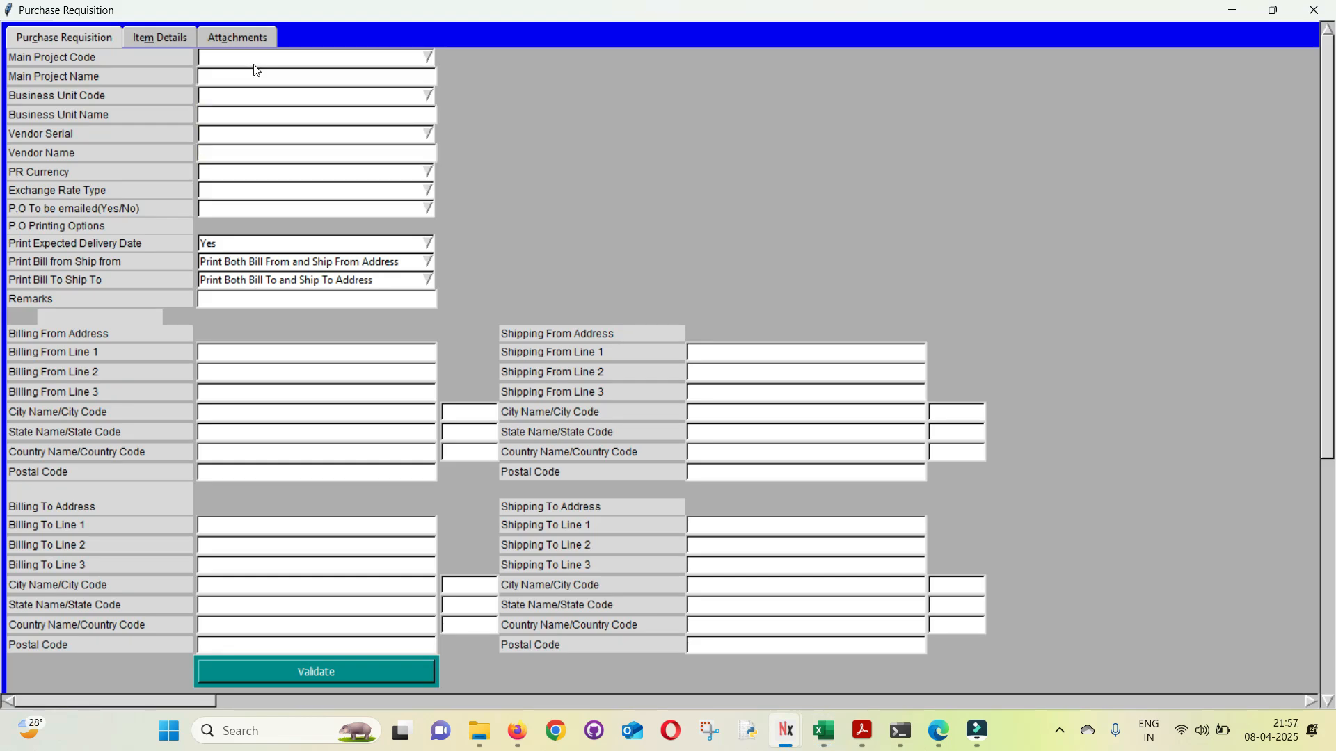
type("OILS")
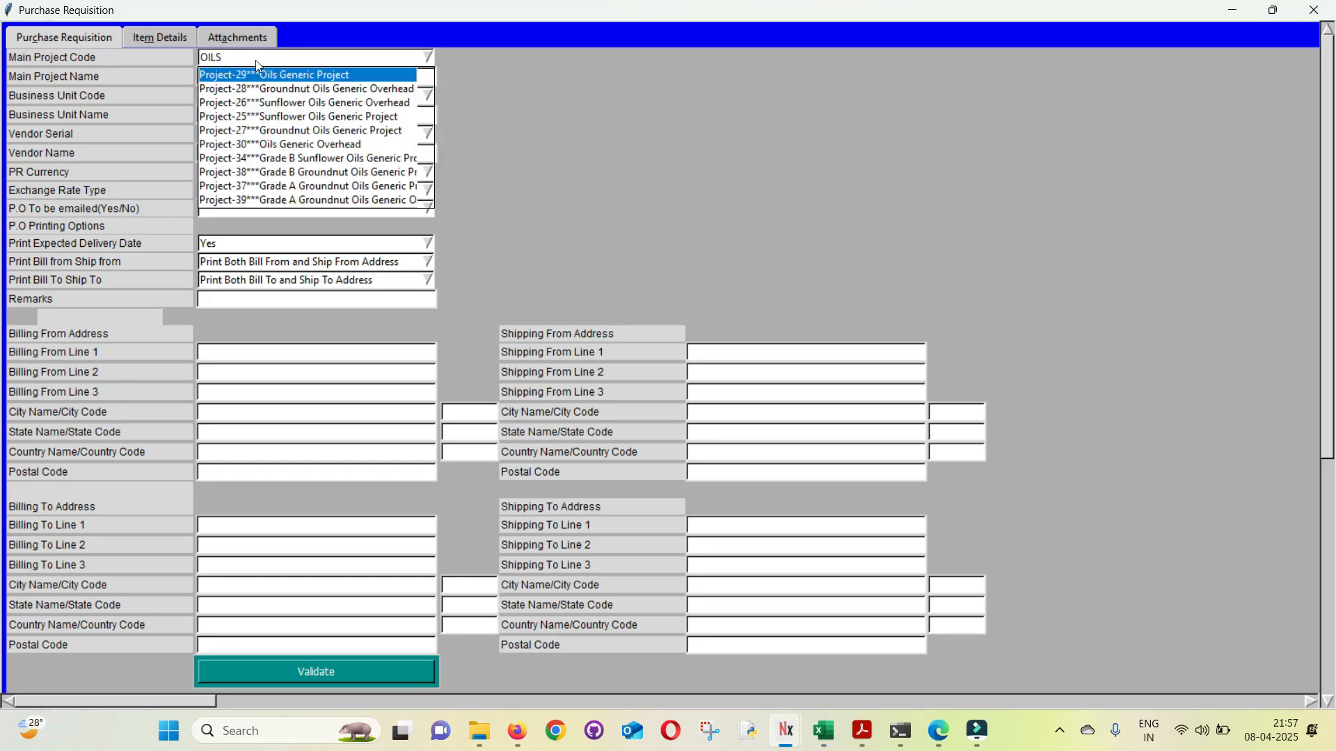
key("Return")
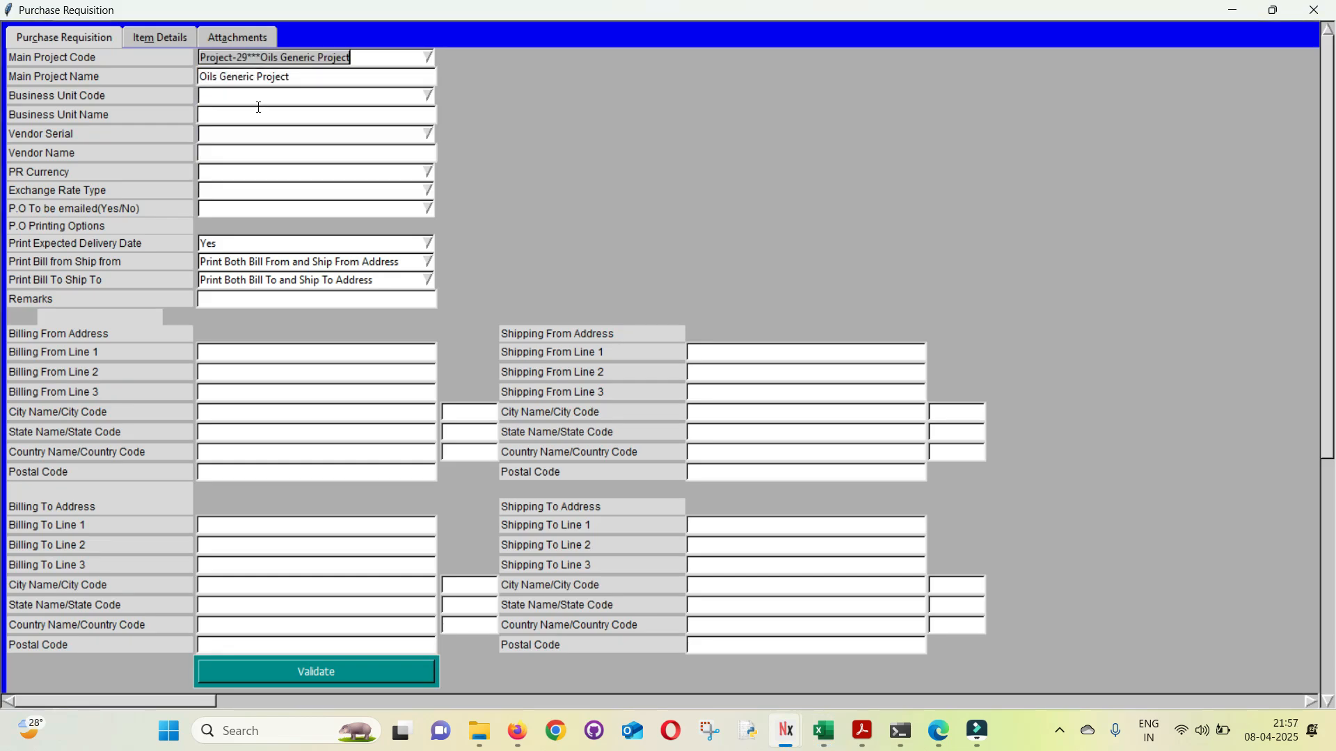
Set the requisition's business unit to BU-1, Bangalore - Ecity.
left_click(248, 94)
key("Down")
key("Return")
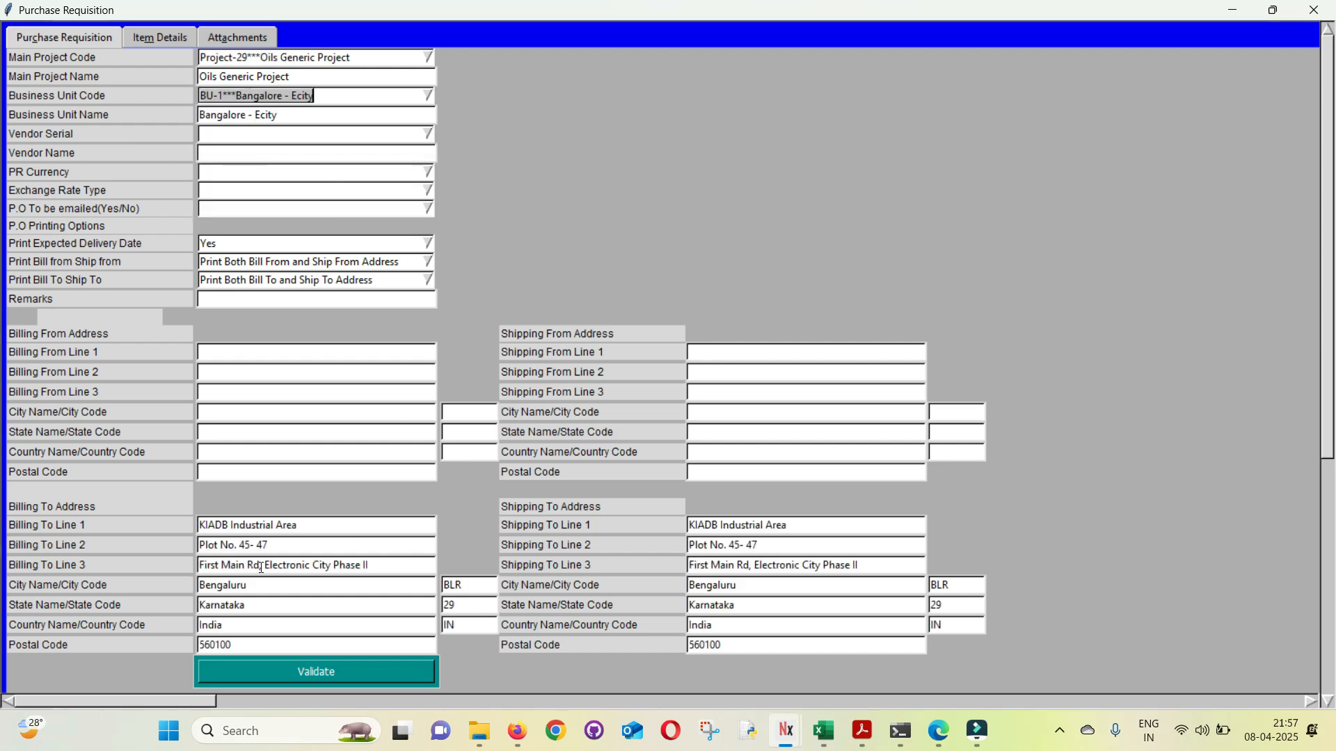
Check the vendor in the Excel sheet and set the requisition's vendor to Vendor-16, Zindal Chemicals Pvt Ltd.
left_click(280, 134)
key("alt+Tab")
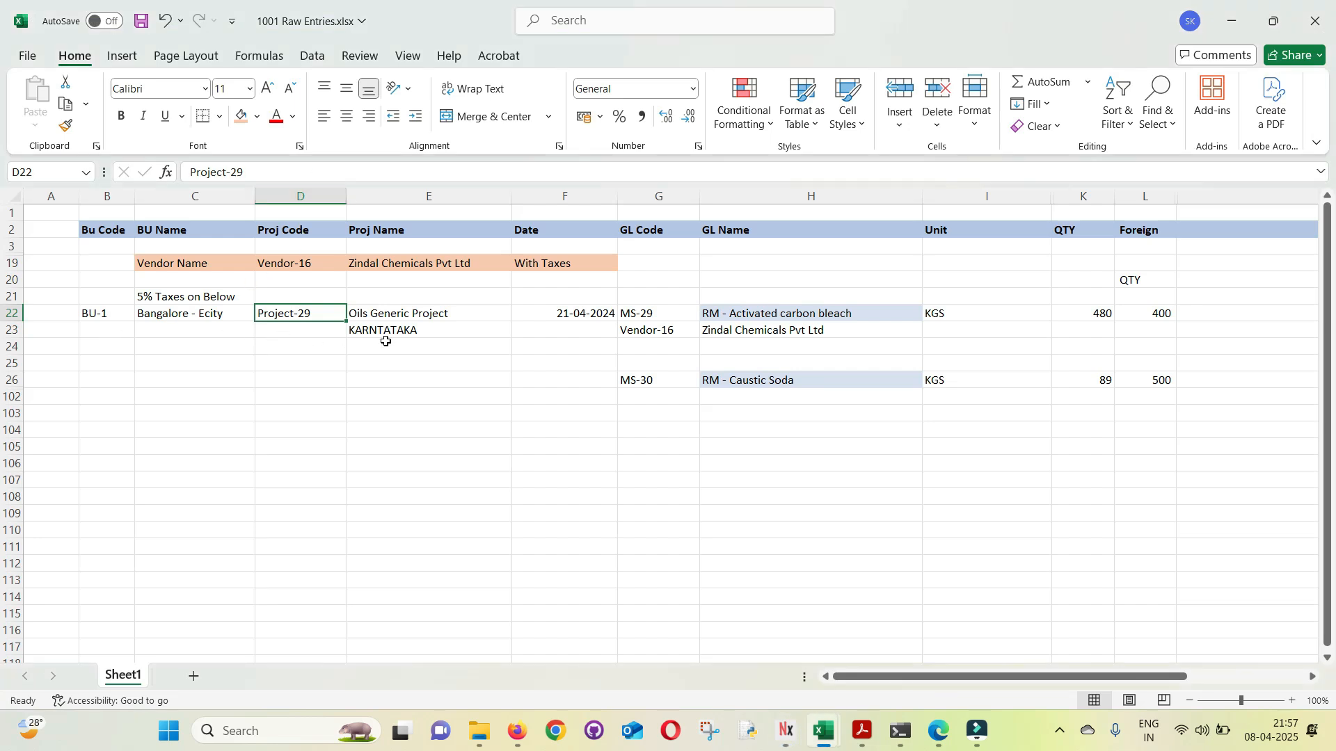
key("alt+Tab")
type("ZIDA")
key("Tab")
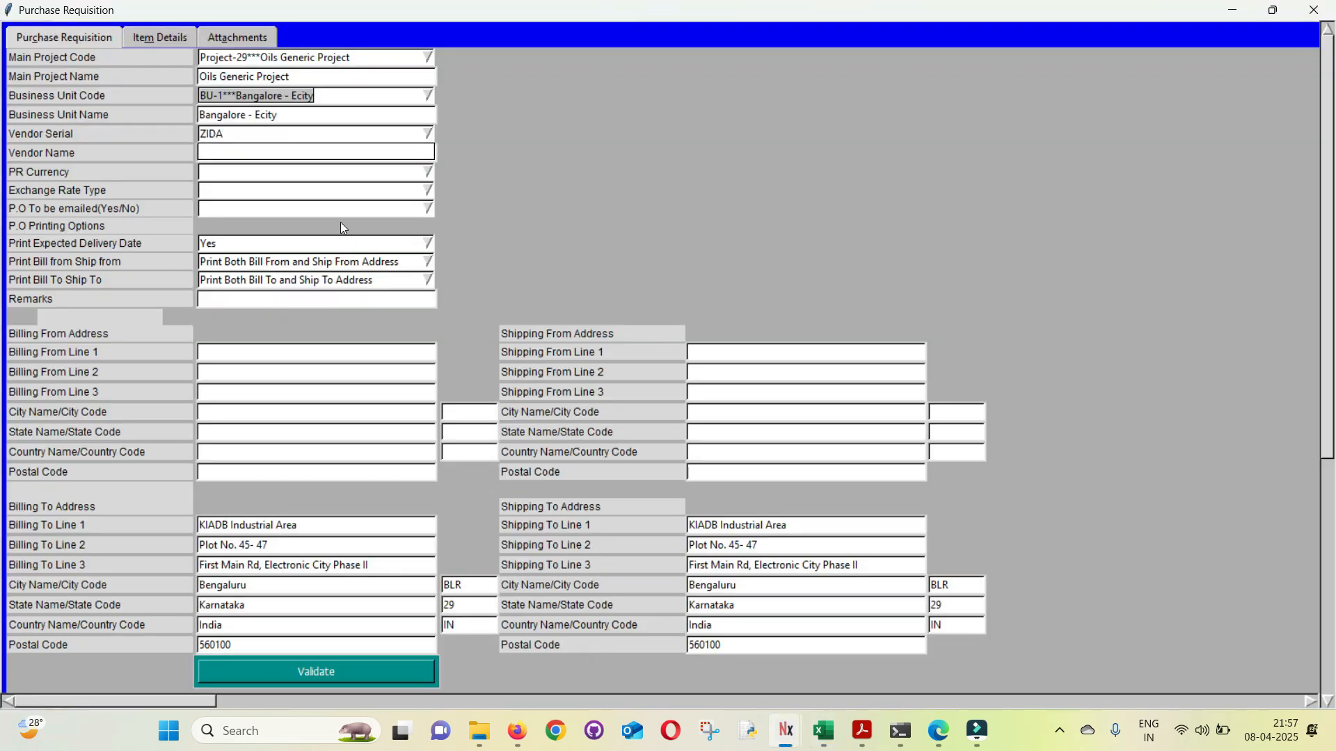
key("Left")
key("Left")
type("N")
key("Tab")
key("Return")
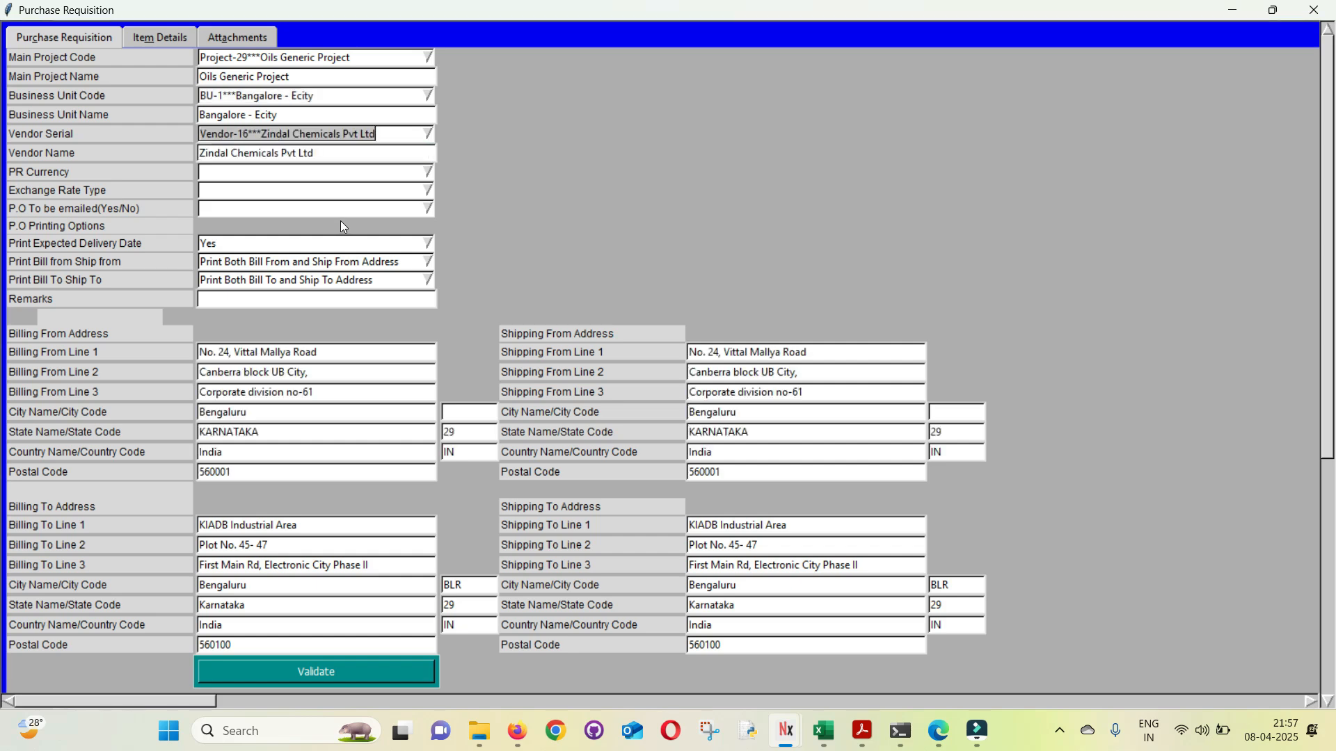
Set the PR currency to INR Indian rupee and the exchange rate type to Default.
left_click(278, 175)
type("inr")
key("Tab")
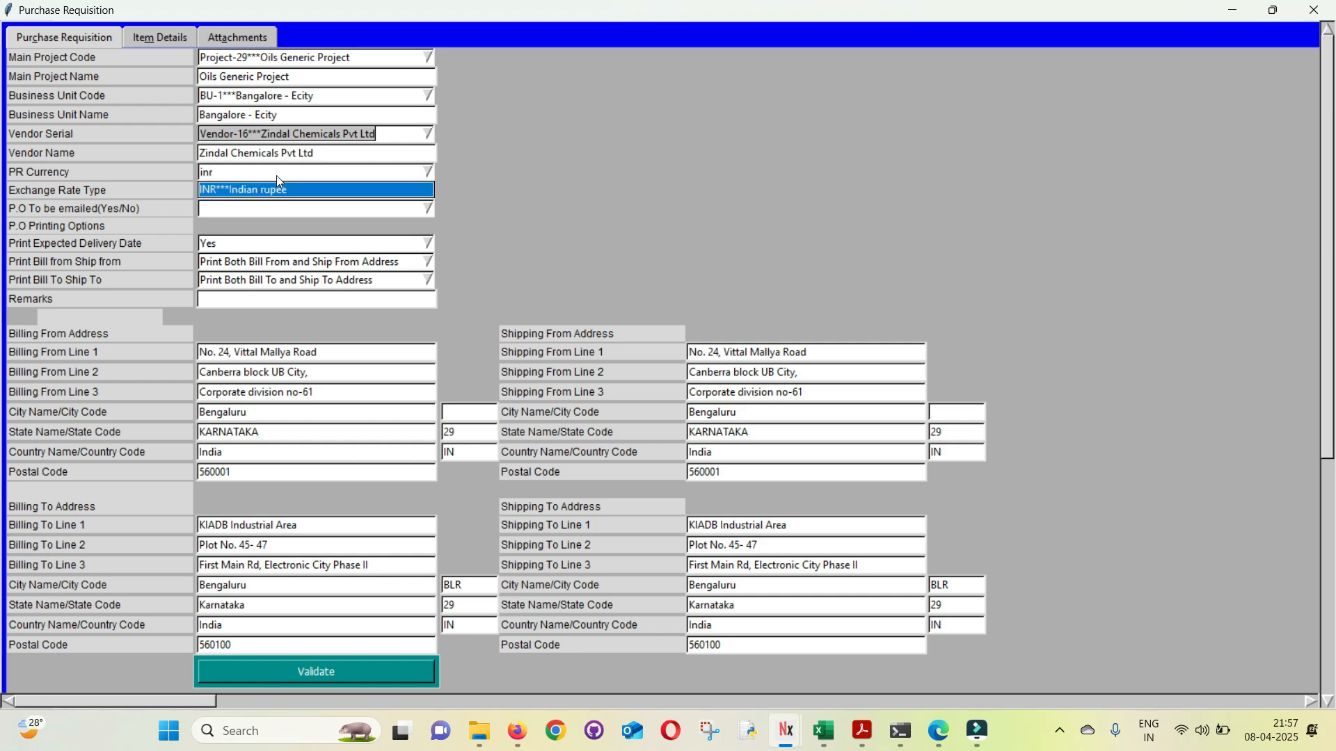
key("Return")
key("Tab")
key("Return")
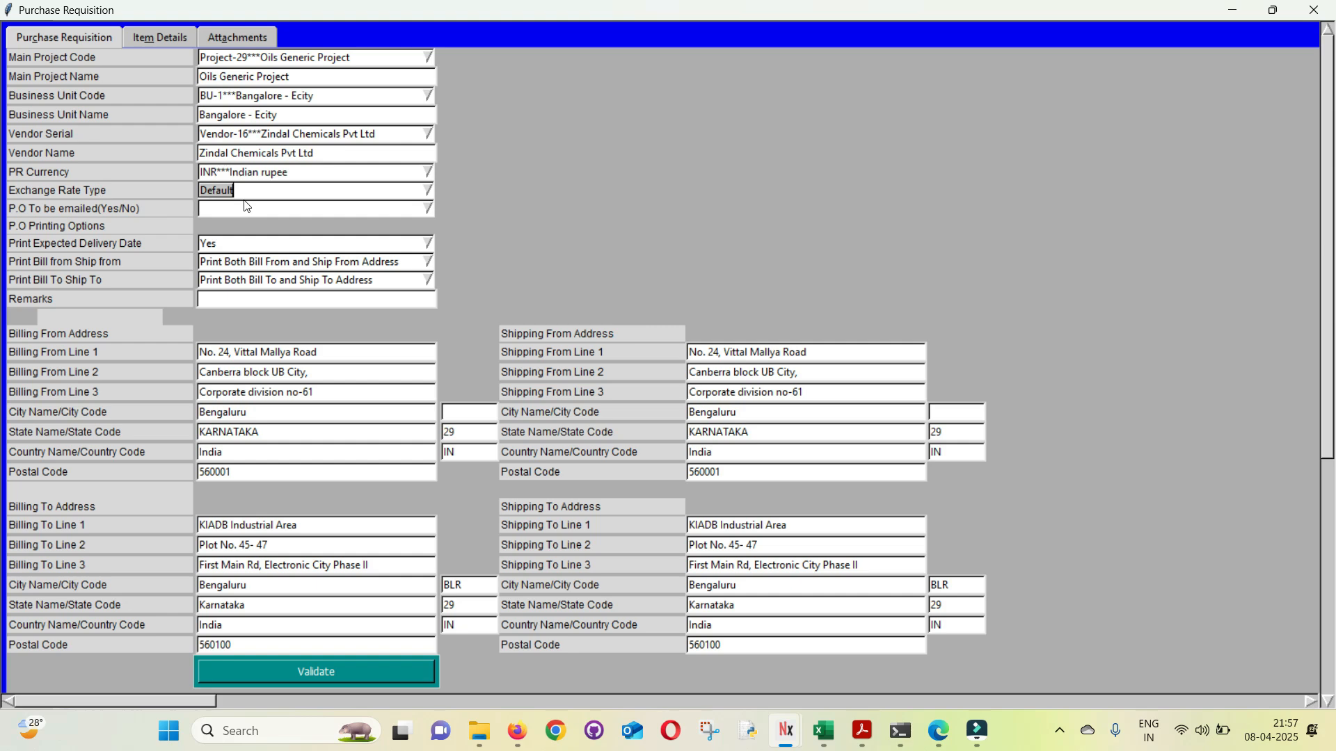
Set the requisition's P.O to be emailed option to Yes and check the vendor contact fields.
left_click(428, 209)
left_click(350, 236)
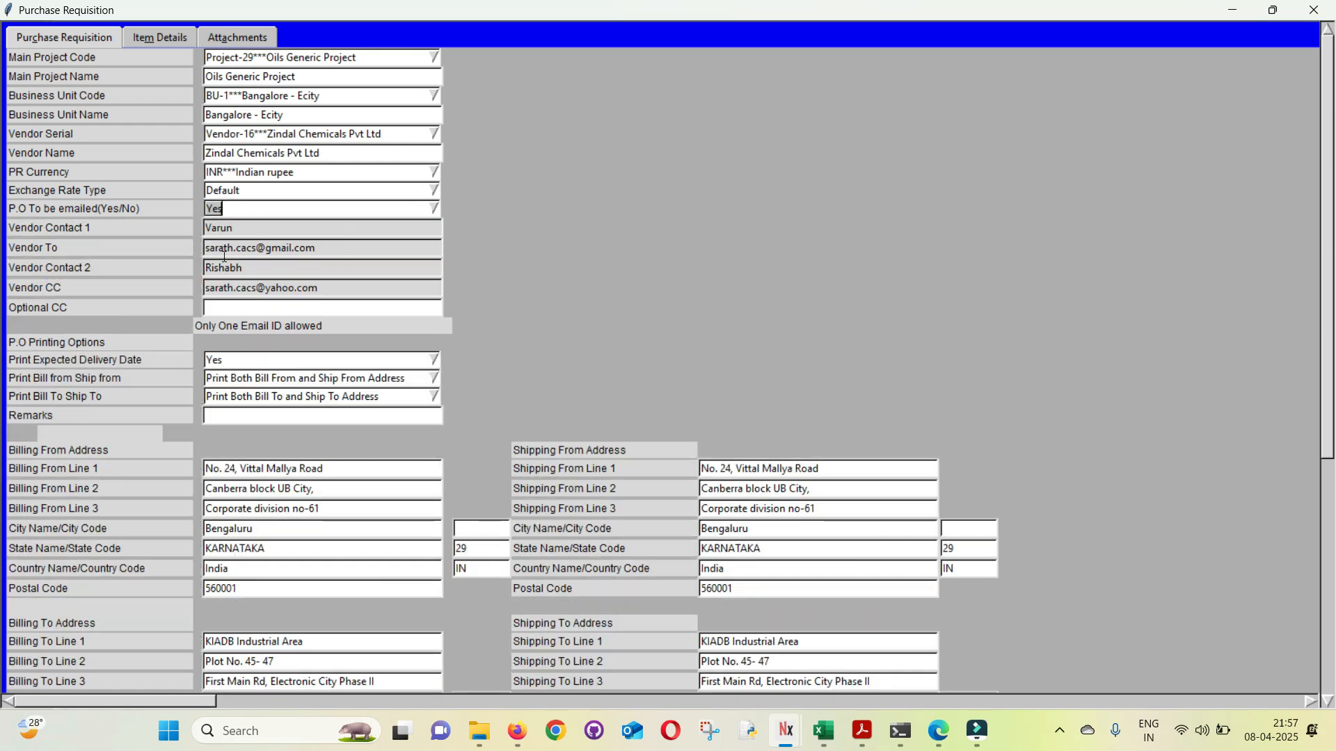
left_click_drag(1330, 238, 1331, 195)
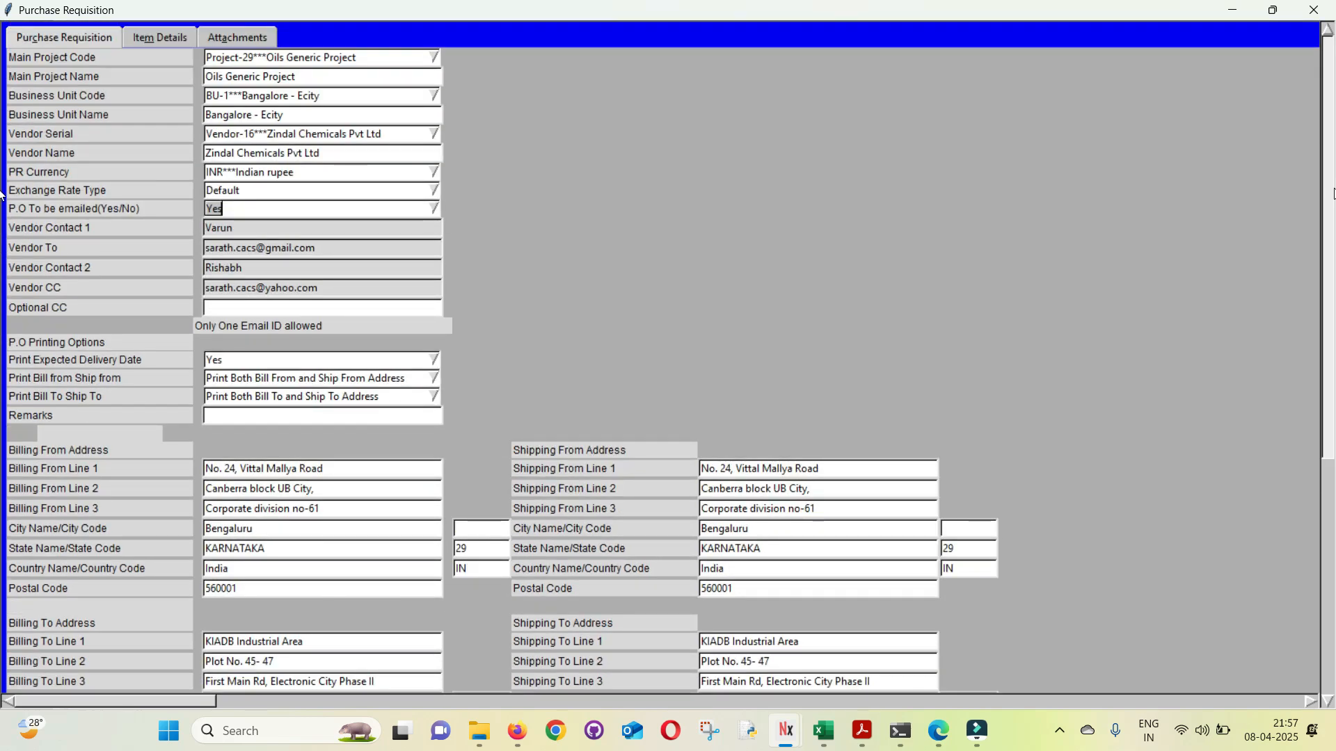
left_click(267, 311)
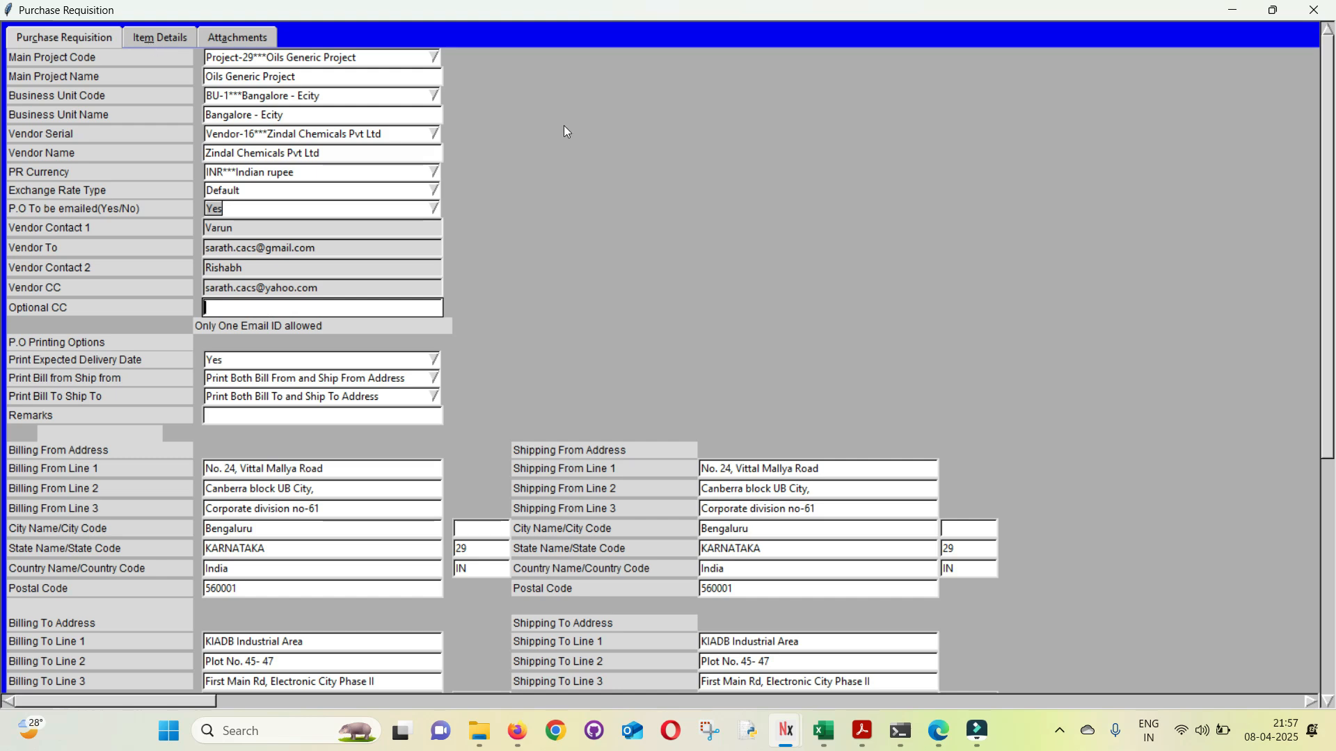
Validate the purchase requisition details and dismiss the validation message.
scroll(327, 418, "down", 3)
left_click(327, 654)
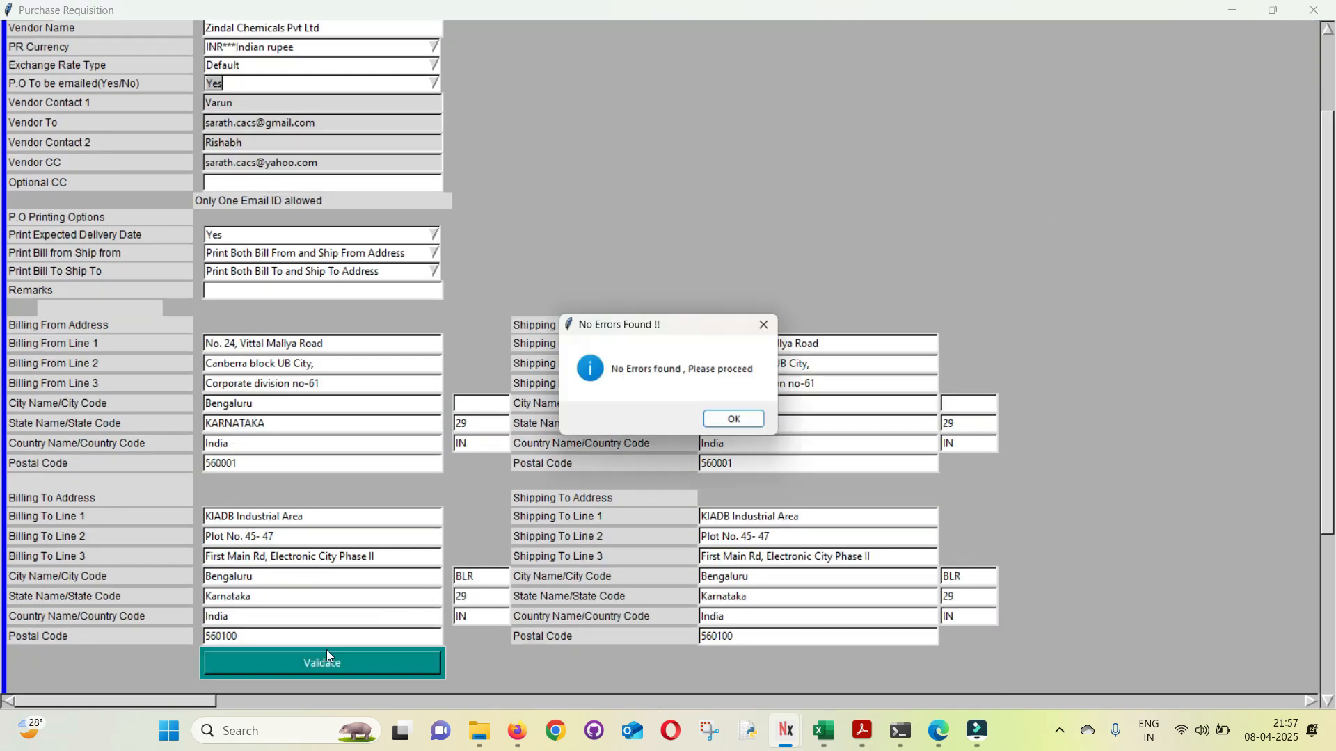
key("Return")
left_click_drag(1326, 247, 1335, 110)
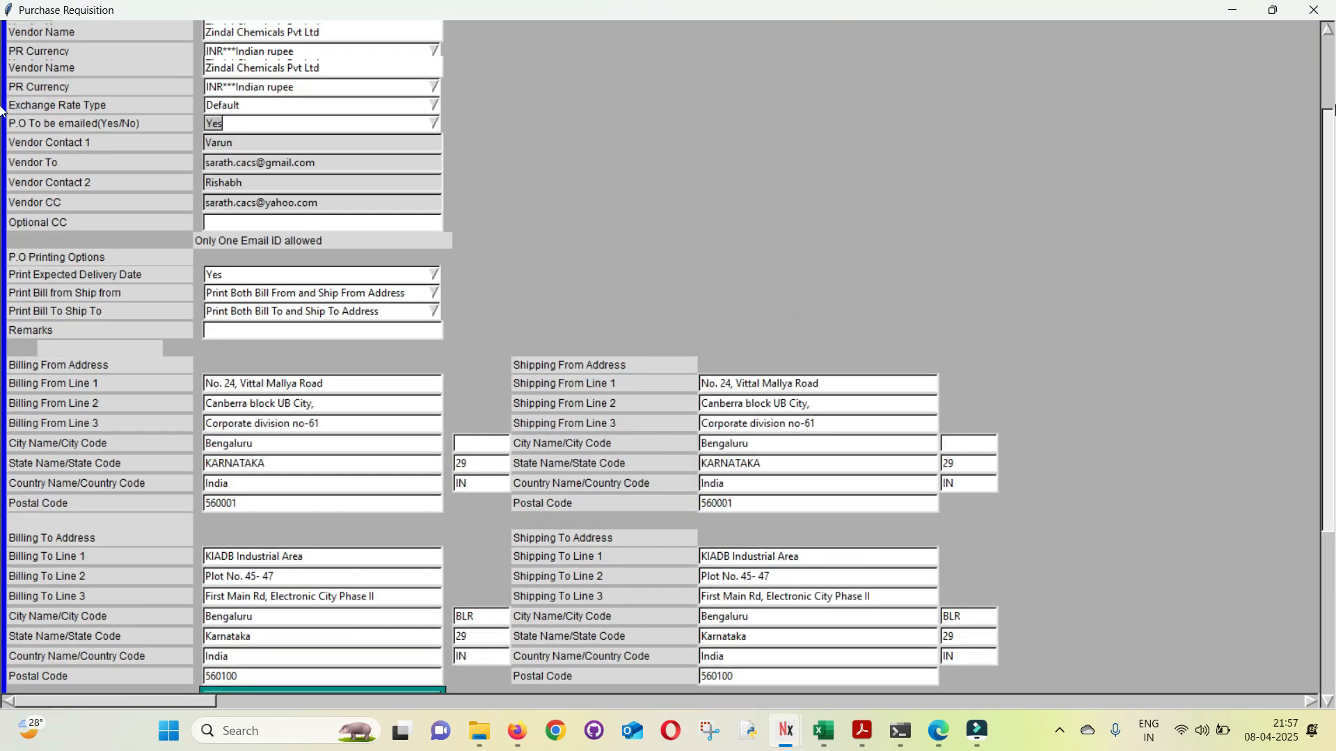
Check the two raw materials in the Excel sheet and add 1 row to the requisition's item details.
left_click(141, 36)
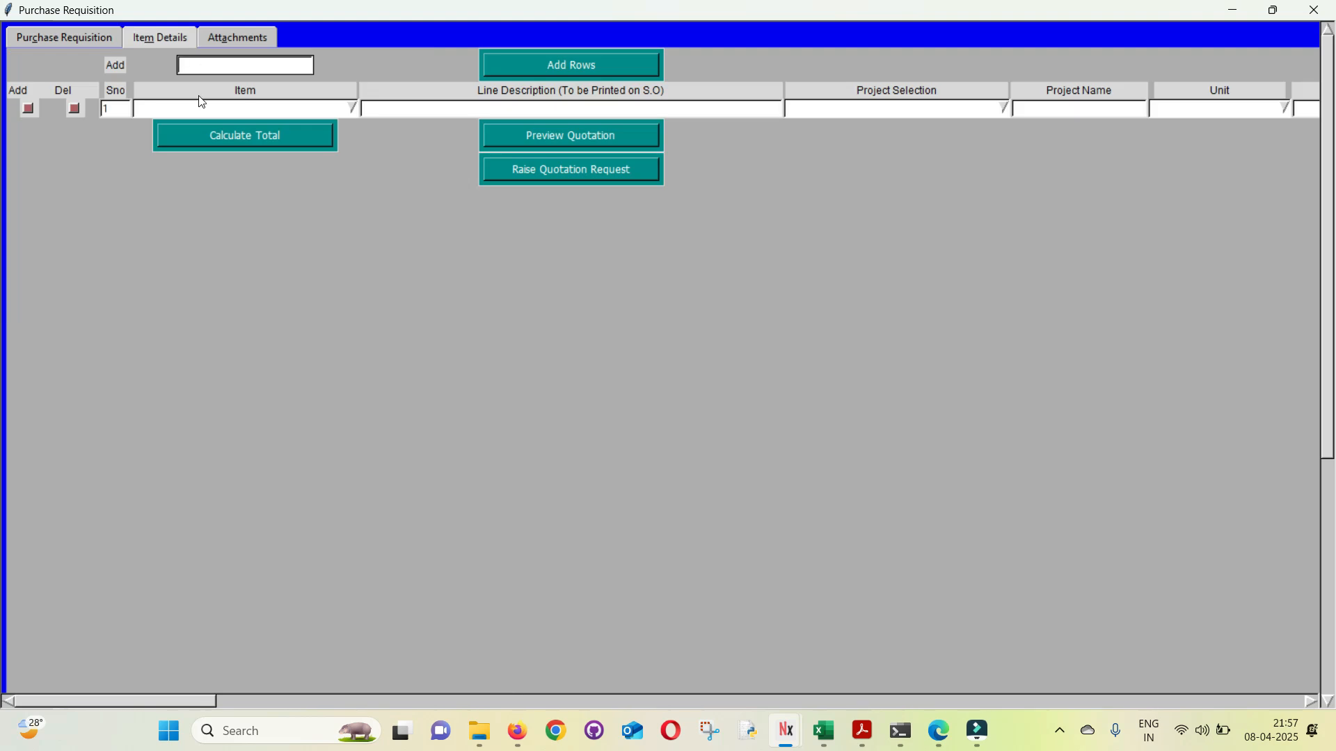
key("alt+Tab")
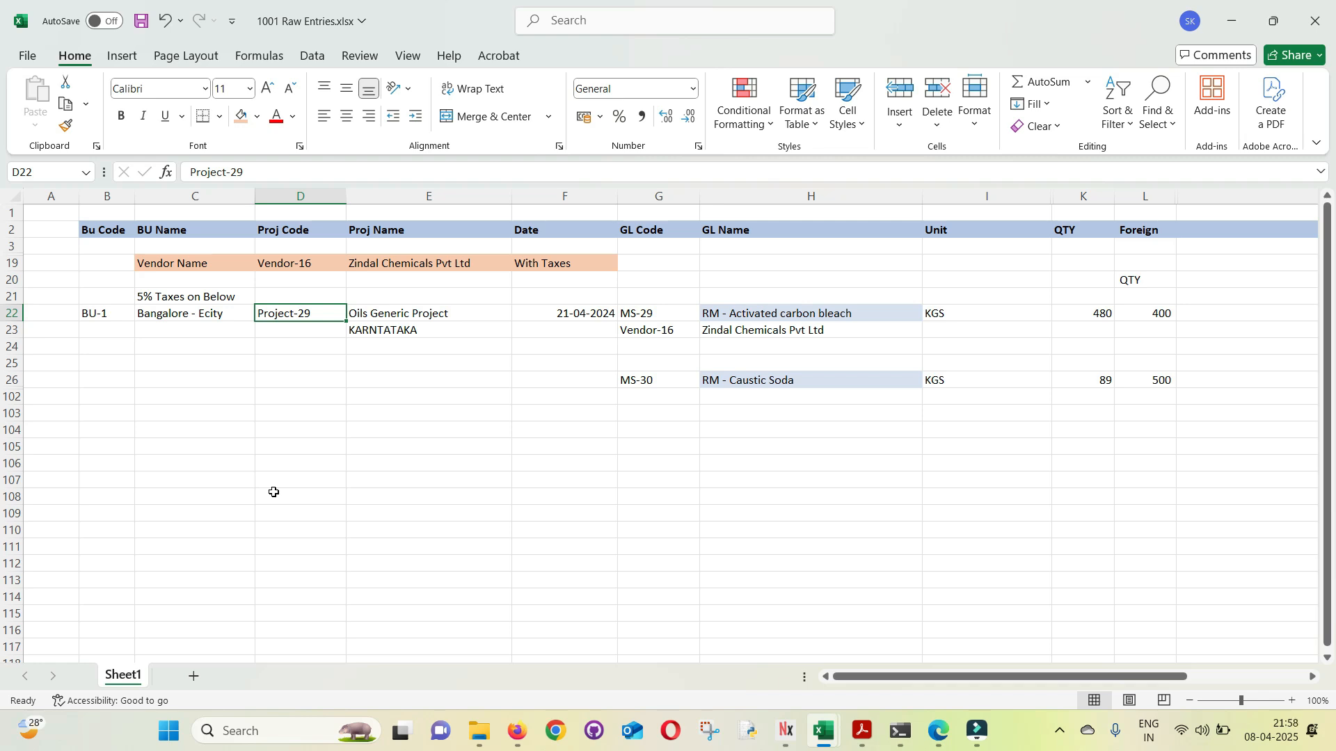
left_click(733, 315)
left_click(759, 382)
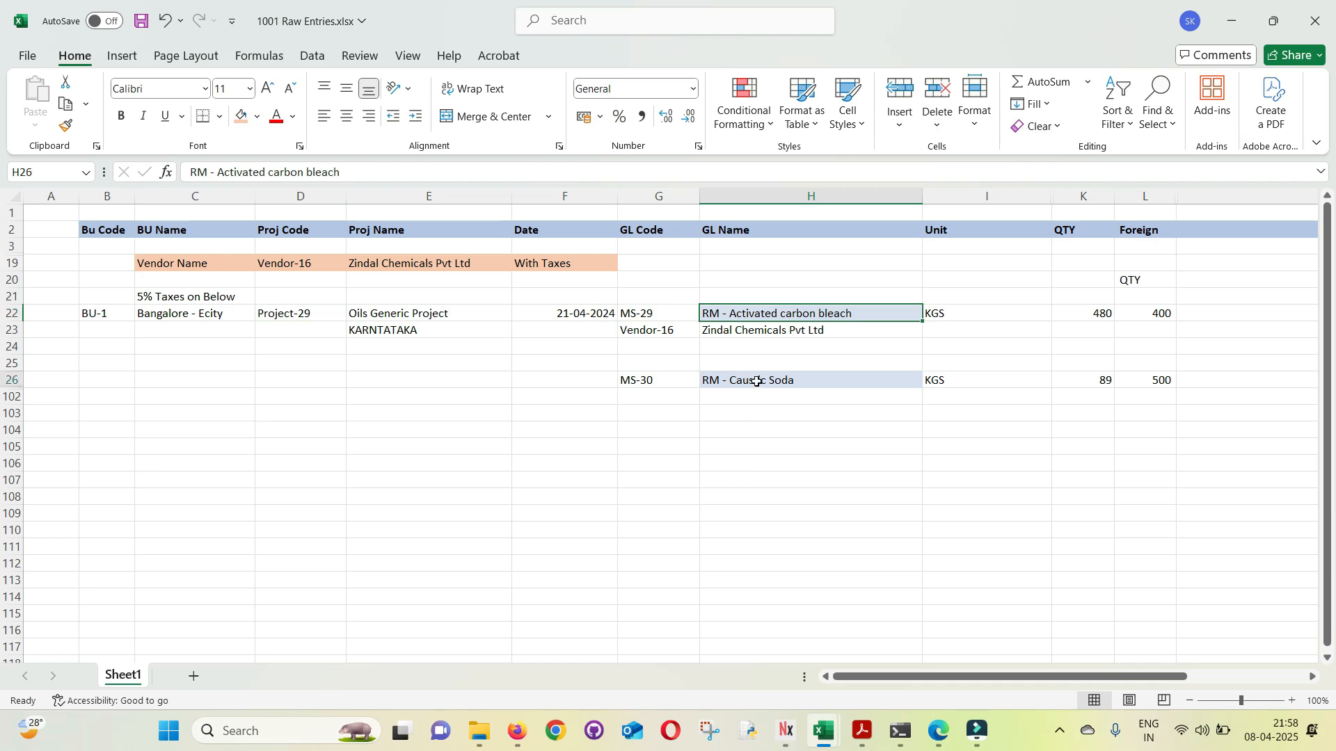
left_click(786, 730)
type("1")
key("Return")
Set the first line's item to MS-29, RM - Activated carbon bleach.
left_click(150, 108)
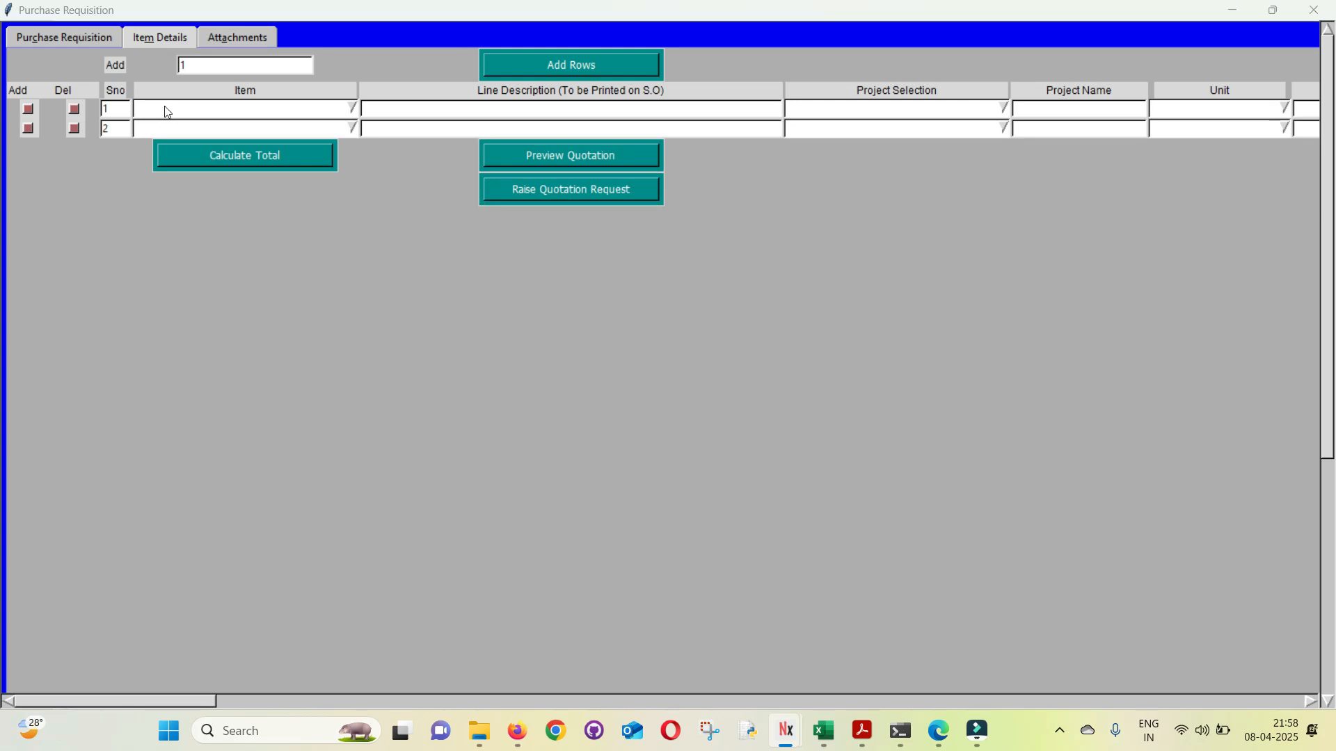
key("alt+Tab")
type("CTIVATE")
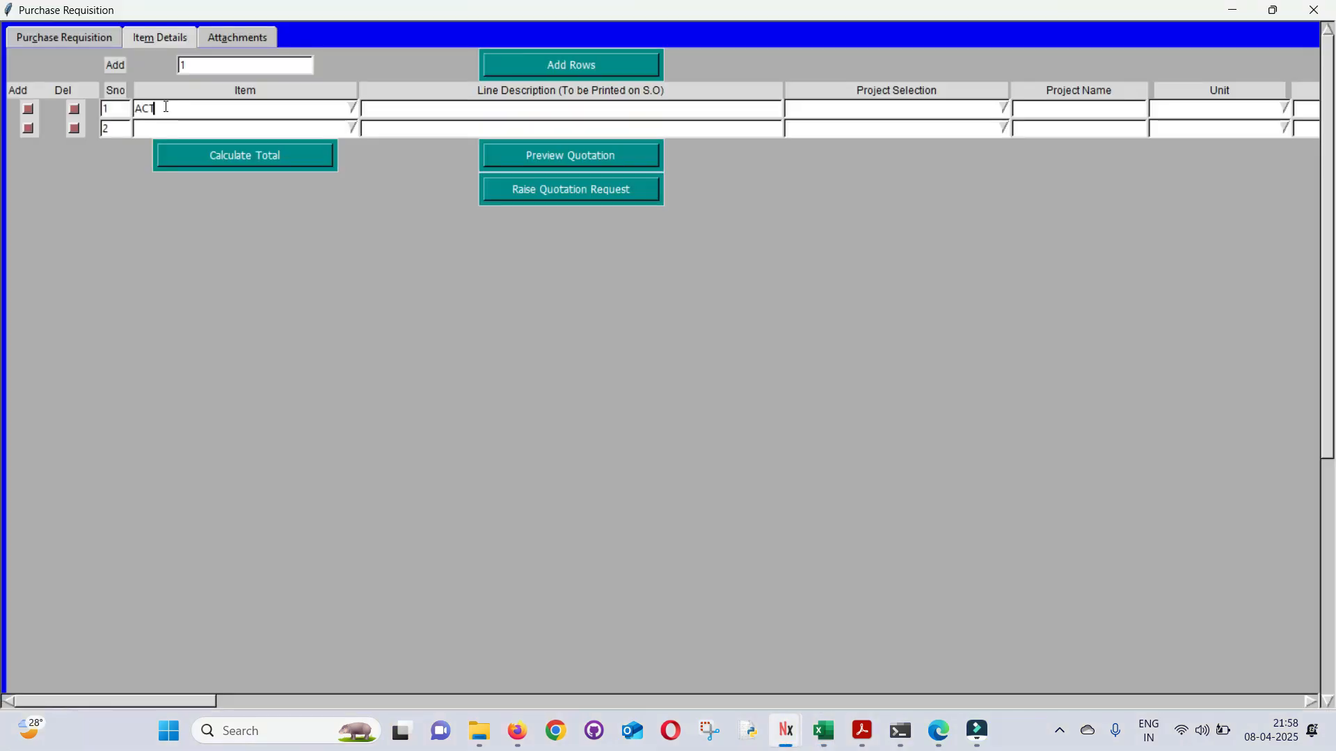
key("Down")
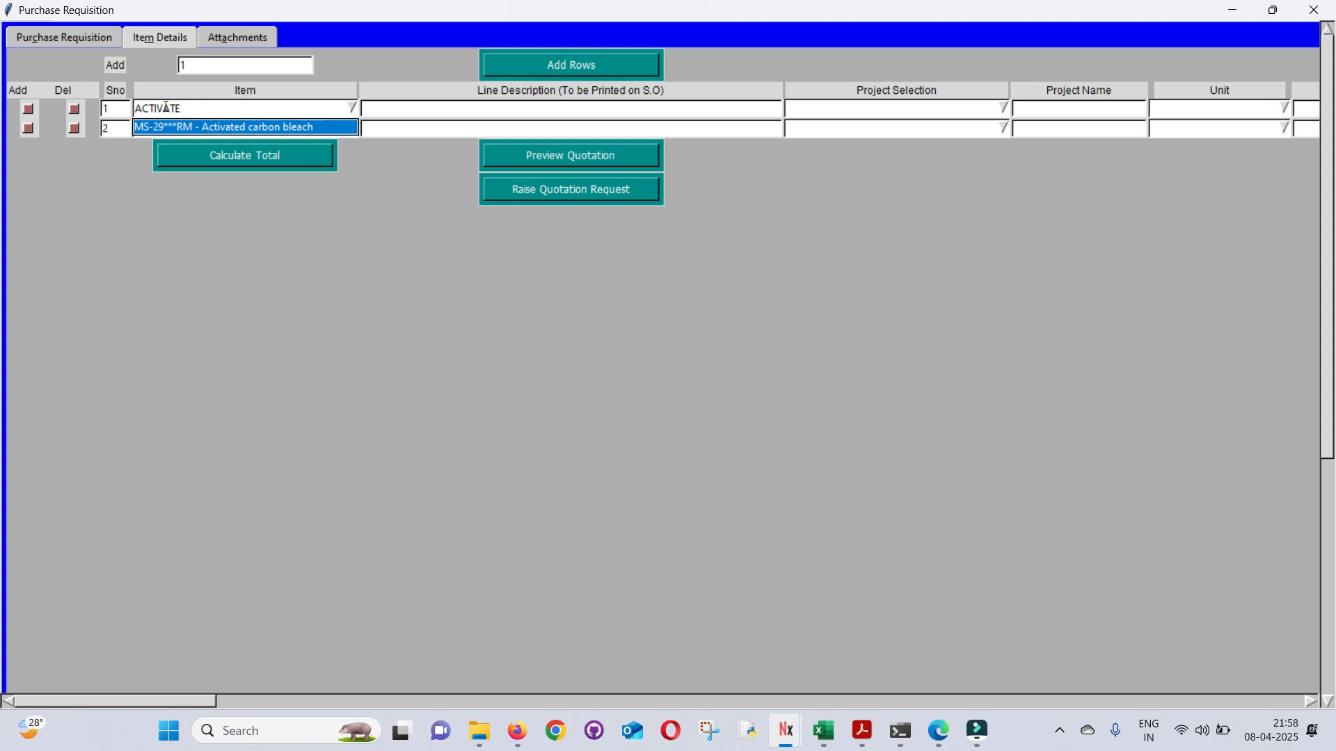
key("Return")
Set the second line's item to MS-30, RM - Caustic Soda, checking it against the Excel sheet.
key("alt+Tab")
key("alt+Tab")
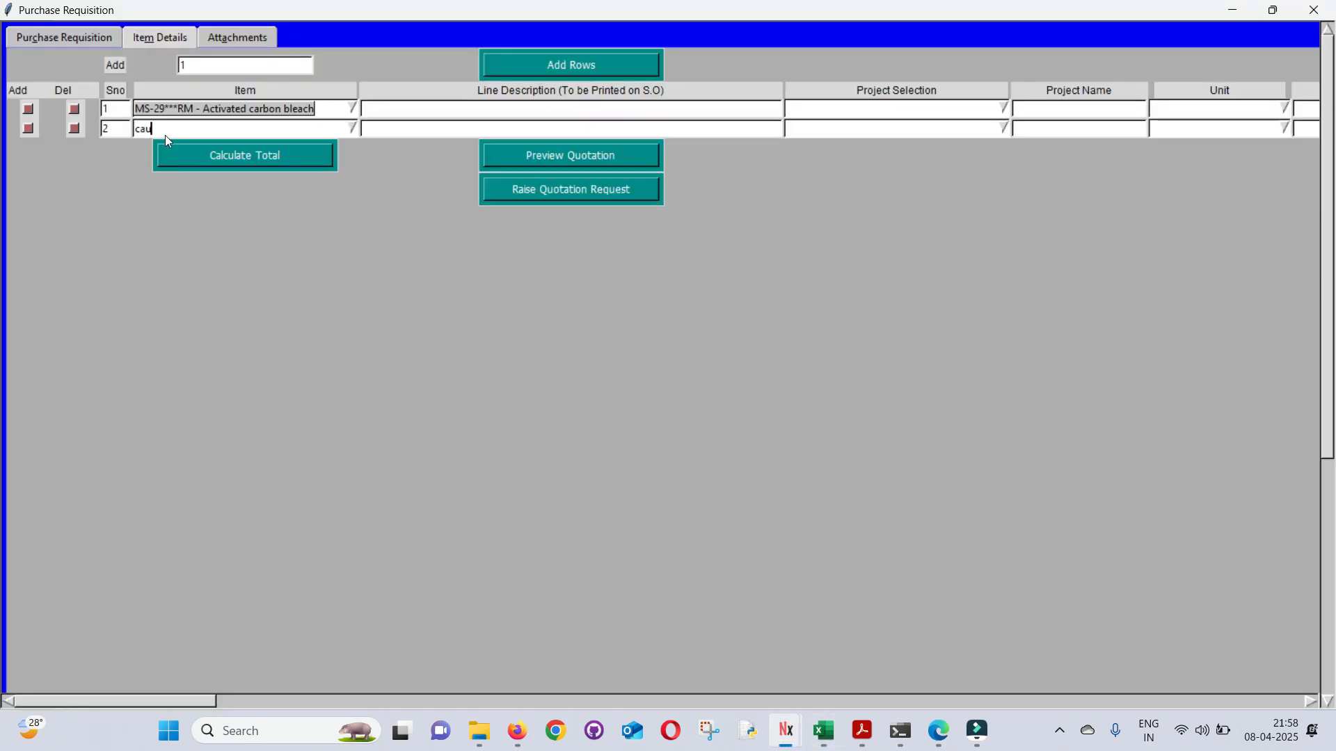
key("Down")
key("Return")
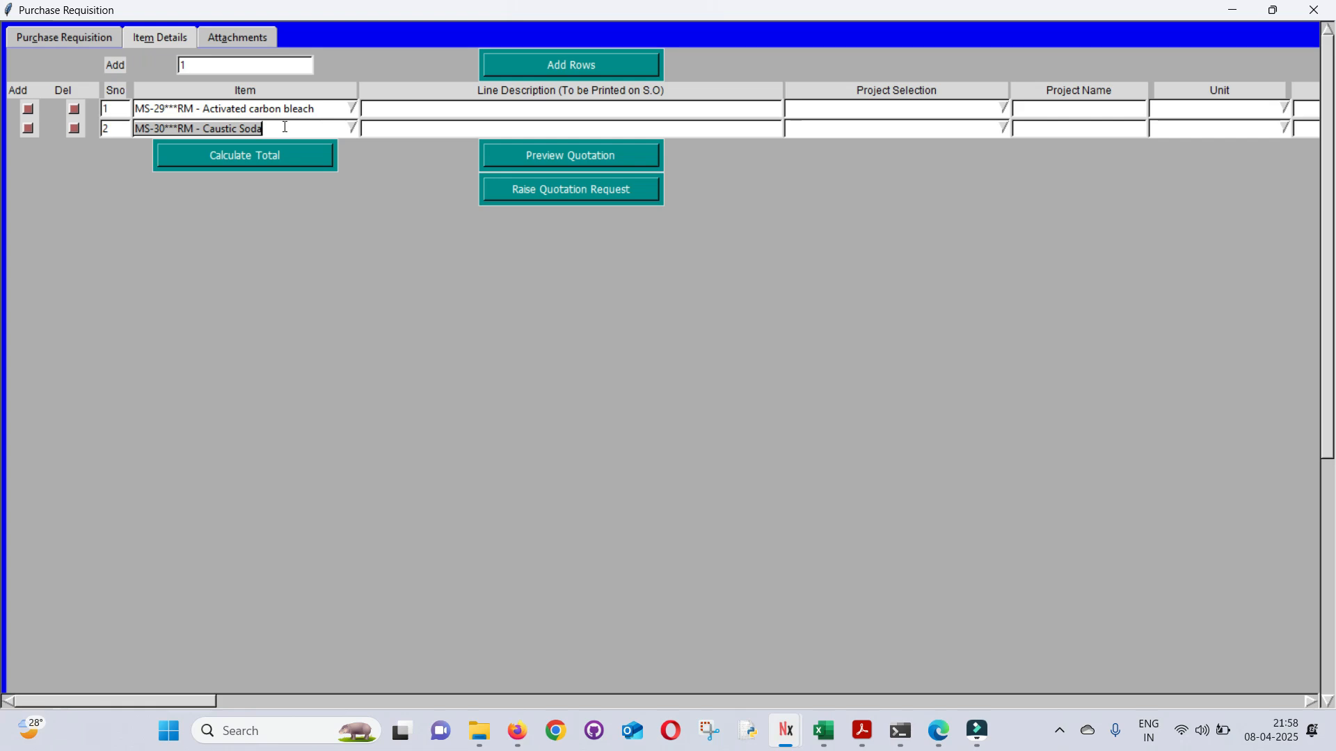
Enter the line descriptions "Activated Carbon Bleach - 98 % Concentrated" and "Caustic Soda - 98 % Concentrated , Export Quality".
left_click(406, 106)
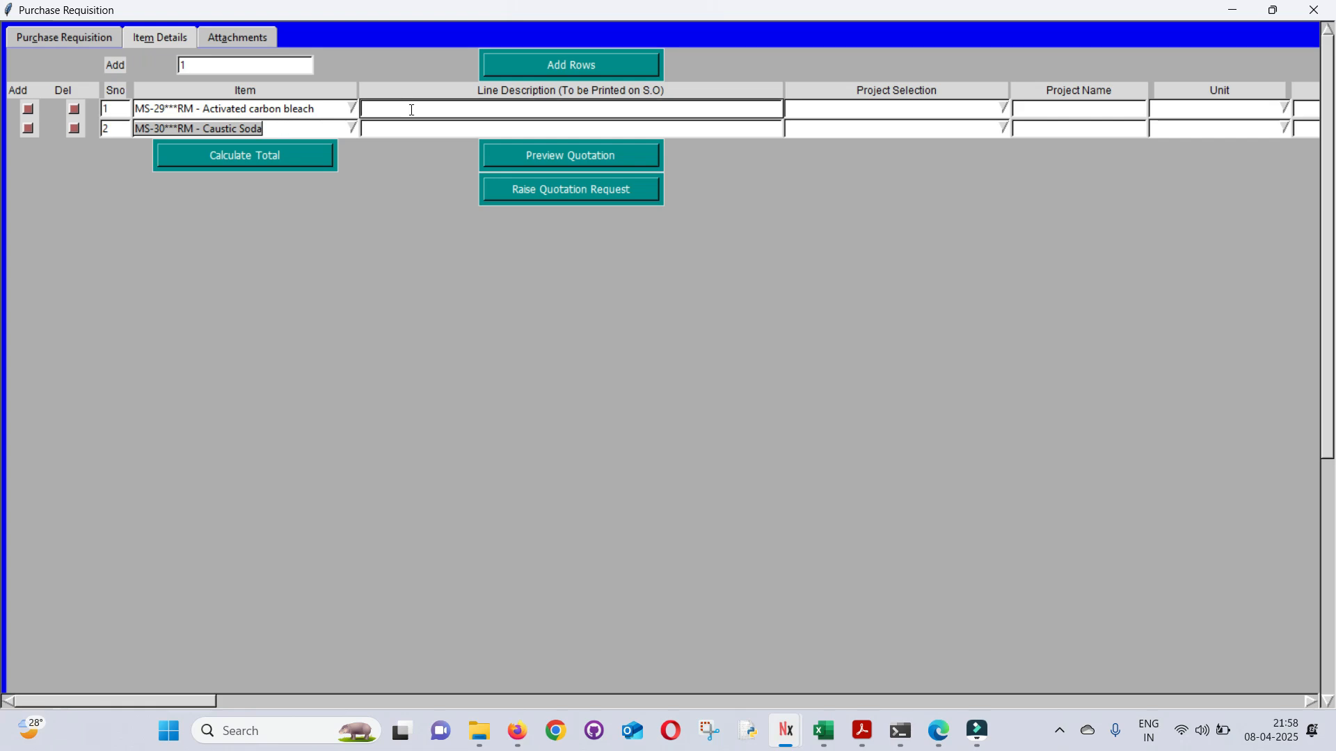
key("alt+Tab")
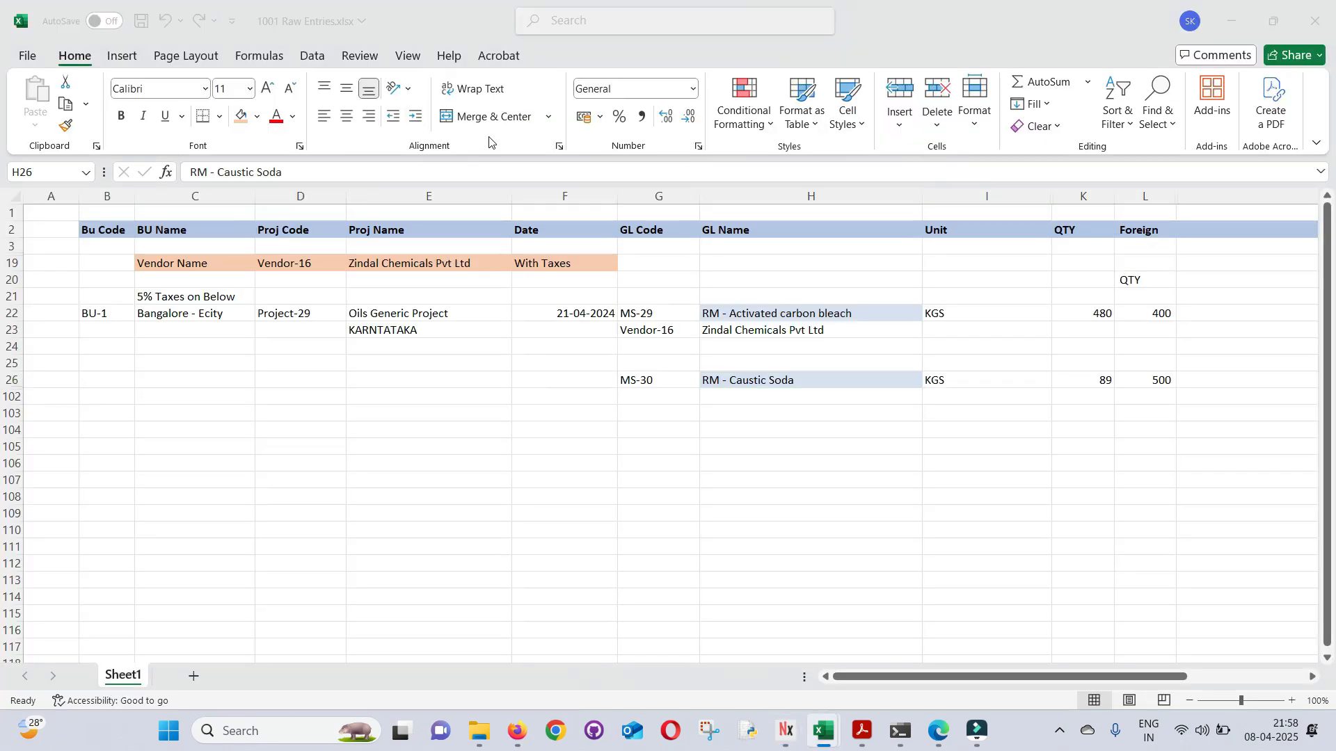
key("alt+Tab")
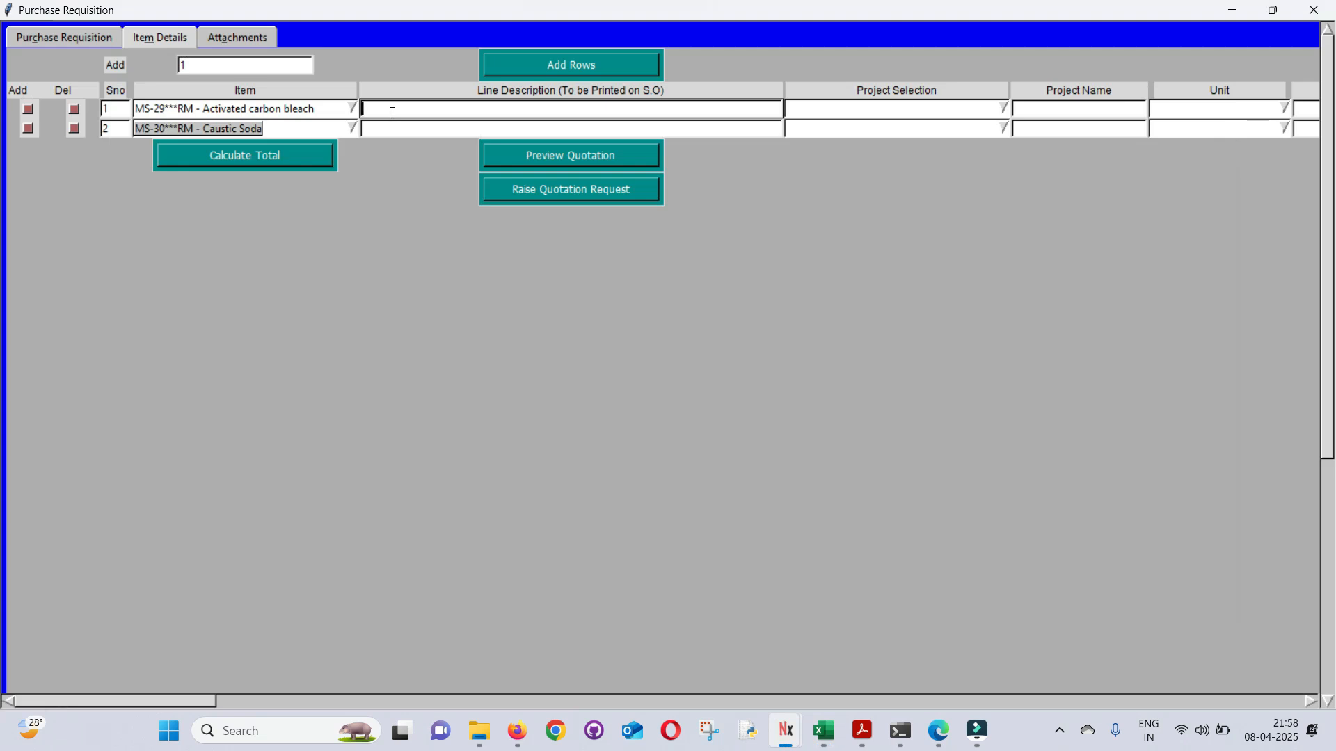
type("Activated Carbon Bleach - 98 % Concentrated")
key("Down")
type("Saust")
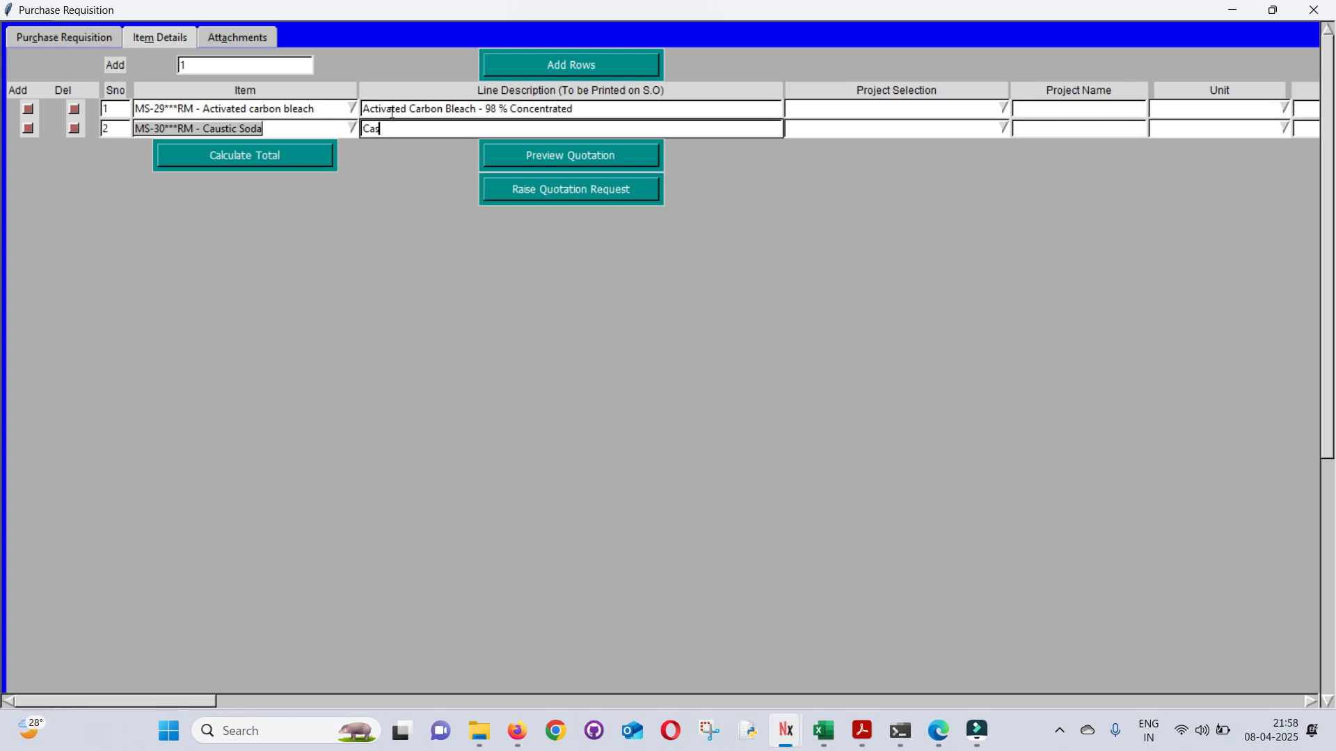
type("ic Soda - 98 % Concentrated , E")
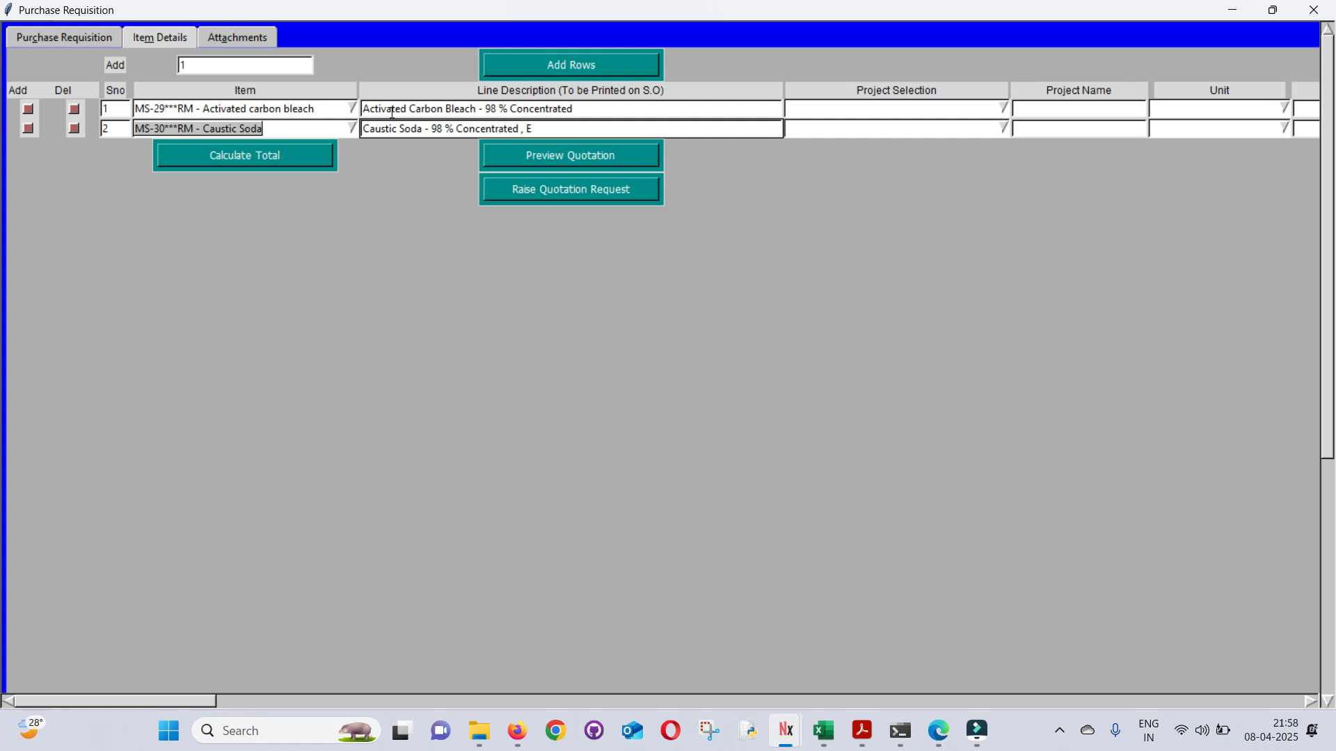
type("xport Quality")
Copy the project code from the Excel sheet and set both item lines to Project-29, Oils Generic Project.
left_click_drag(124, 701, 173, 701)
key("alt+Tab")
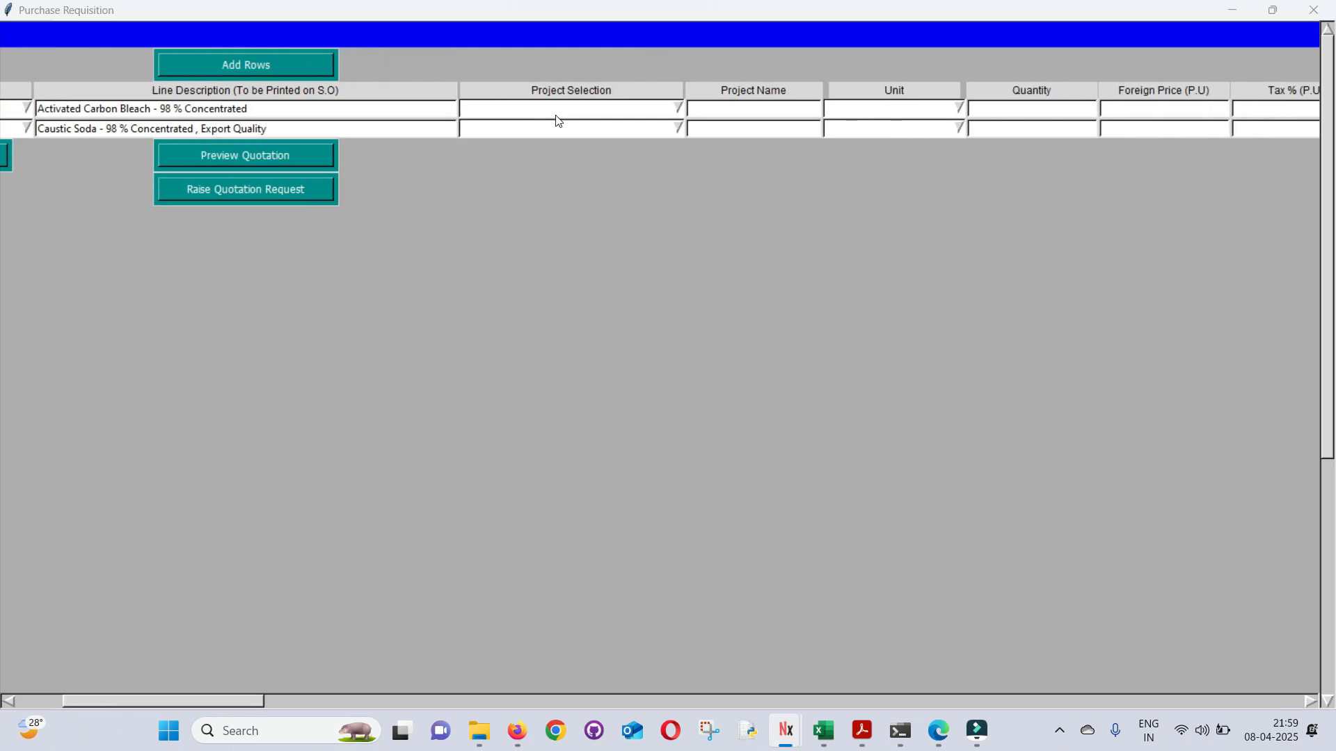
left_click(282, 313)
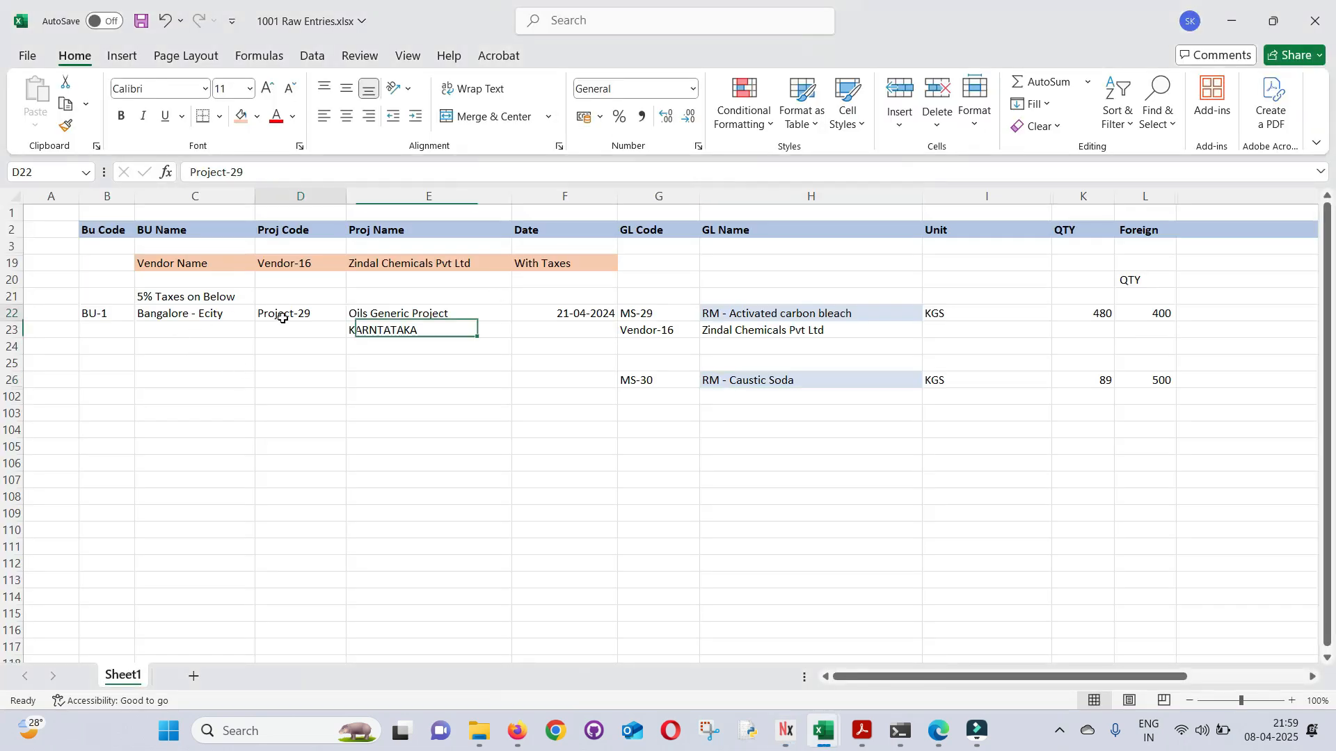
key("ctrl+c")
key("alt+Tab")
key("ctrl+v")
left_click(512, 126)
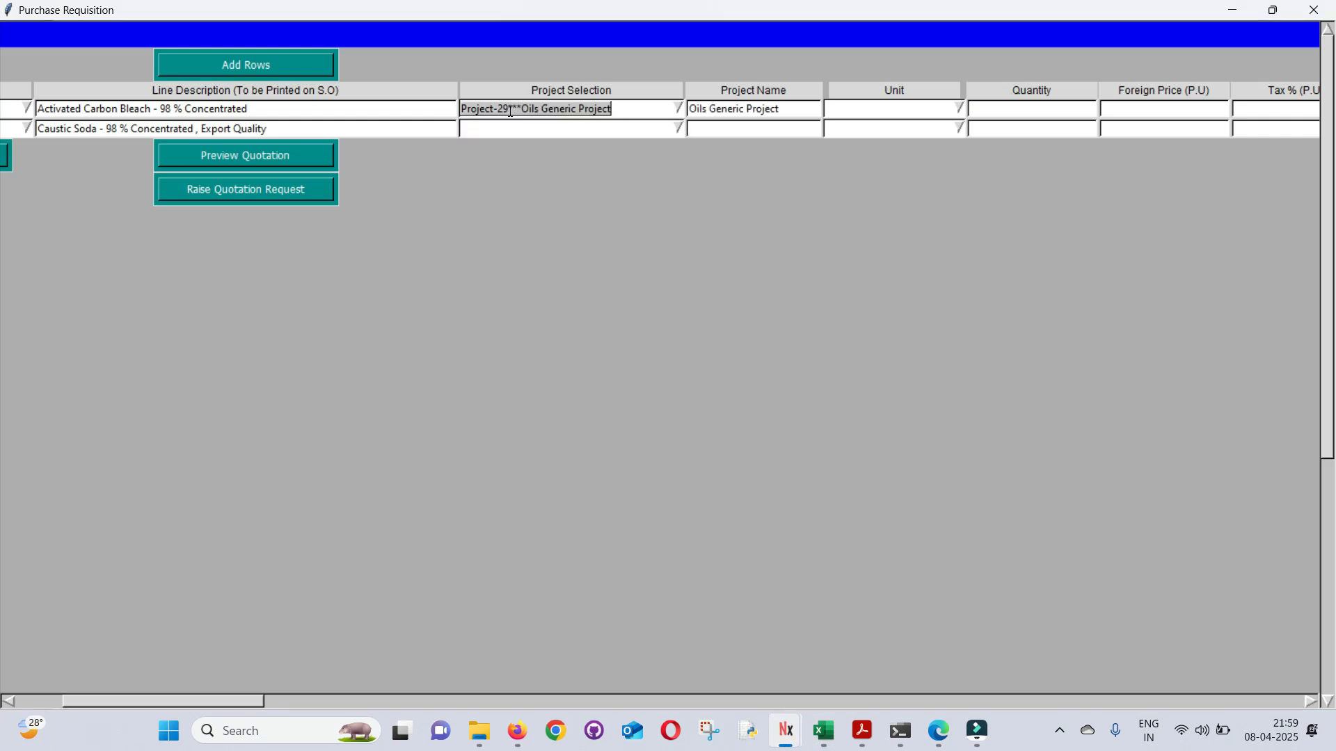
key("ctrl+v")
key("Return")
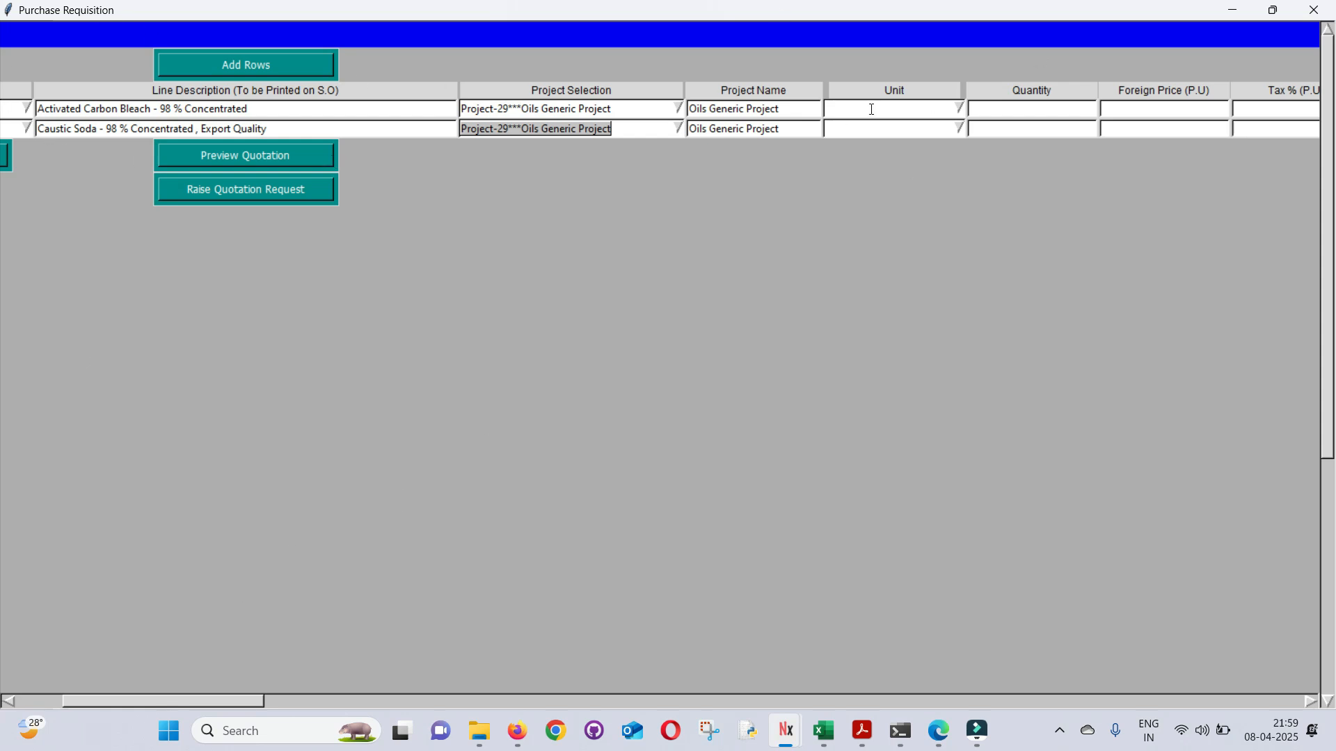
Set the unit of both item lines to KILOGRAMS.
type("KILOG")
key("Return")
type("KILO")
key("Down")
key("Return")
Check the quantities in the Excel sheet and enter 400 for activated carbon bleach and 500 for caustic soda.
key("alt+Tab")
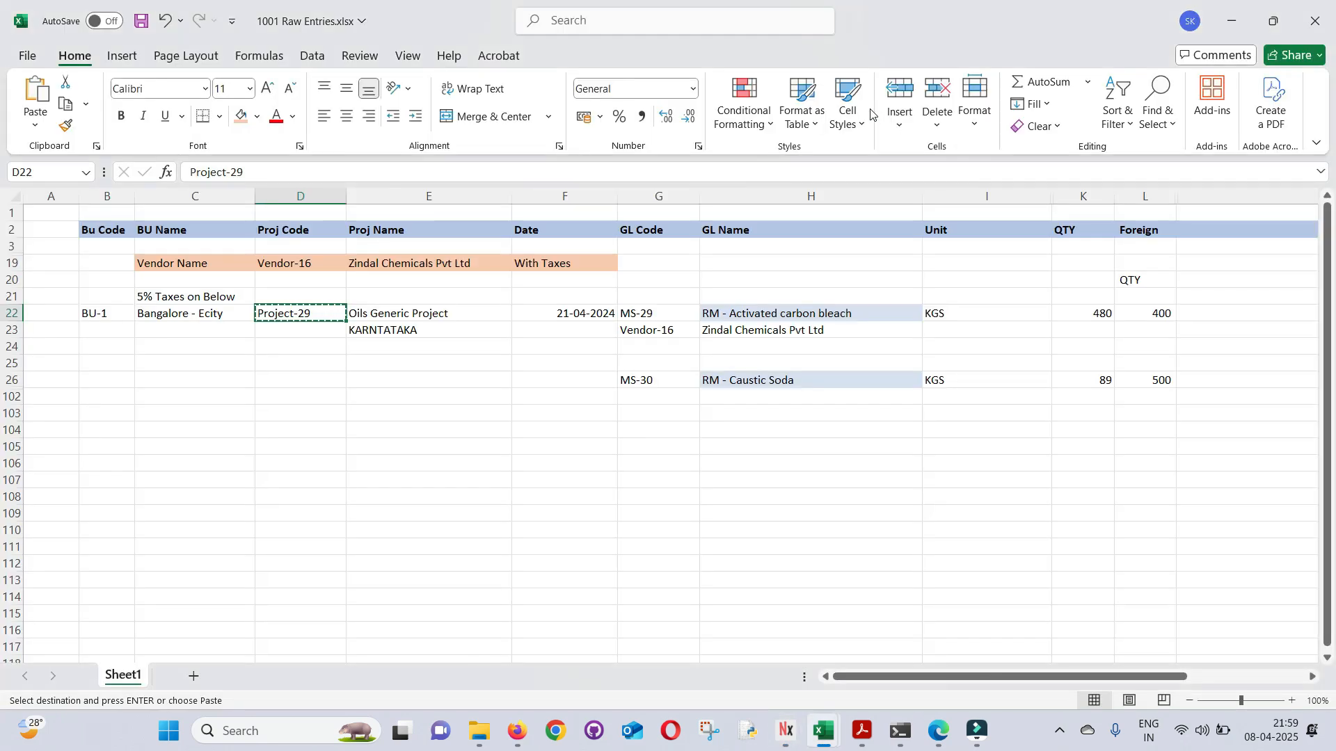
left_click(1161, 313)
key("alt+Tab")
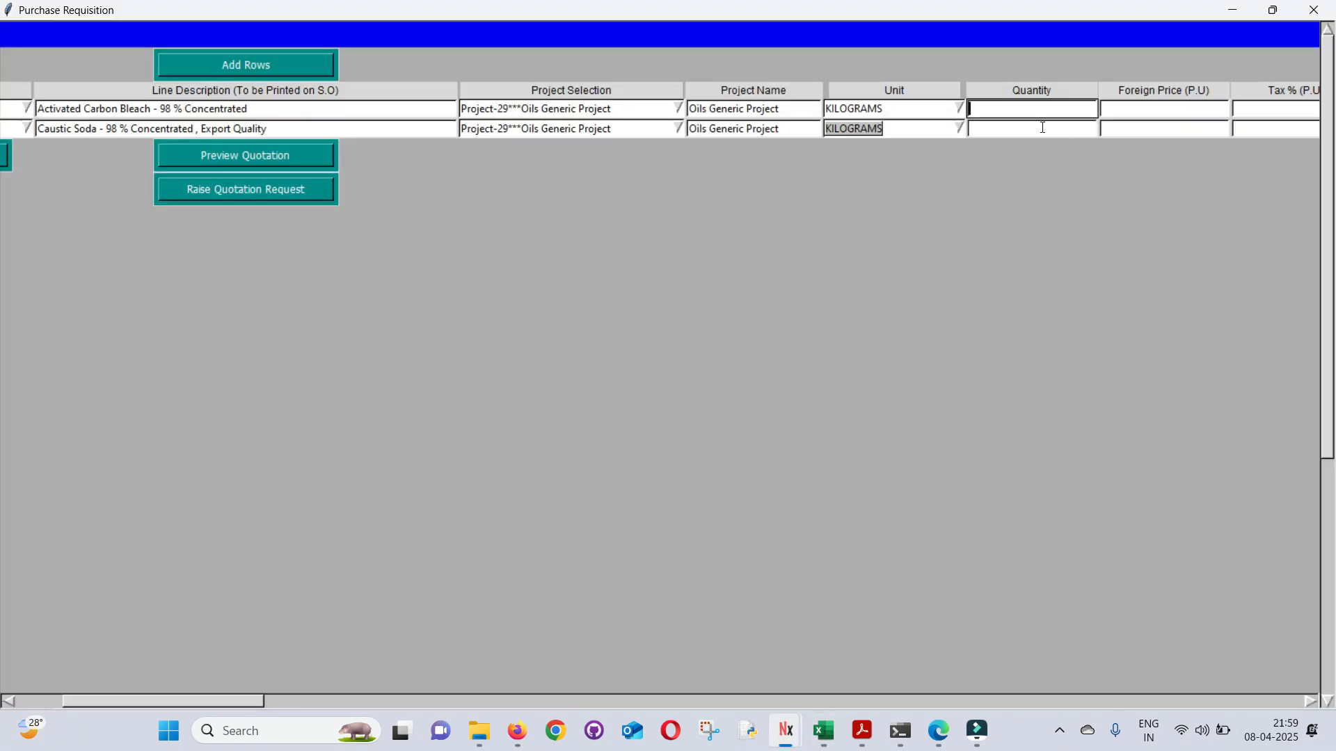
type("400")
key("alt+Tab")
key("alt+Tab")
type("500")
Check the prices in the Excel sheet and enter foreign unit prices of 480 for activated carbon bleach and 89 for caustic soda.
key("Tab")
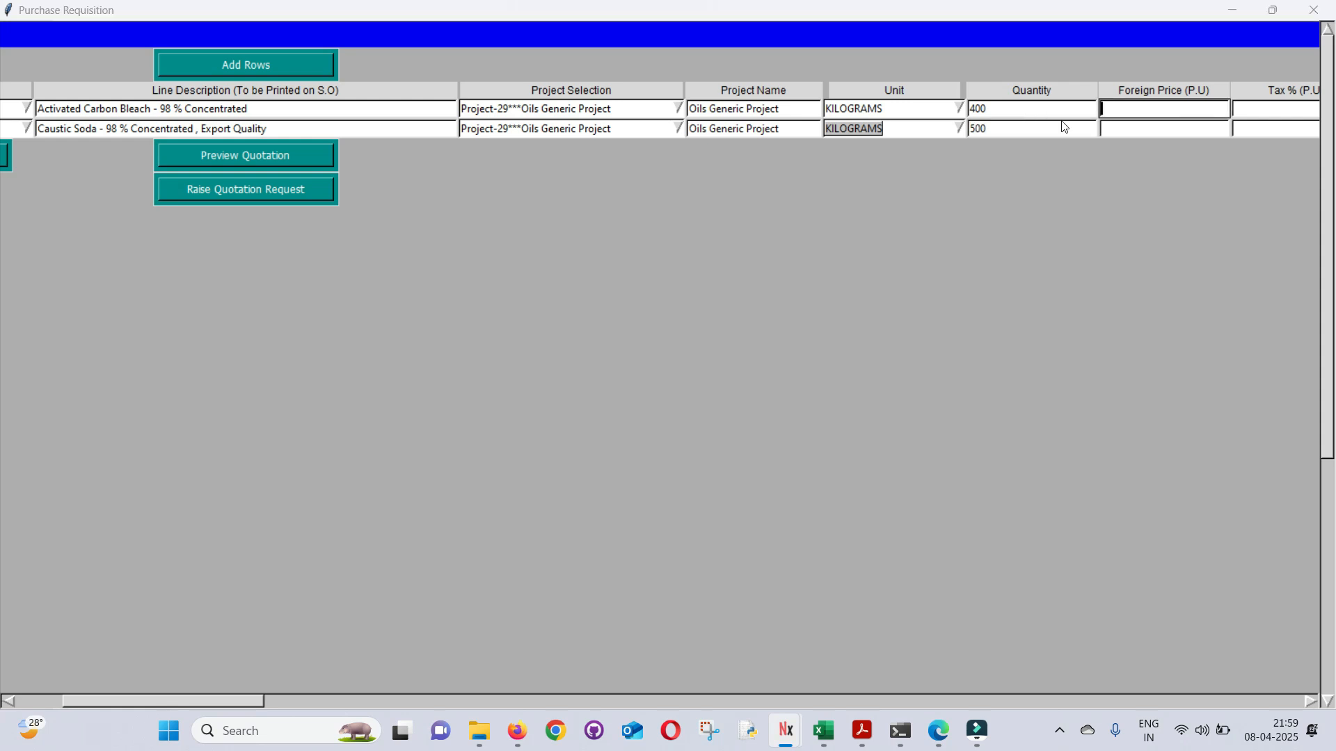
key("alt+Tab")
left_click(1067, 311)
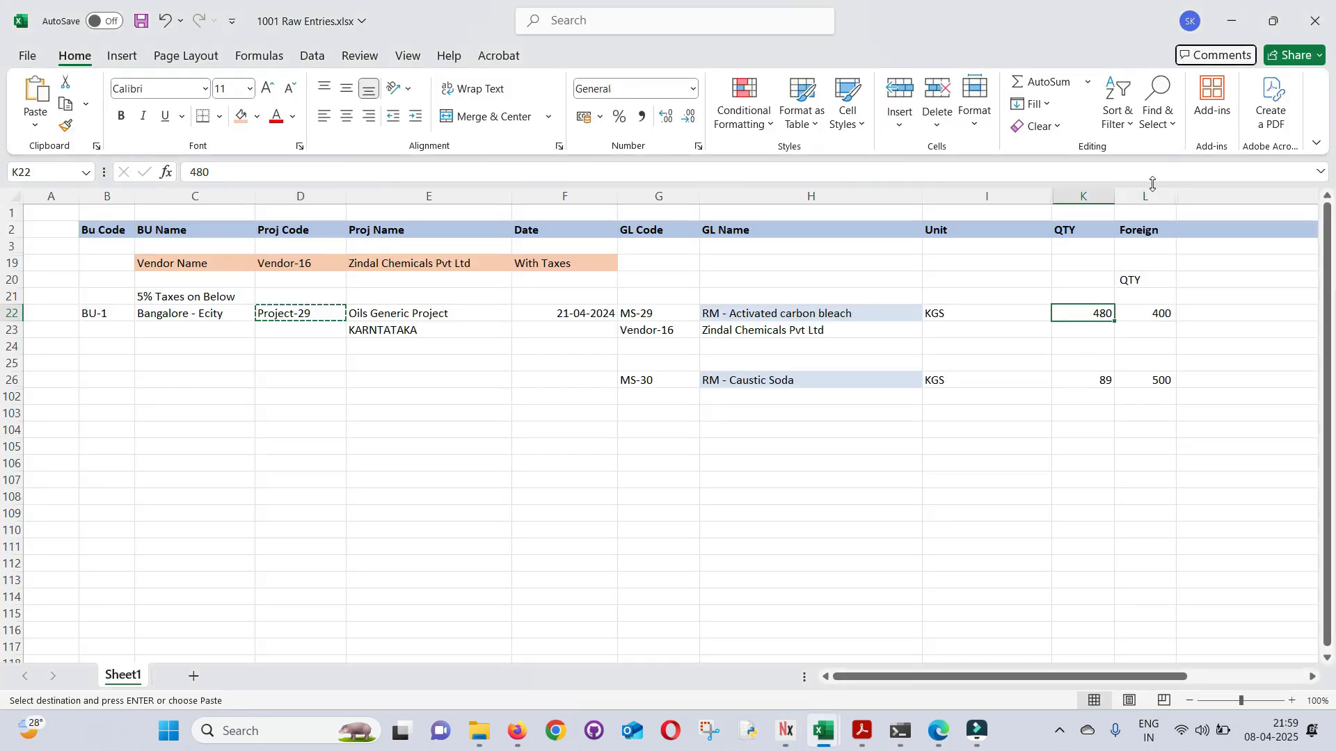
key("alt+Tab")
type("480")
key("Tab")
type("89")
Set the tax percentage of both item lines to 18.
left_click_drag(213, 696, 256, 698)
left_click(983, 109)
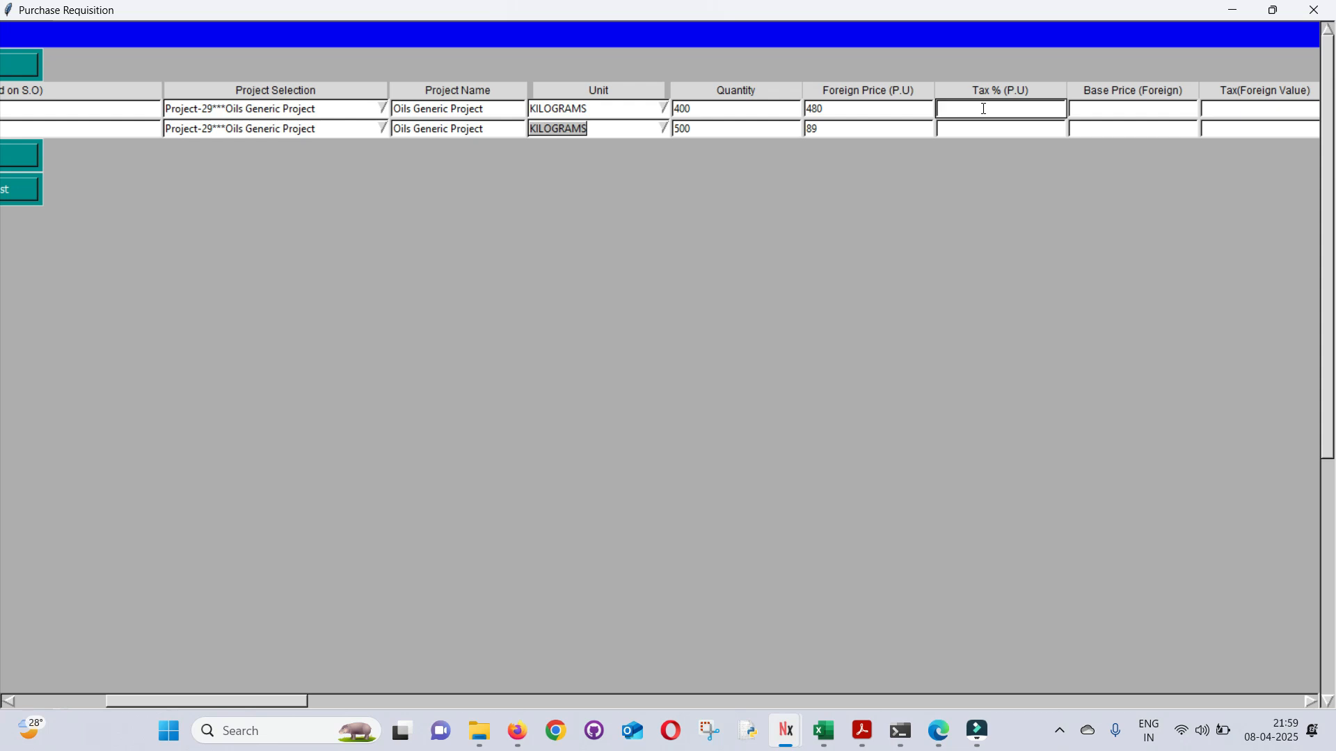
type("18")
key("Tab")
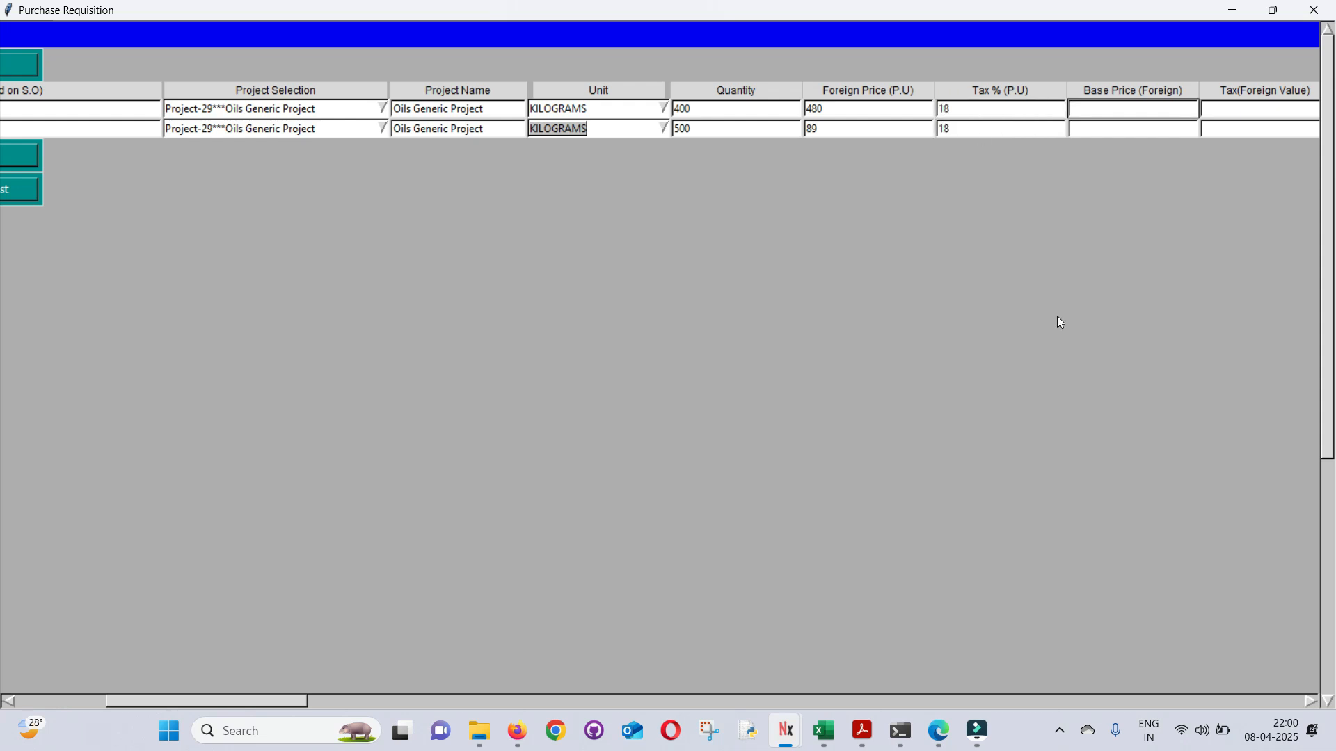
Examine the item lines' foreign and local base price, tax and total columns, through to the line remarks.
left_click_drag(266, 707, 278, 704)
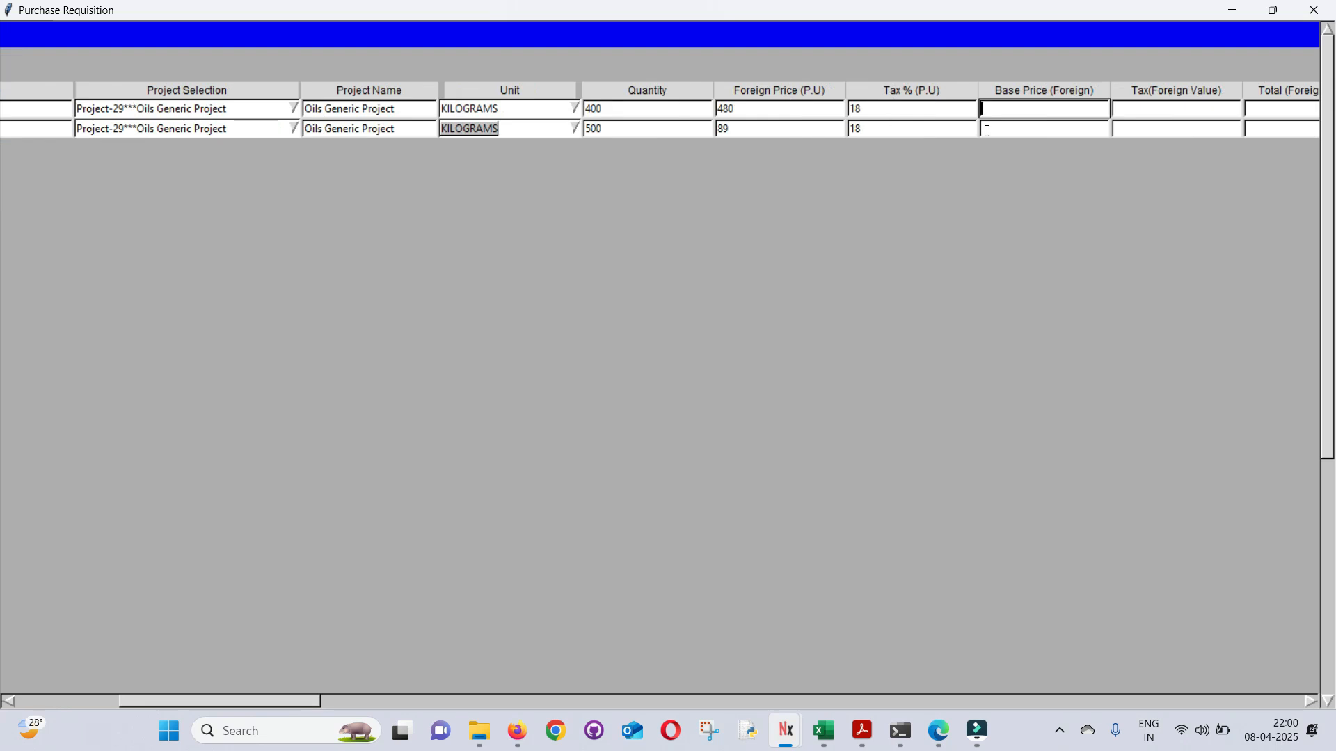
left_click(876, 110)
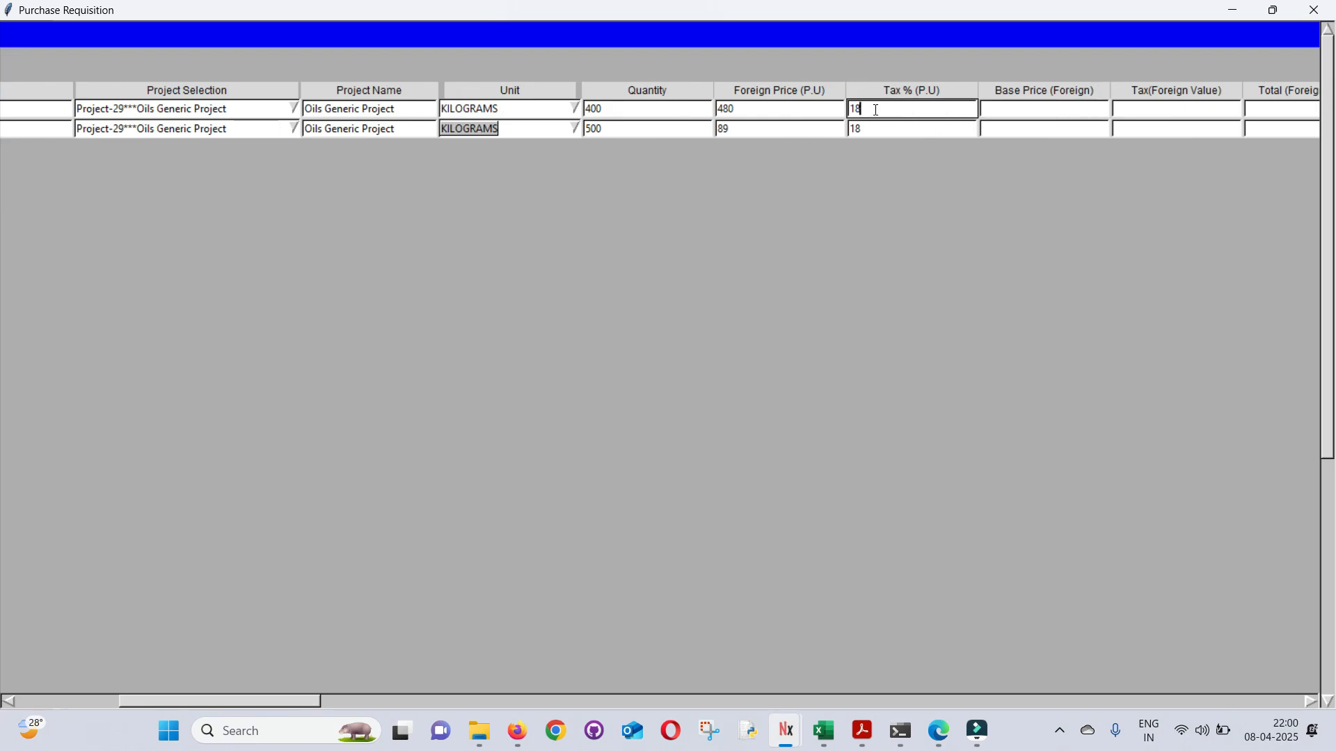
left_click(1011, 110)
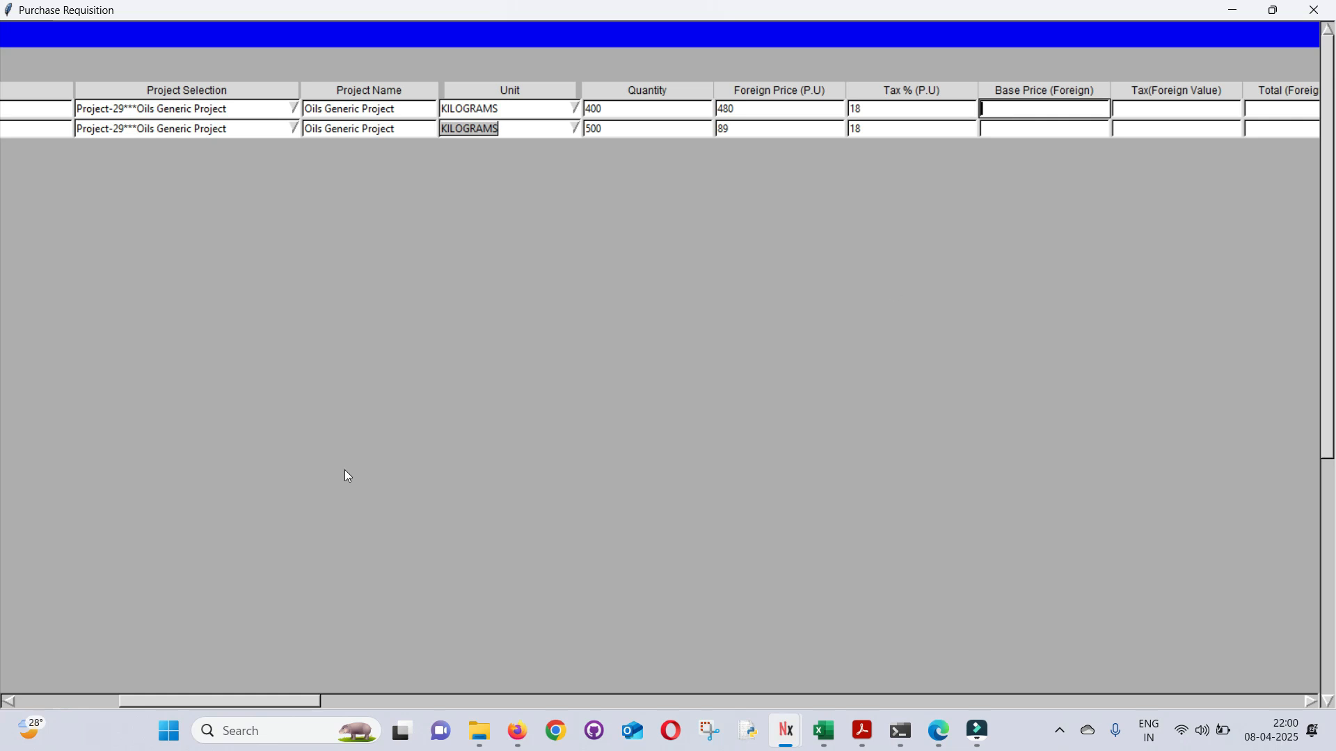
left_click_drag(269, 702, 350, 701)
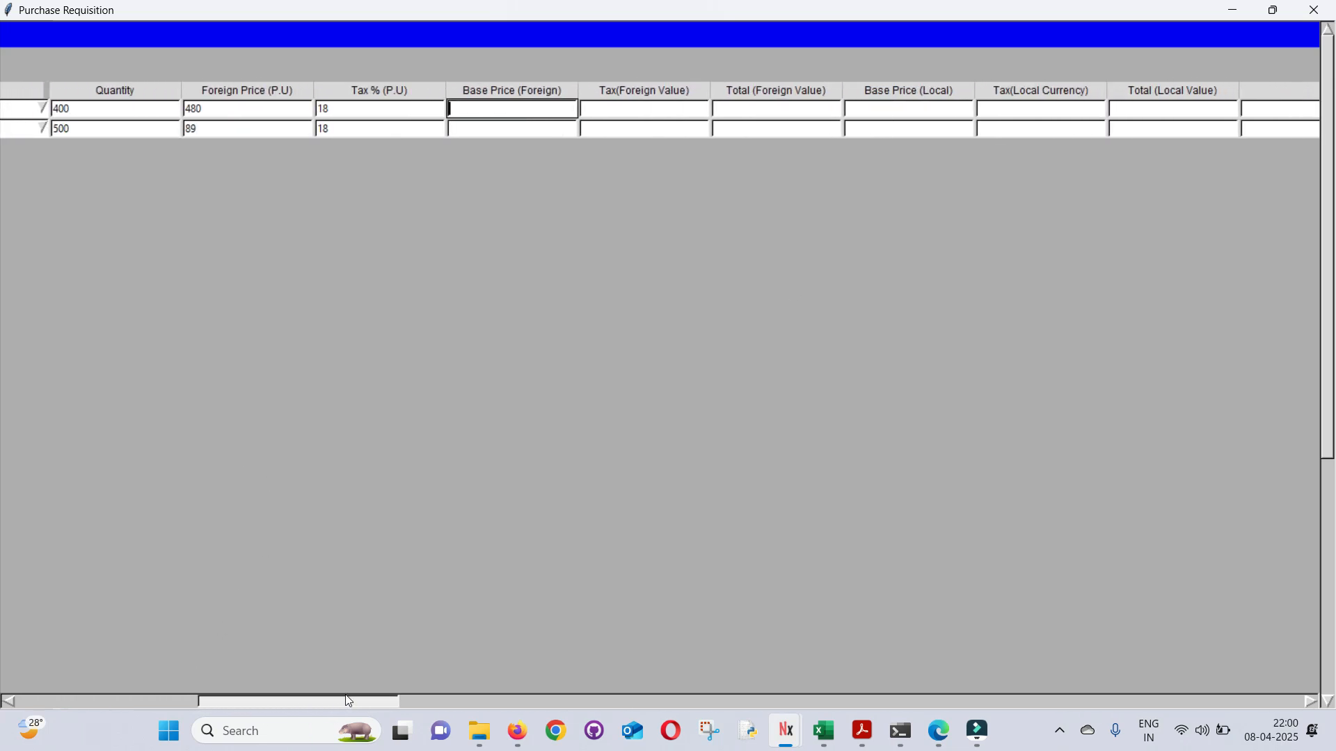
left_click(770, 125)
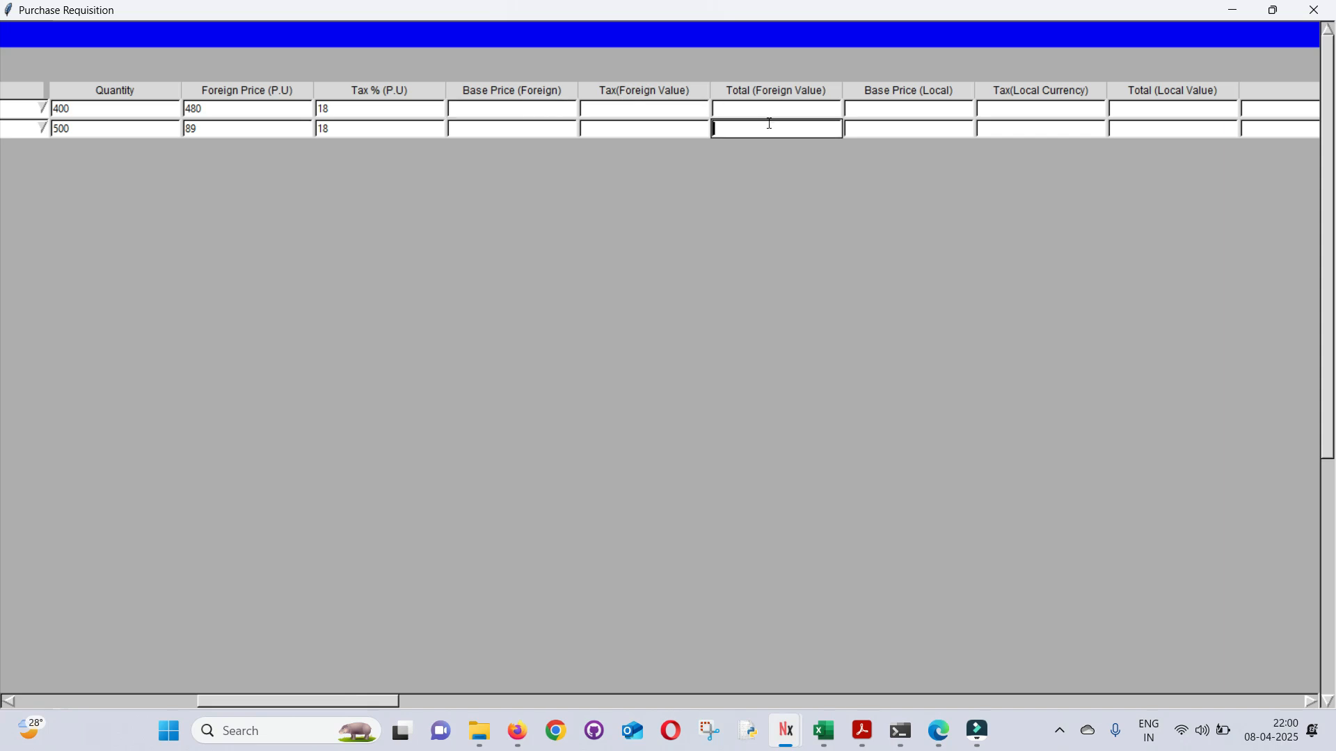
left_click(916, 110)
left_click(1068, 110)
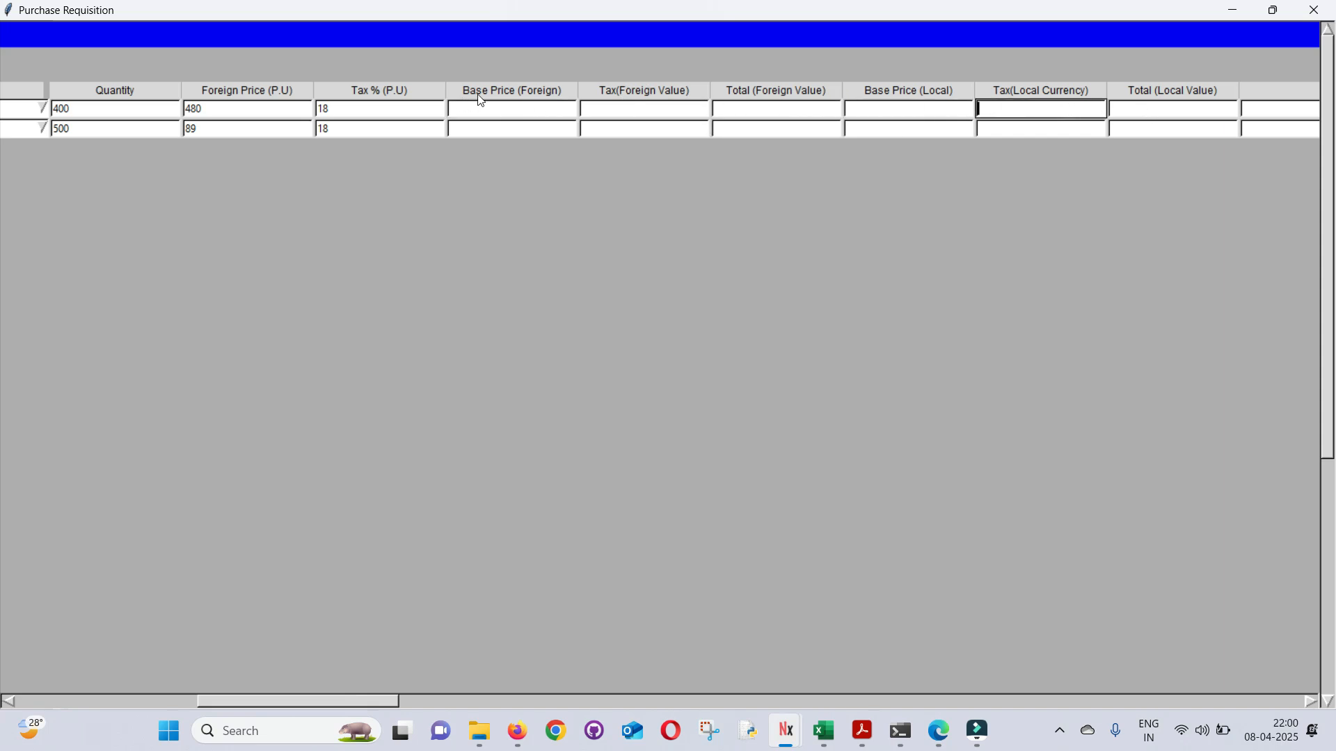
left_click_drag(347, 704, 419, 703)
left_click(759, 112)
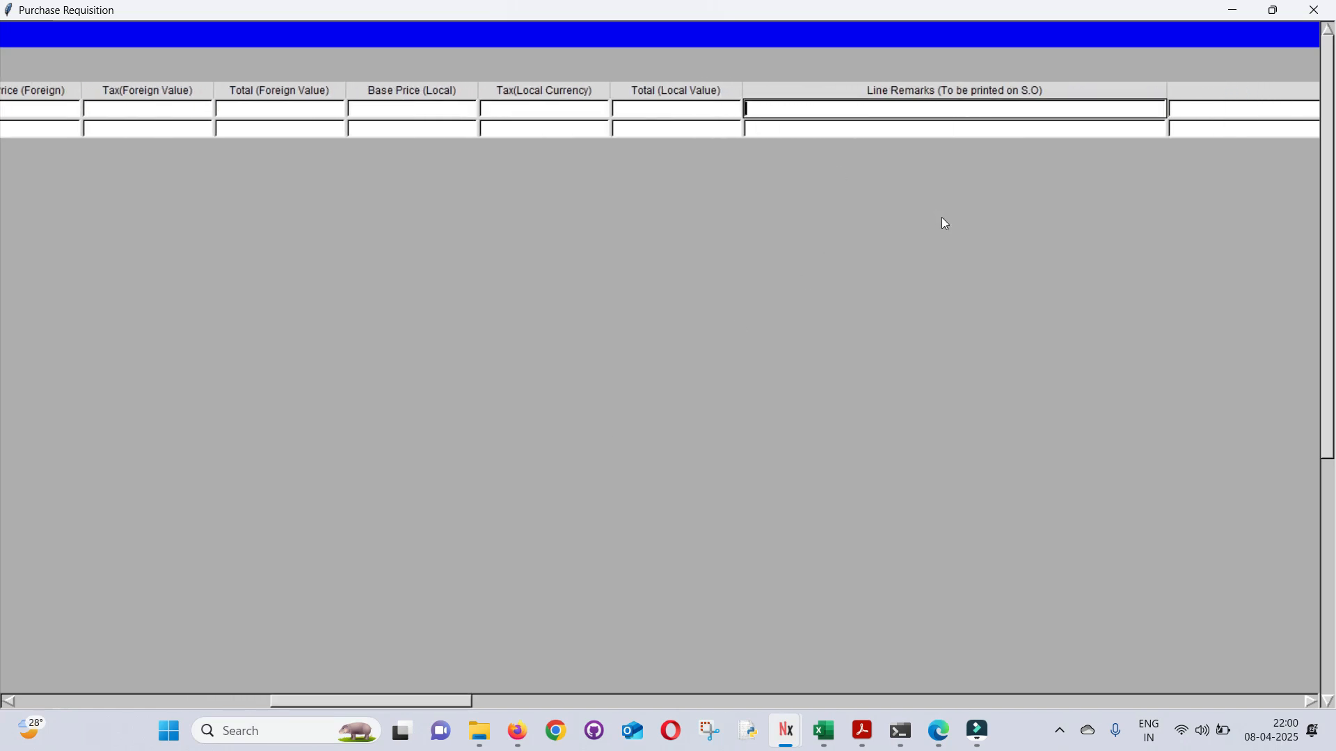
Enter the line remarks "Double packing to be Done , Testing to be done by Third party" for both item lines.
type("Double packing to be Done , Testing tob")
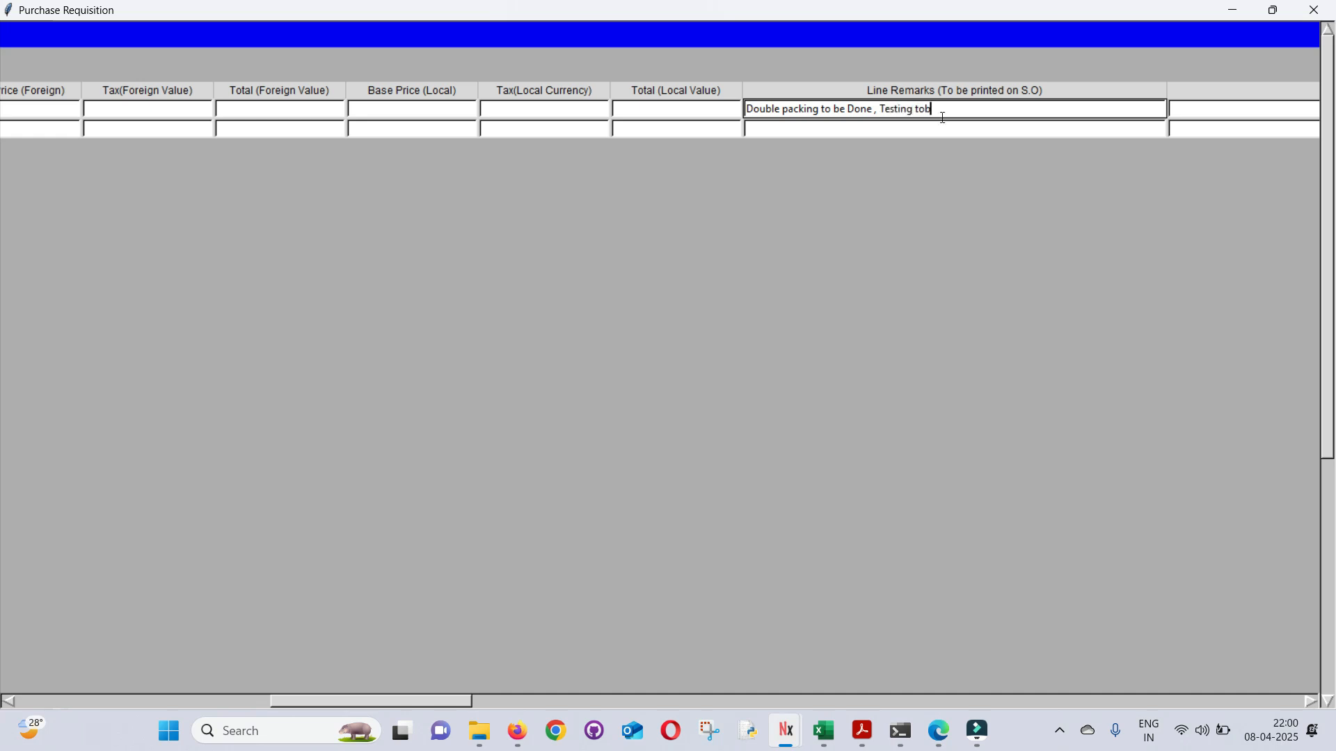
key("BackSpace")
type("be done by Third party")
key("Down")
type("Double packing to be Done , Testing to be done by Third party")
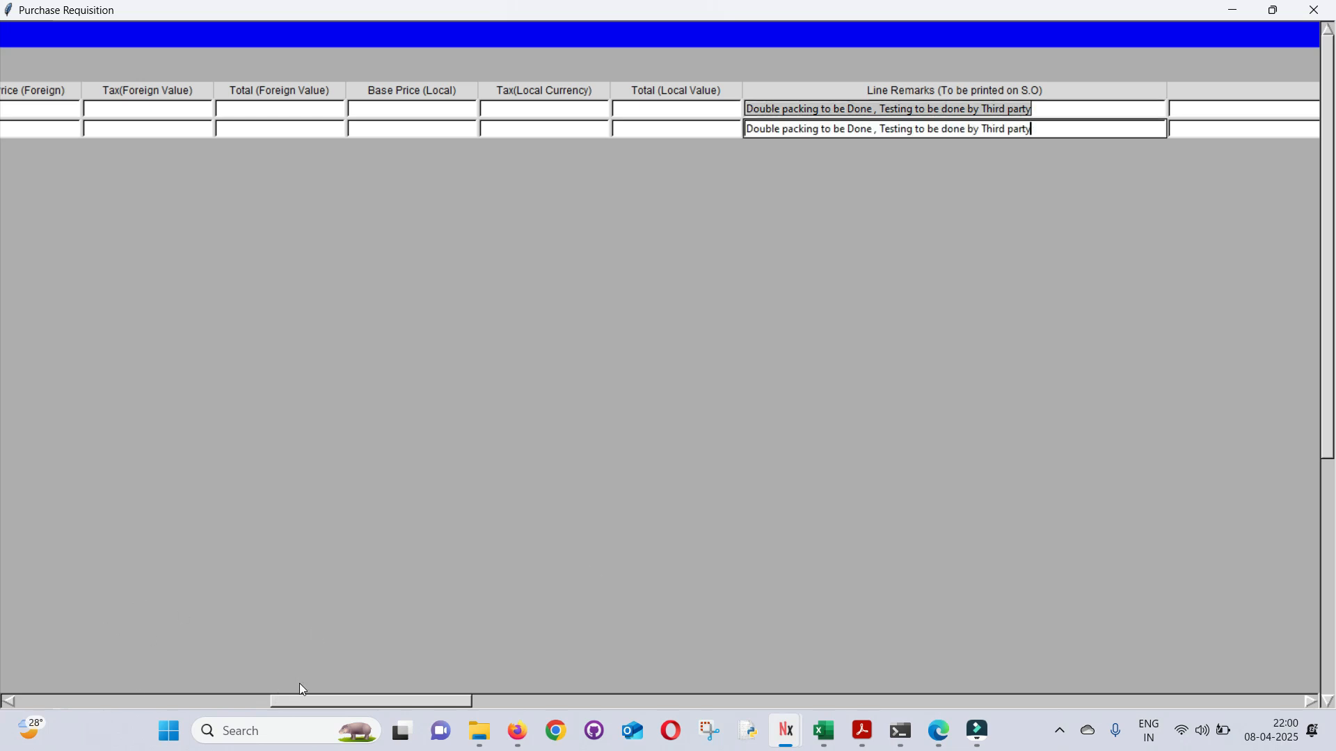
Set the expected delivery date of both item lines to 30-04-2025.
left_click_drag(293, 700, 388, 701)
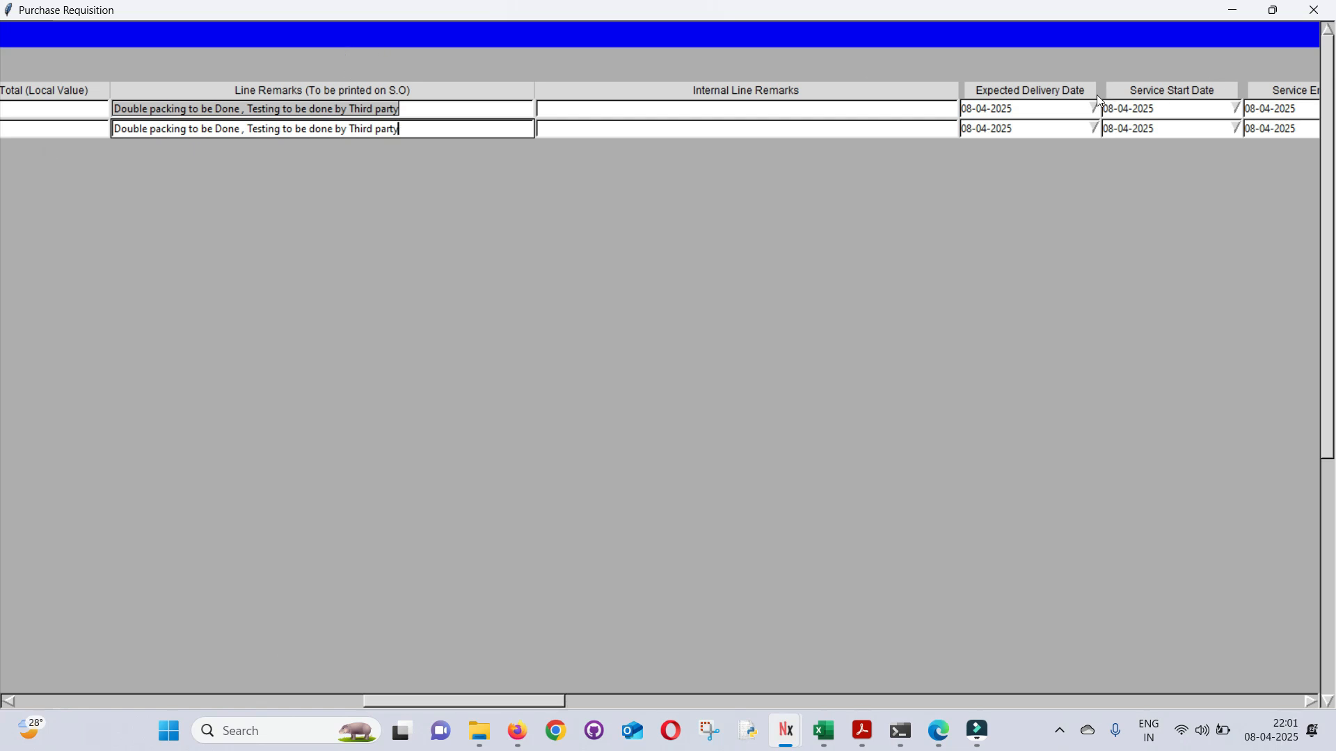
left_click(1020, 112)
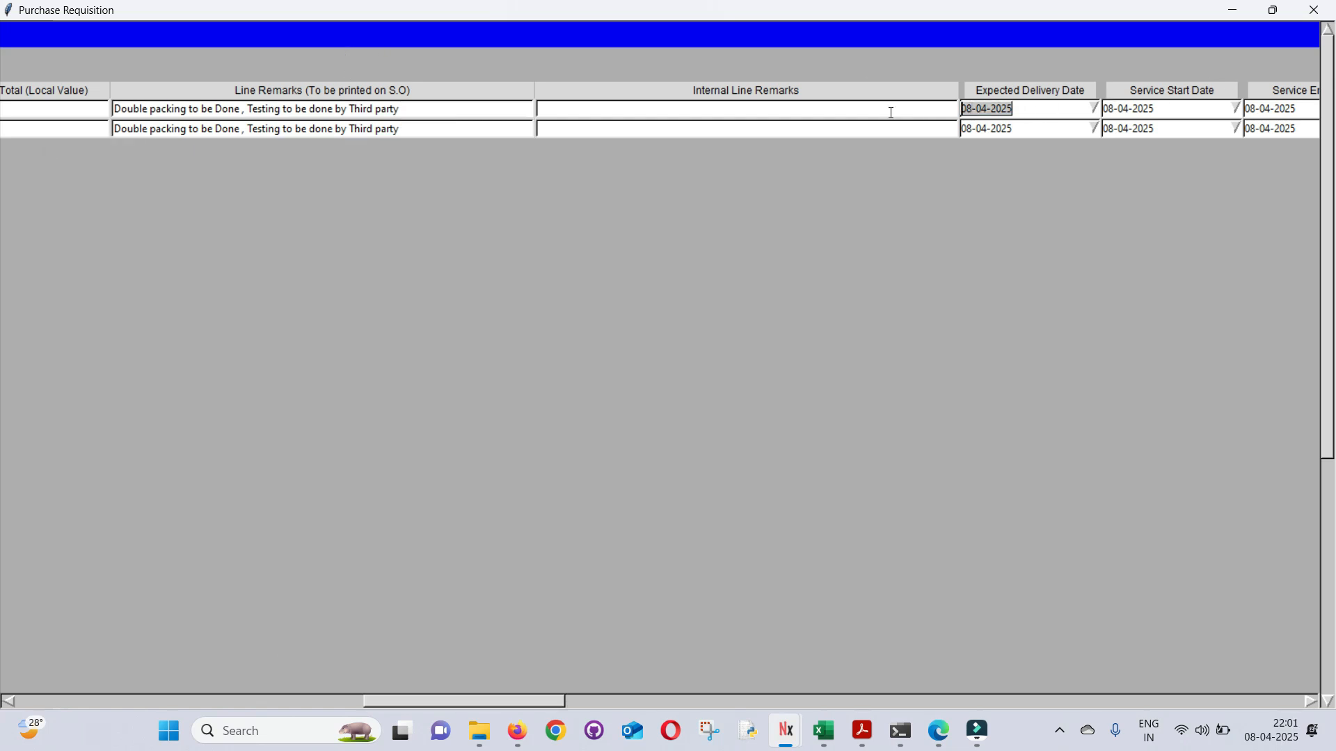
left_click(1096, 109)
left_click(1051, 248)
key("ctrl+c")
left_click_drag(1026, 131, 959, 130)
key("ctrl+v")
Calculate the requisition totals and review the foreign and local base price, tax and total values of the item lines.
left_click_drag(499, 701, 2, 654)
left_click(178, 156)
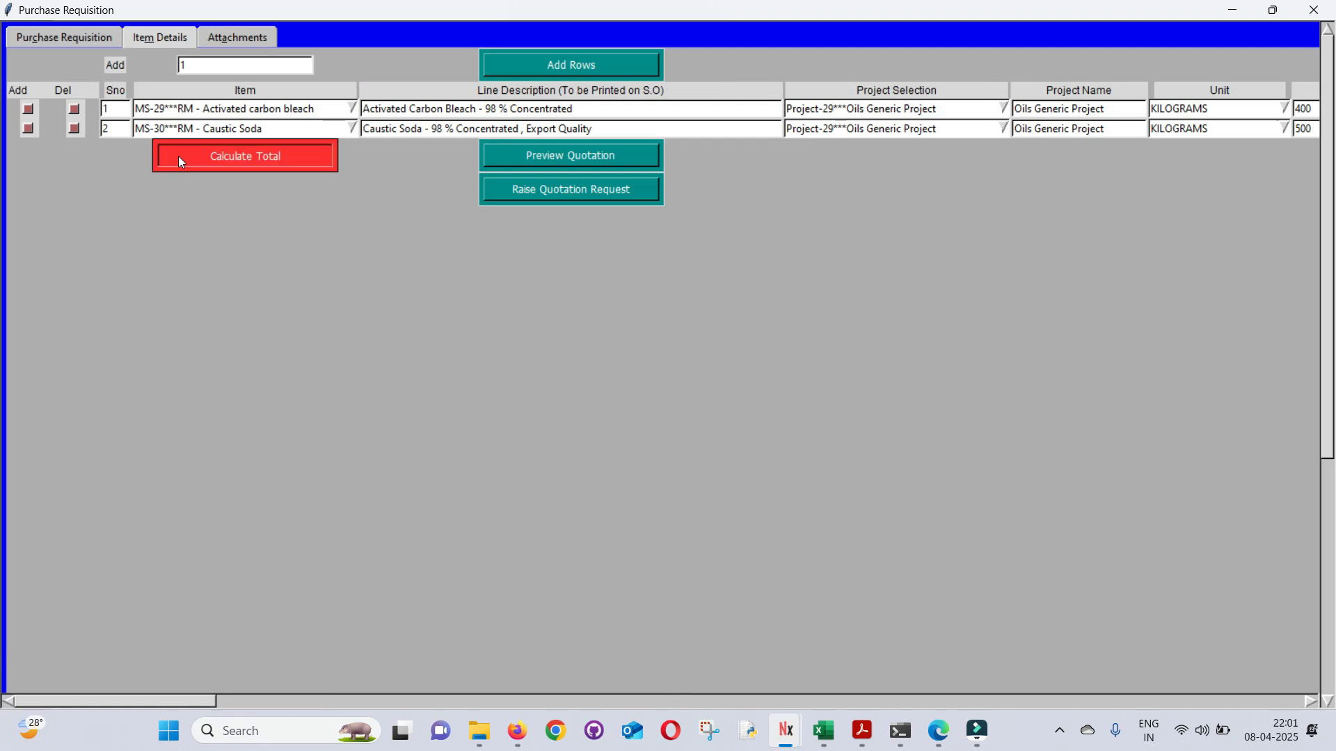
left_click_drag(164, 692, 345, 699)
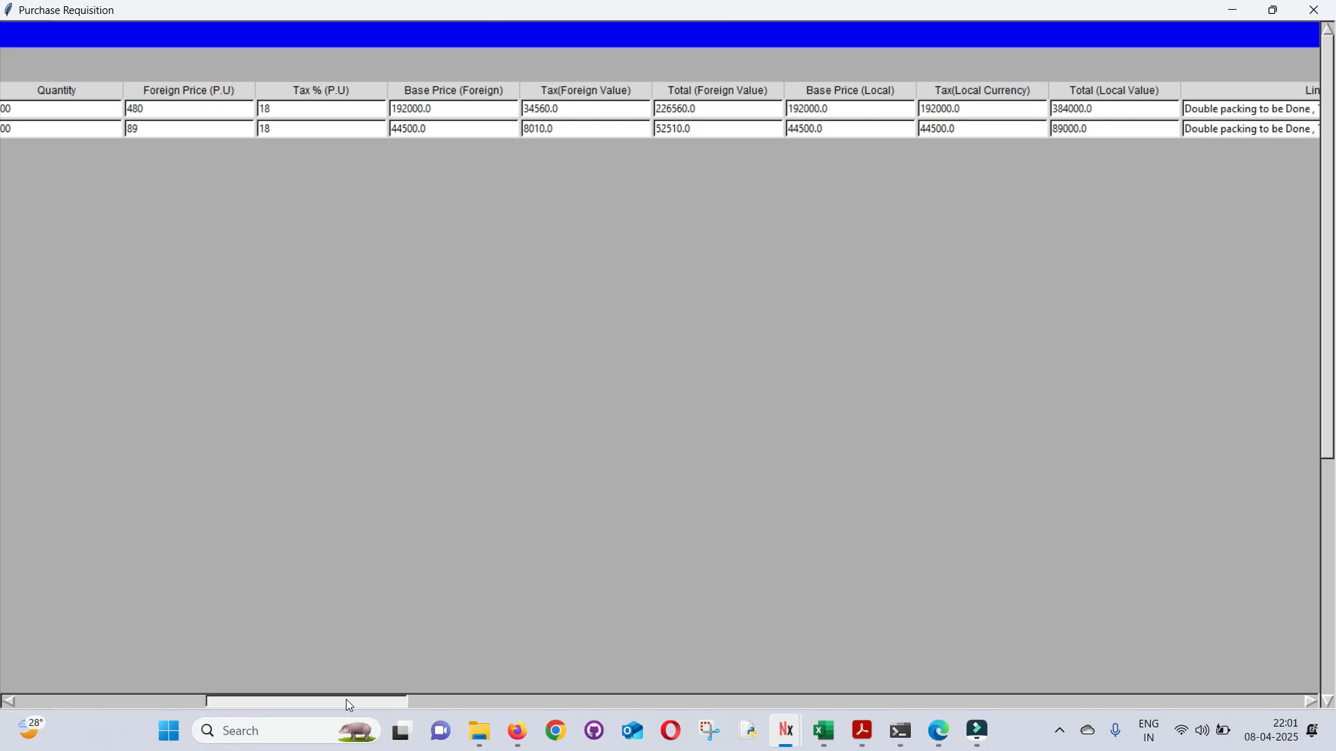
left_click_drag(345, 699, 359, 700)
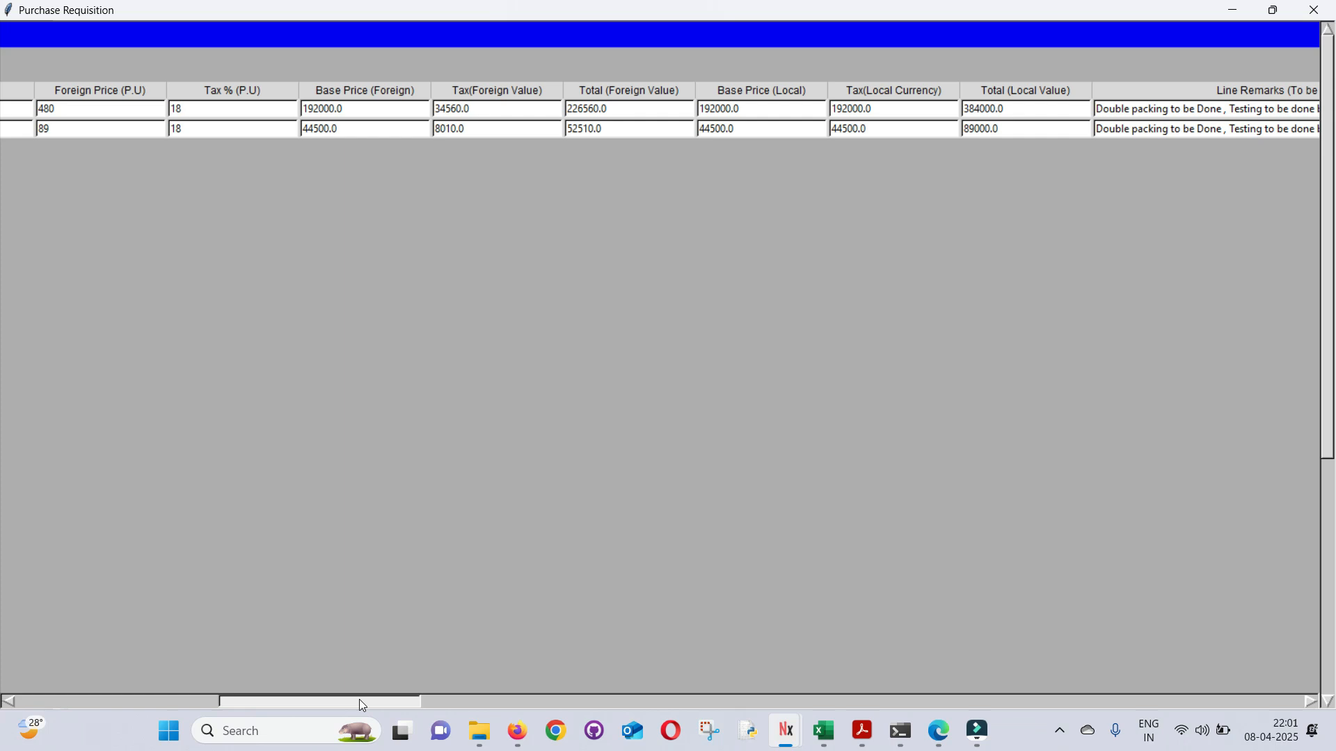
left_click_drag(360, 701, 367, 700)
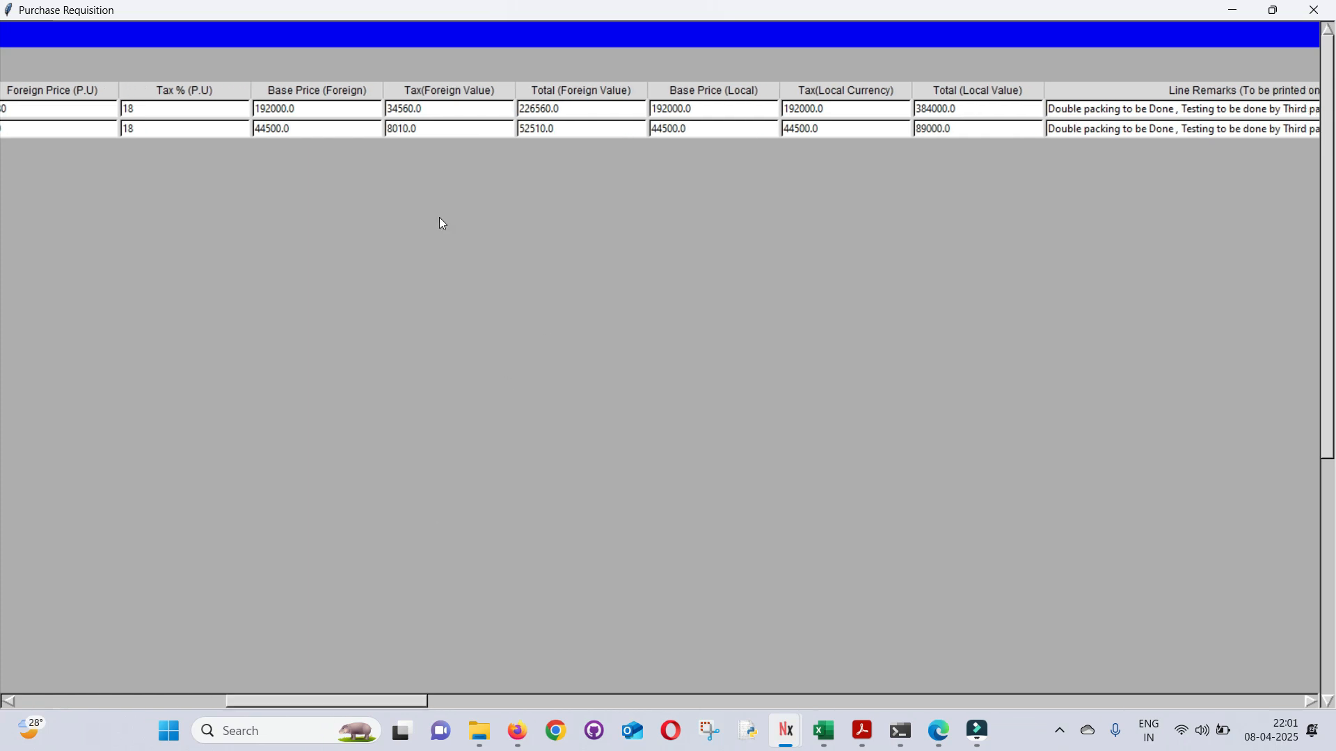
left_click(337, 111)
left_click(435, 110)
left_click(706, 110)
left_click(984, 116)
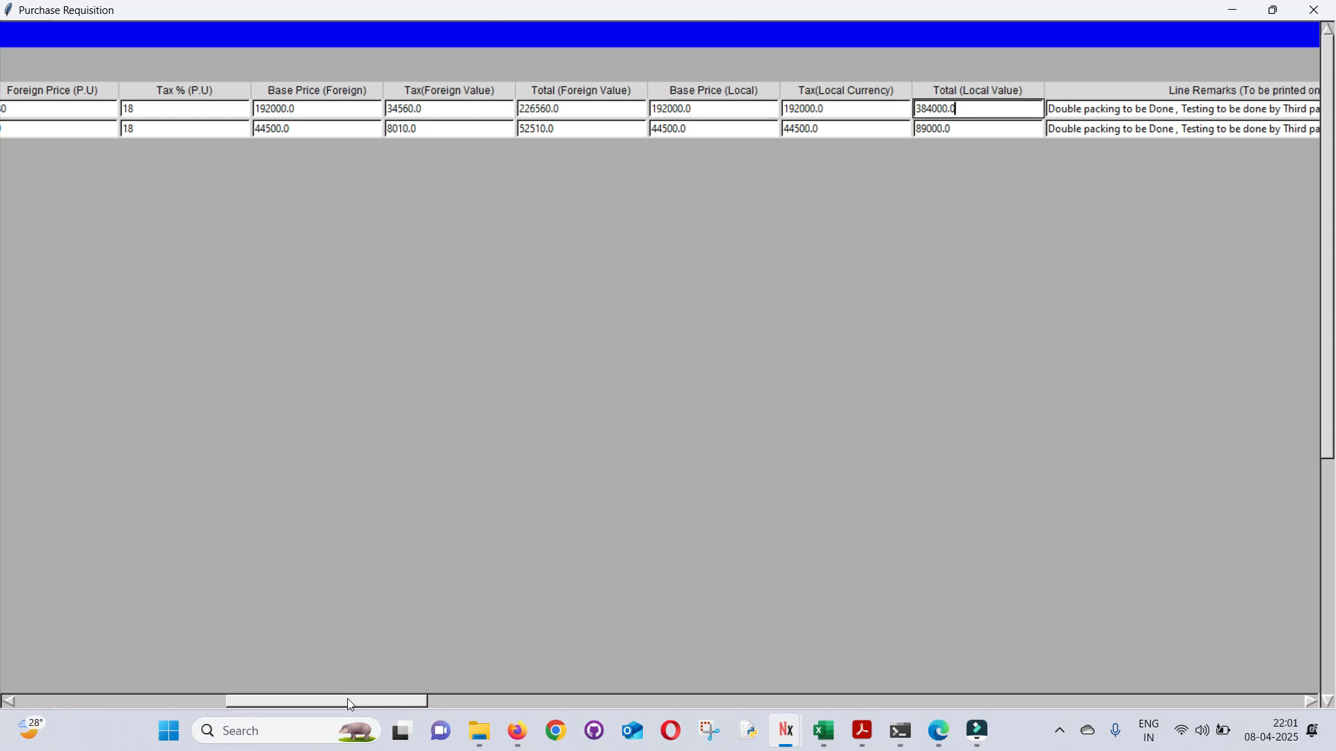
Generate the quotation preview and open Zindal Chemicals Pvt Ltd-Preview.pdf from the Demo2 folder.
left_click_drag(348, 699, 134, 698)
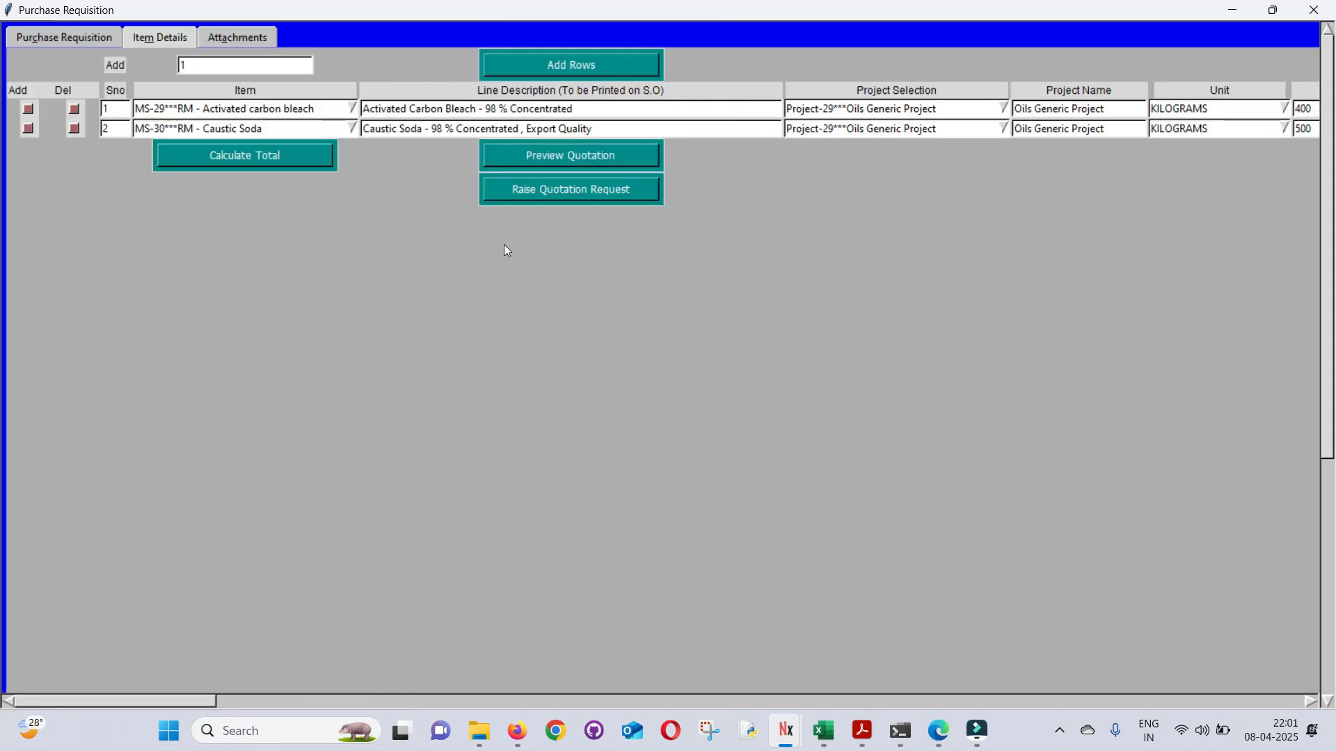
left_click(544, 157)
left_click(789, 421)
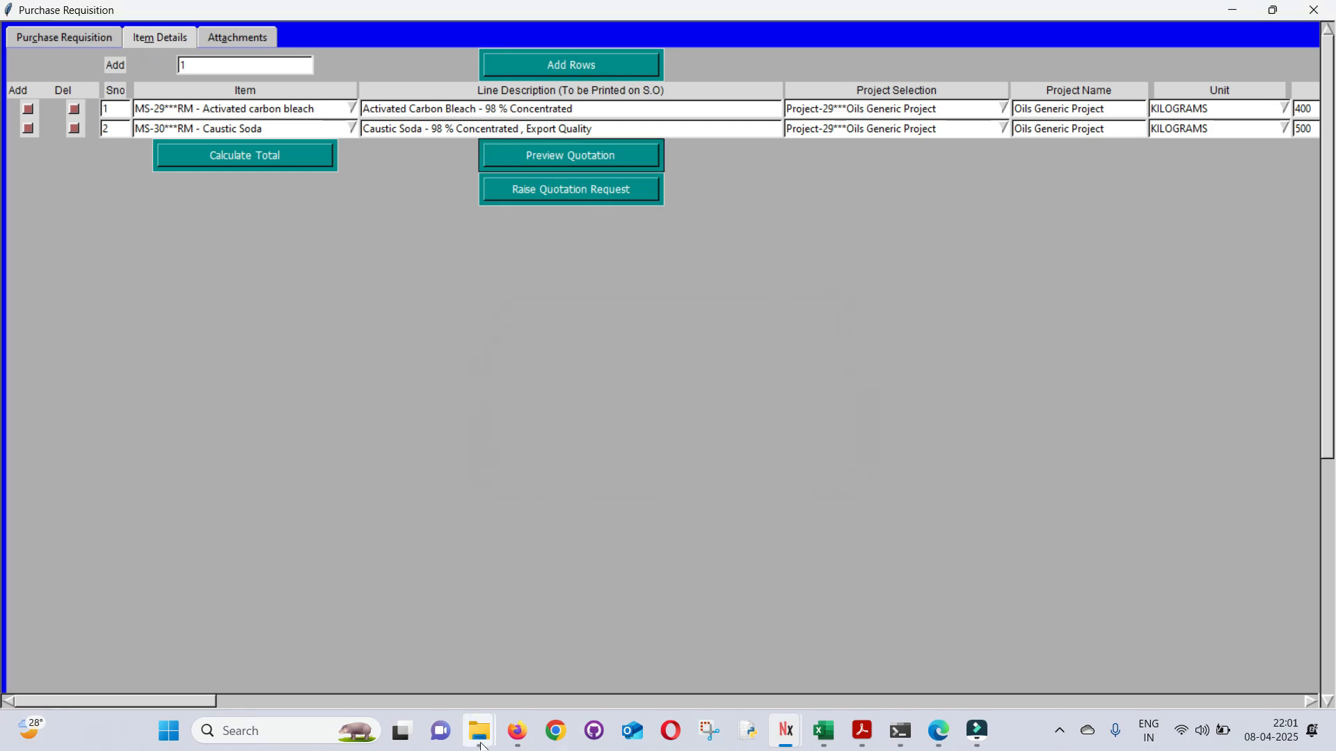
mouse_move(480, 730)
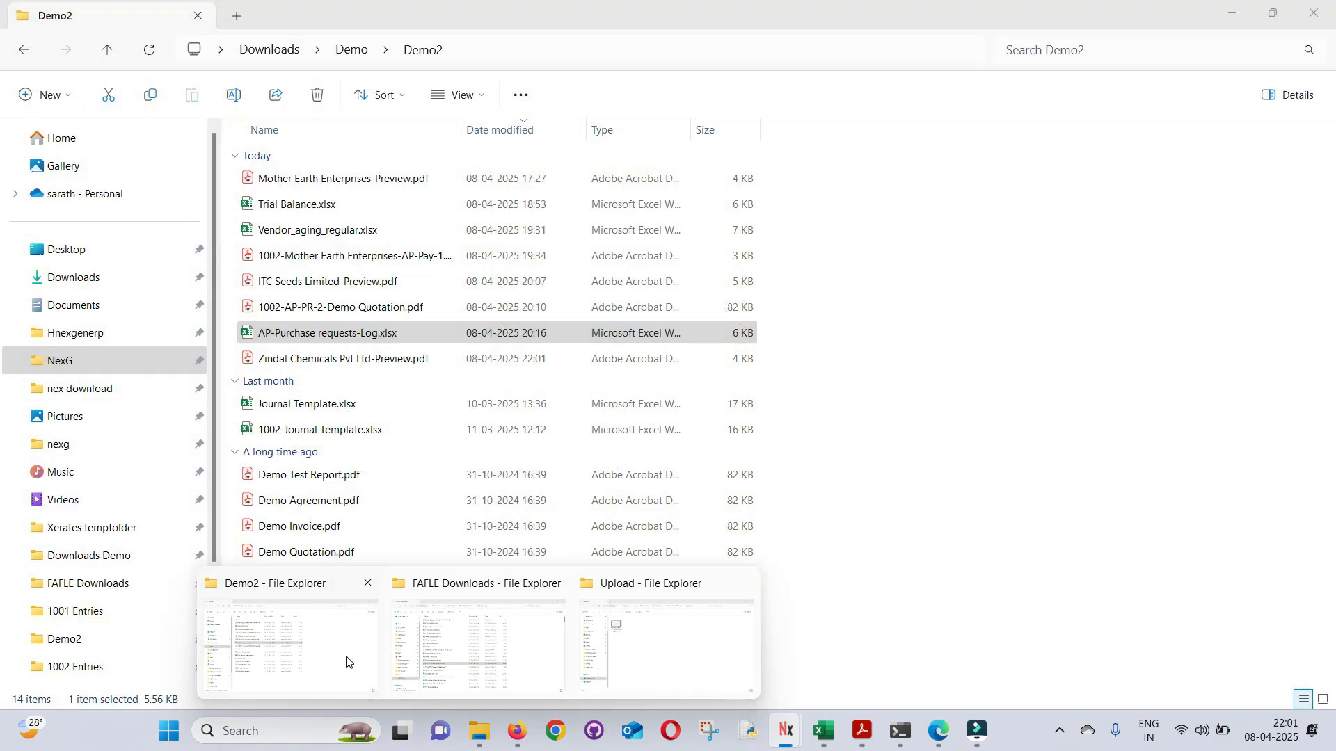
left_click(345, 659)
left_click(376, 360)
double_click(376, 362)
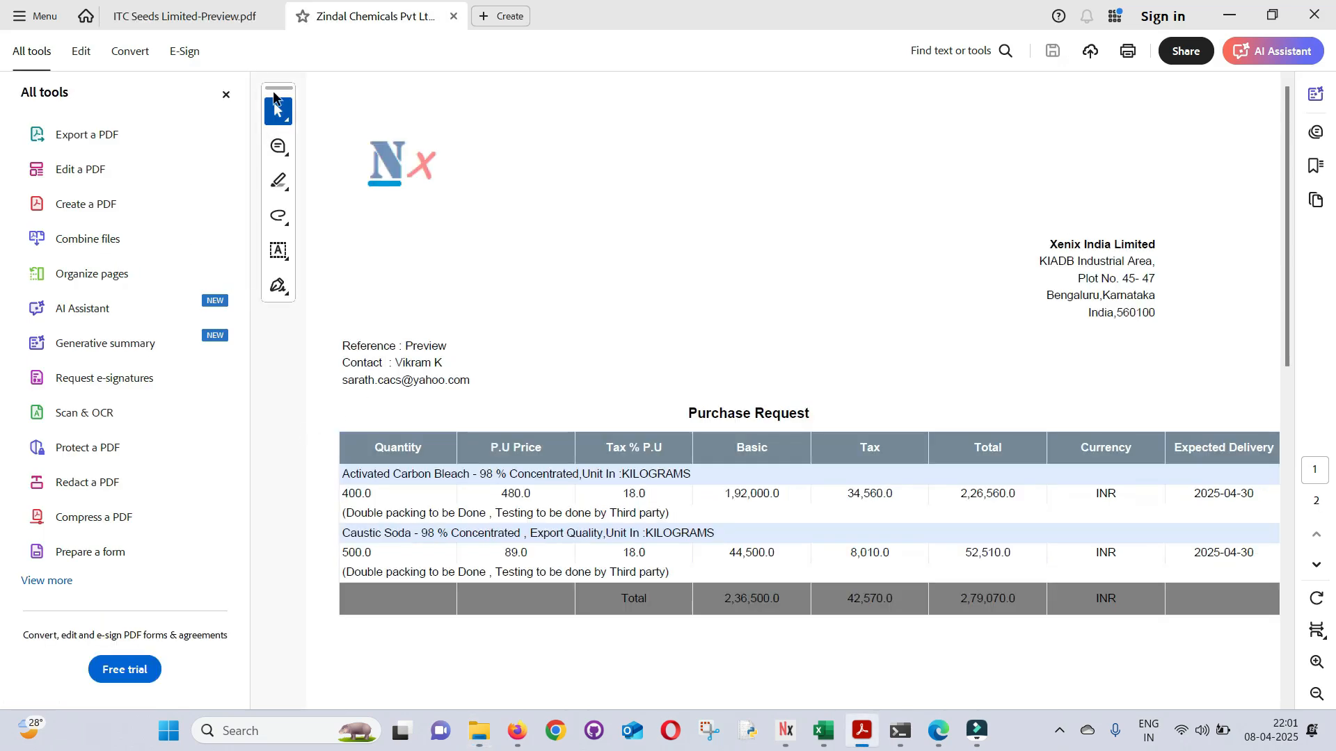
left_click(225, 96)
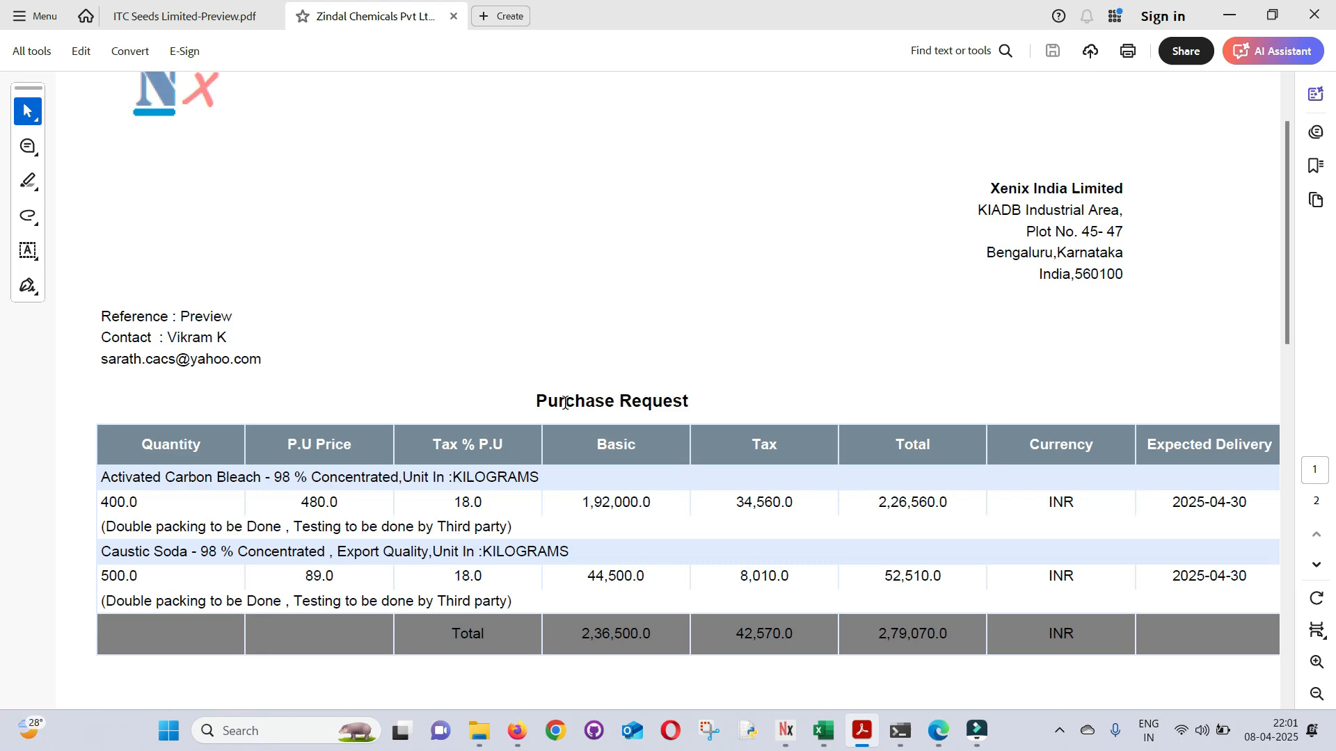
Compare the activated carbon bleach and caustic soda descriptions in the preview PDF with the requisition's line descriptions.
left_click_drag(100, 480, 516, 477)
key("alt+Tab")
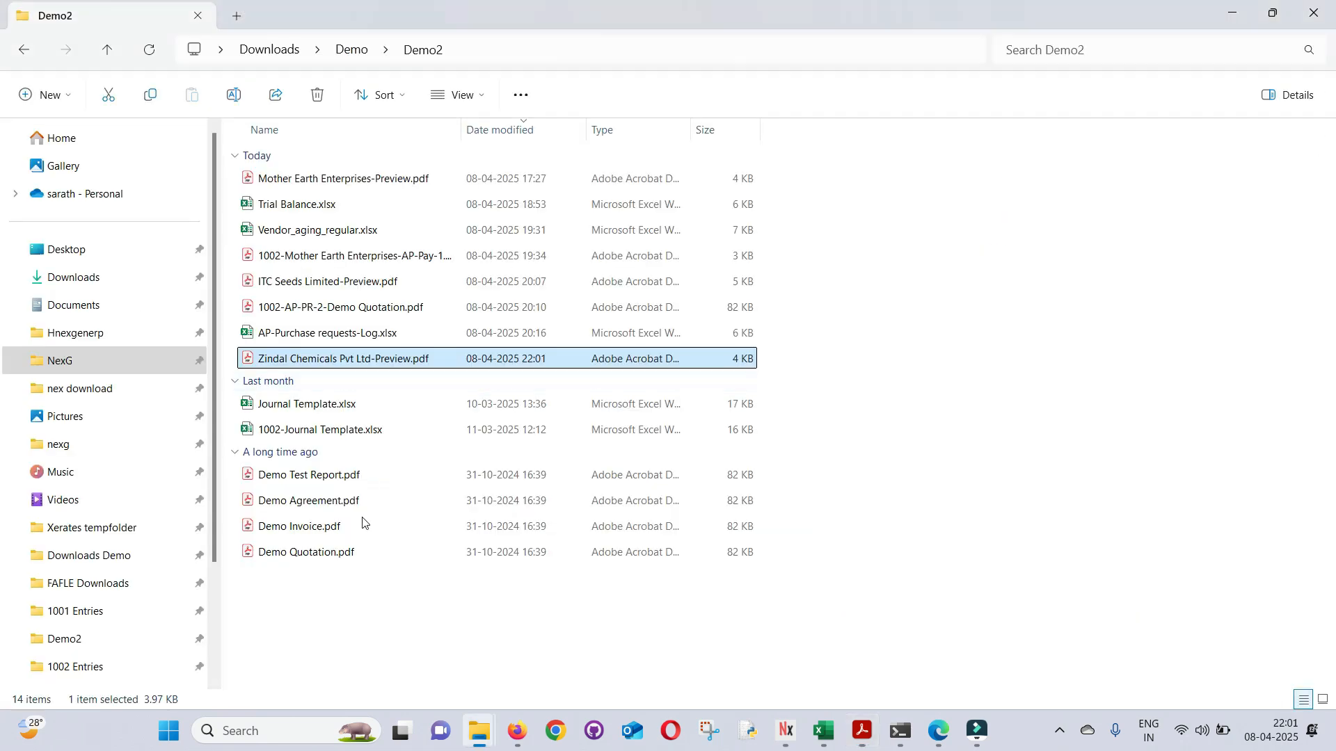
key("alt+Tab")
key("Tab")
left_click(583, 107)
key("alt+Tab")
key("alt+Tab")
key("Tab")
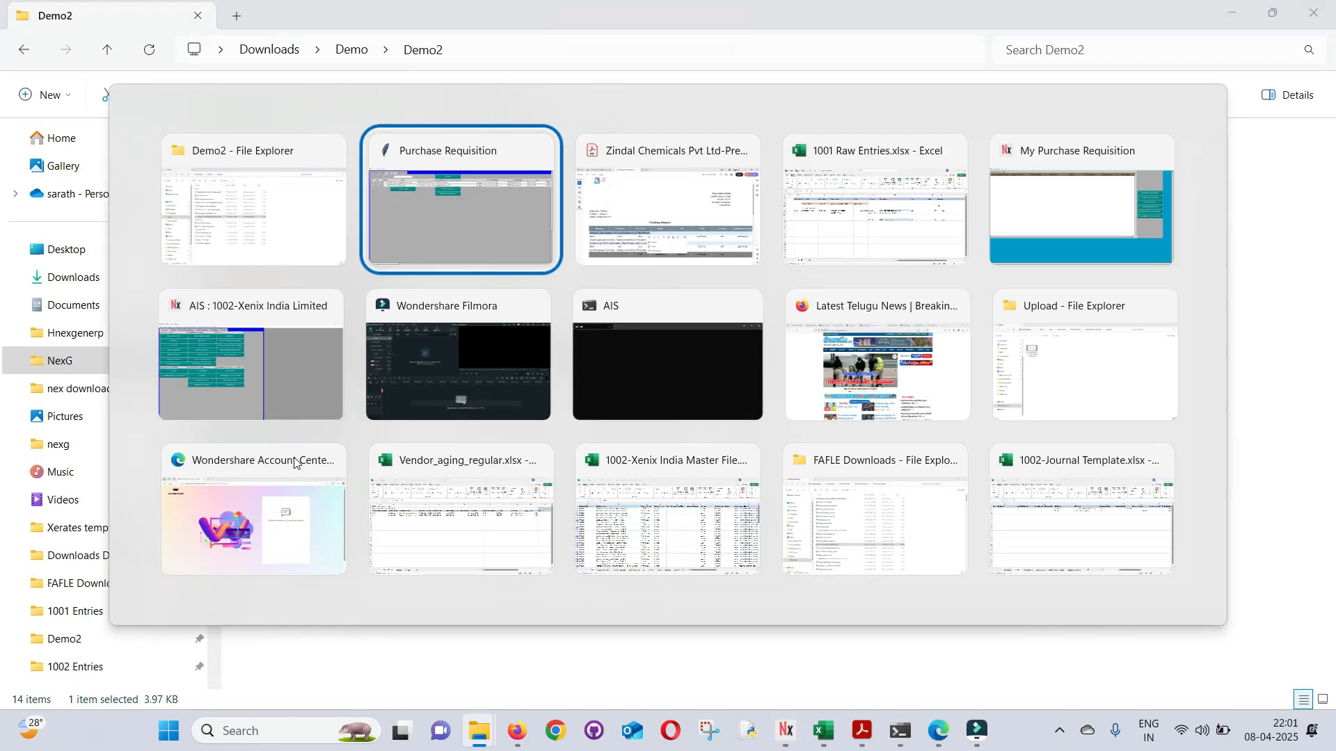
left_click(363, 366)
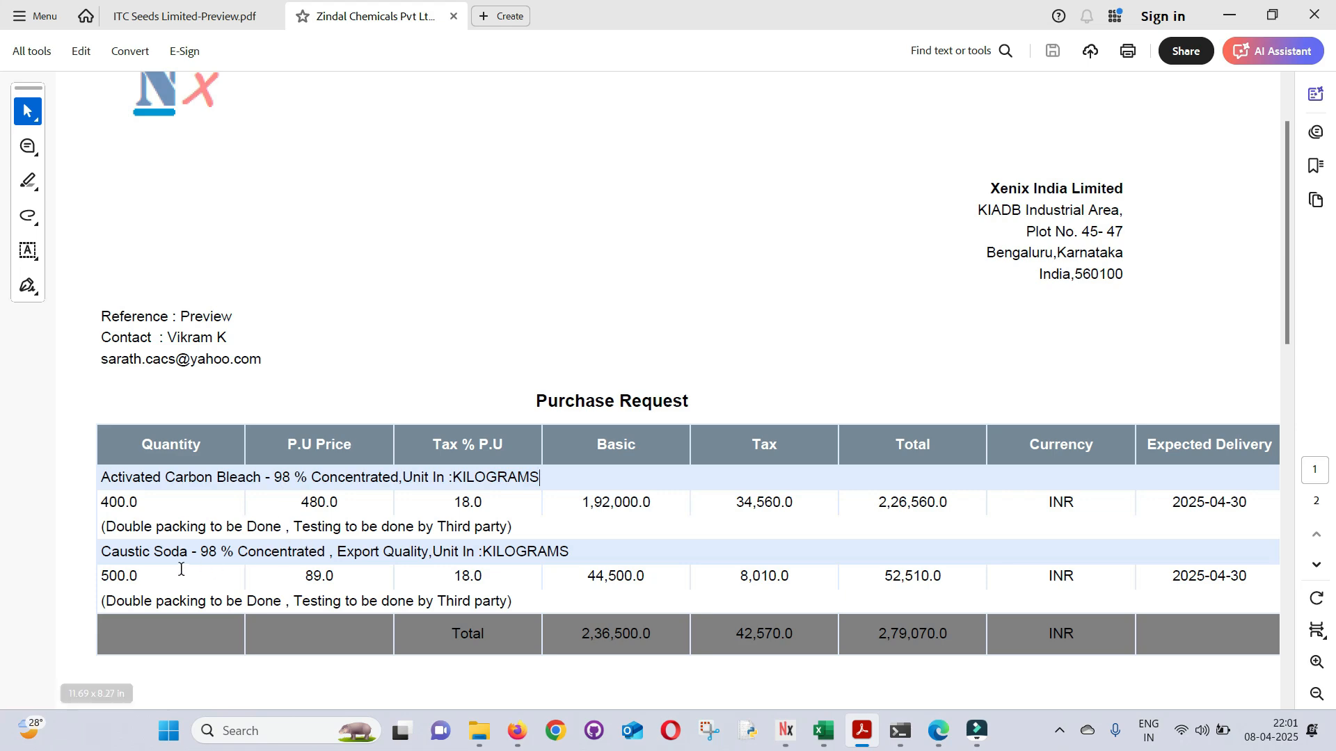
left_click_drag(200, 552, 385, 556)
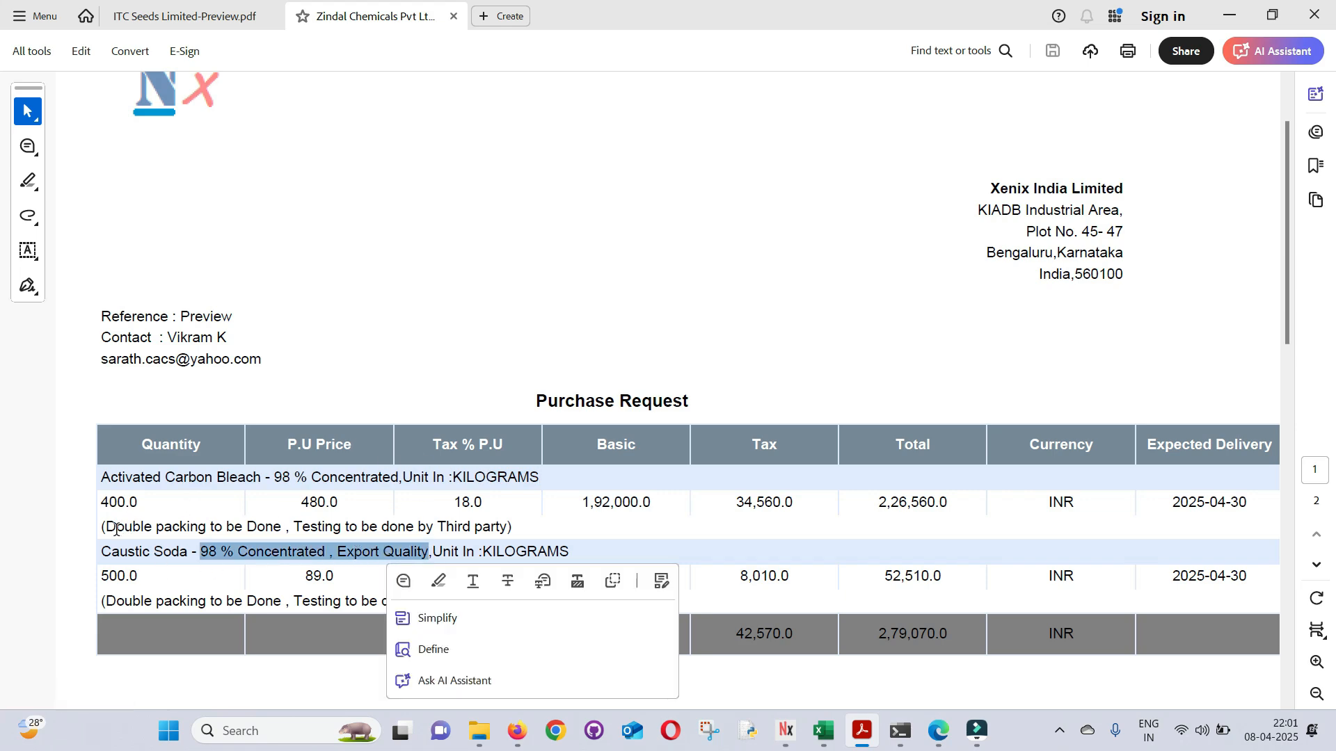
Compare the remarks and expected delivery dates in the preview PDF with the requisition lines, and check the PDF's total row.
left_click_drag(105, 528, 343, 528)
key("alt+Tab")
key("alt+Tab")
key("Tab")
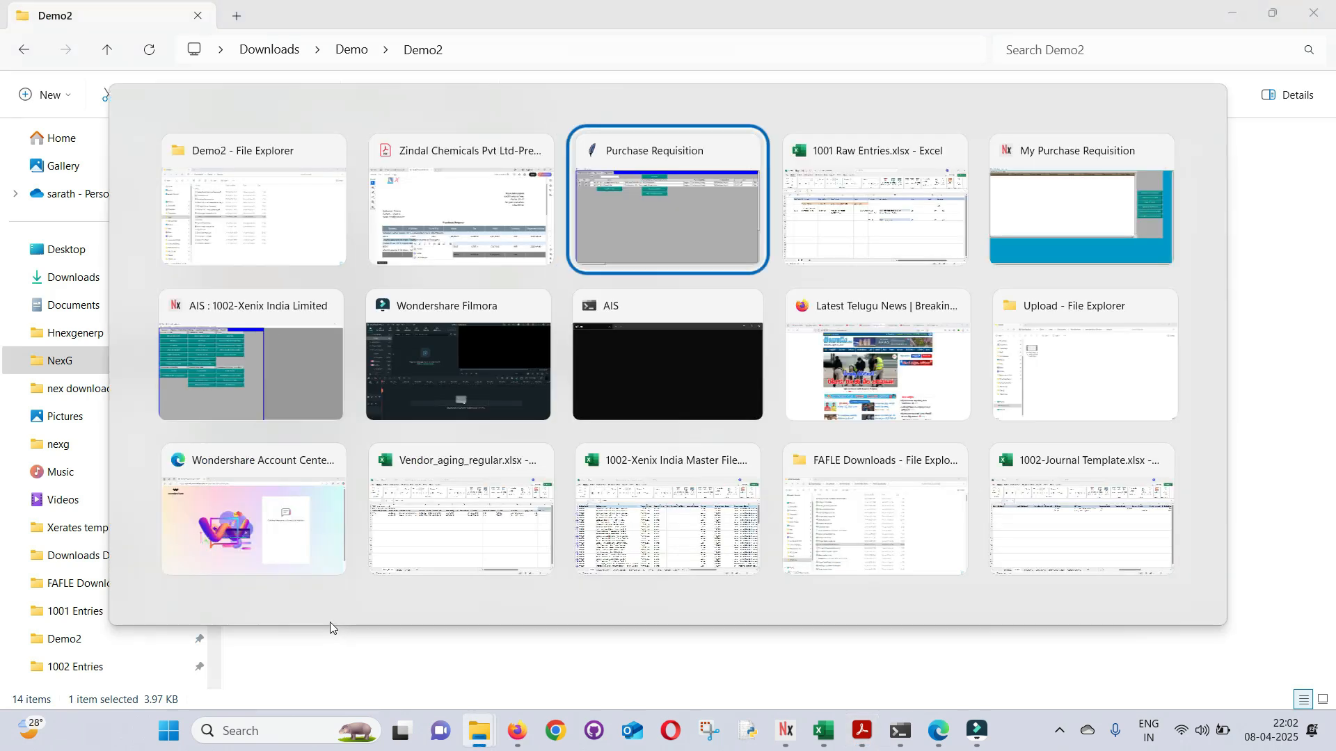
left_click_drag(296, 700, 510, 736)
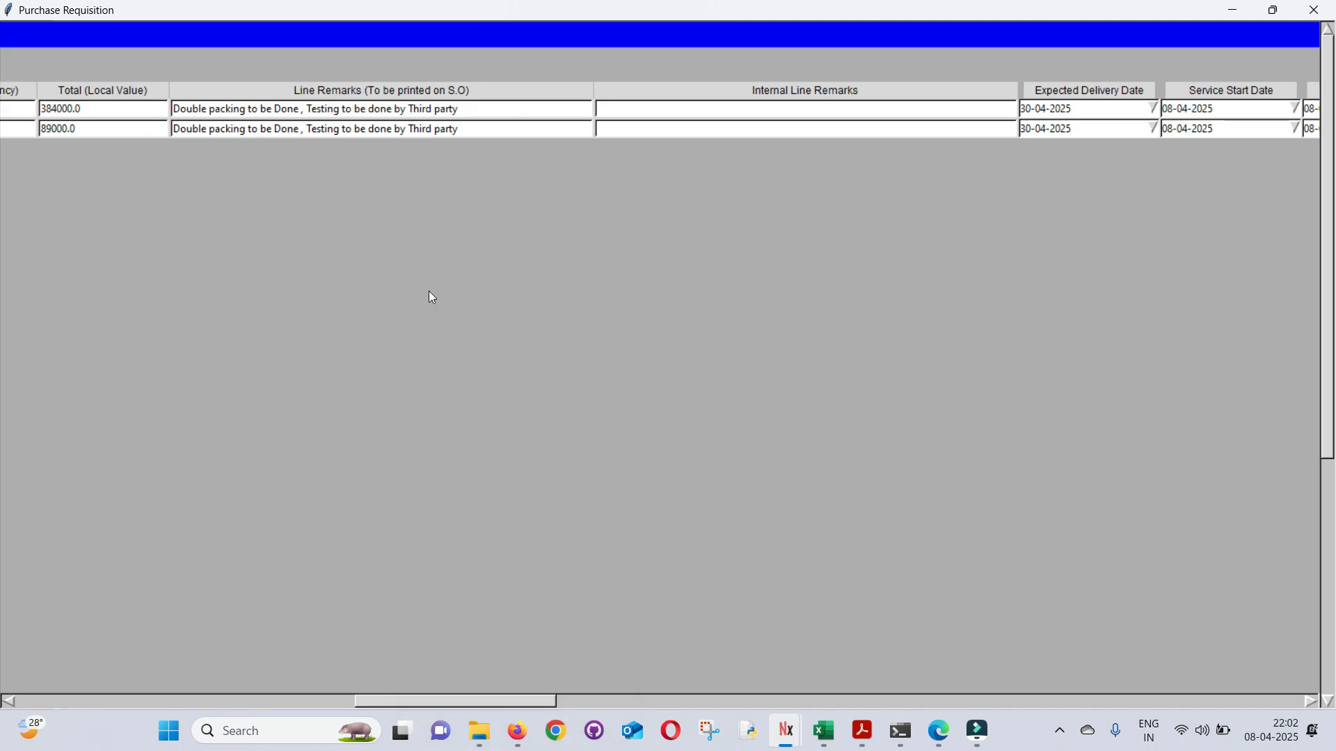
key("alt+Tab")
key("alt+Tab")
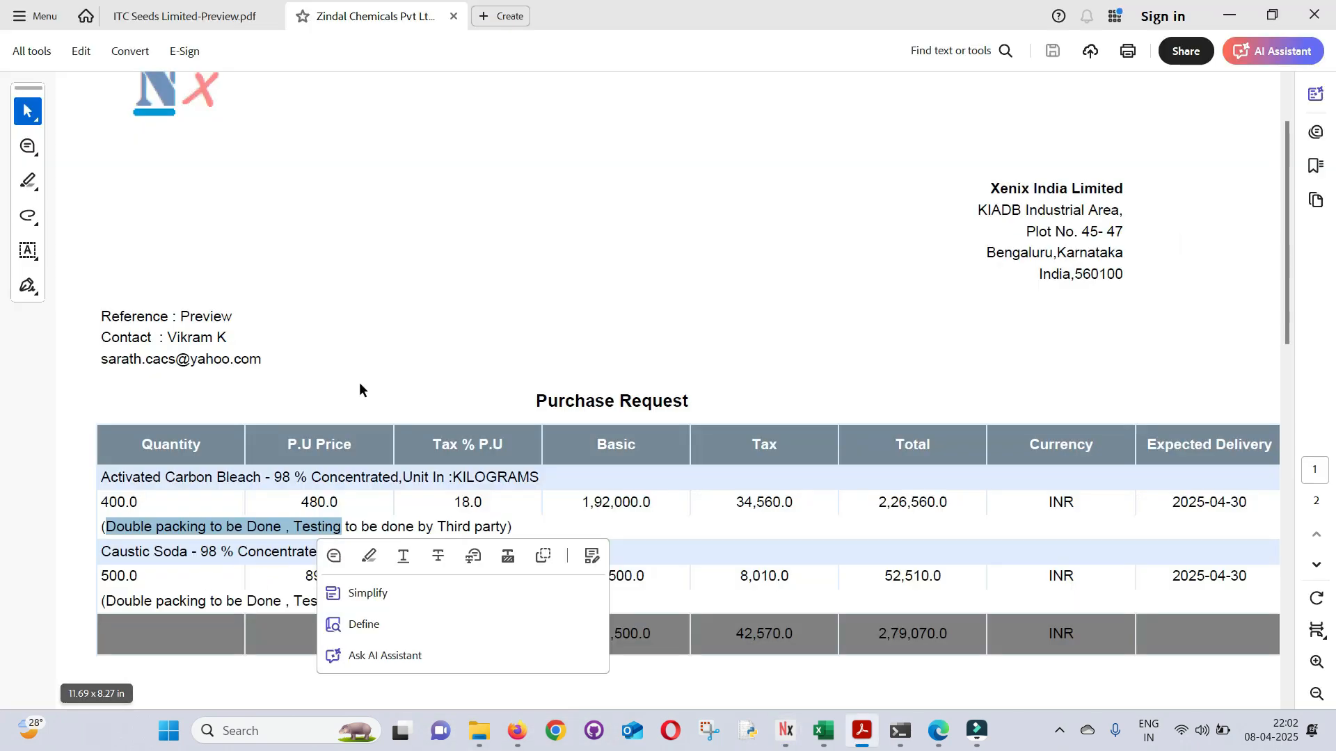
left_click(359, 390)
scroll(707, 626, "down", 1)
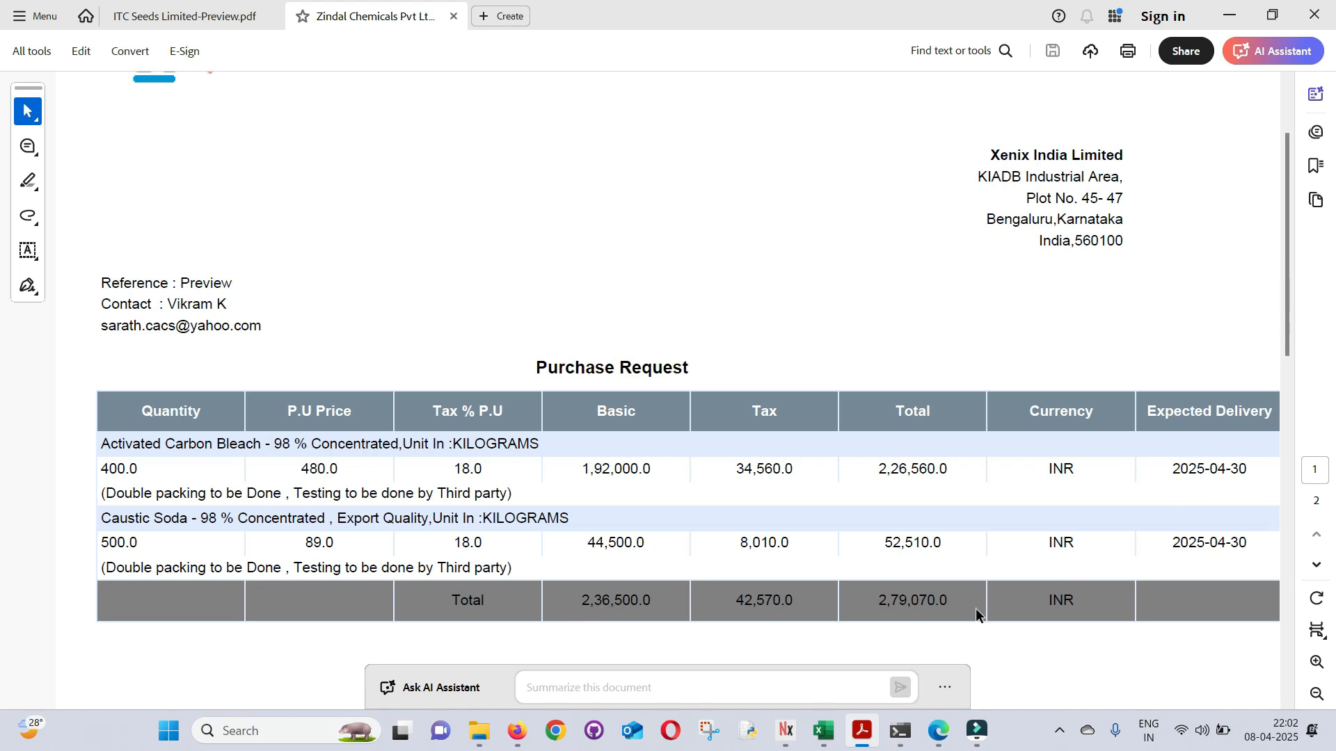
Upload Demo Quotation.pdf from the Demo2 folder as the purchase requisition's first attachment.
key("alt+Tab")
left_click_drag(438, 701, 98, 701)
left_click(219, 39)
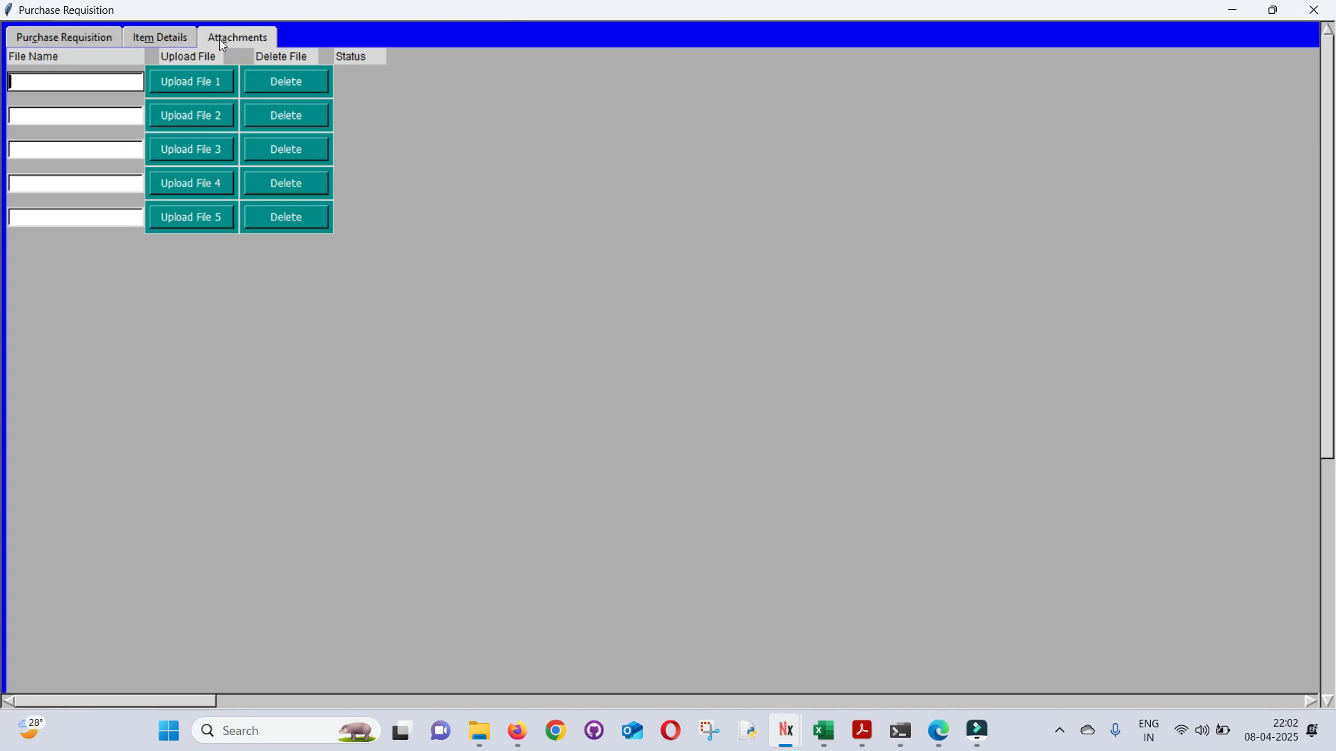
left_click(194, 84)
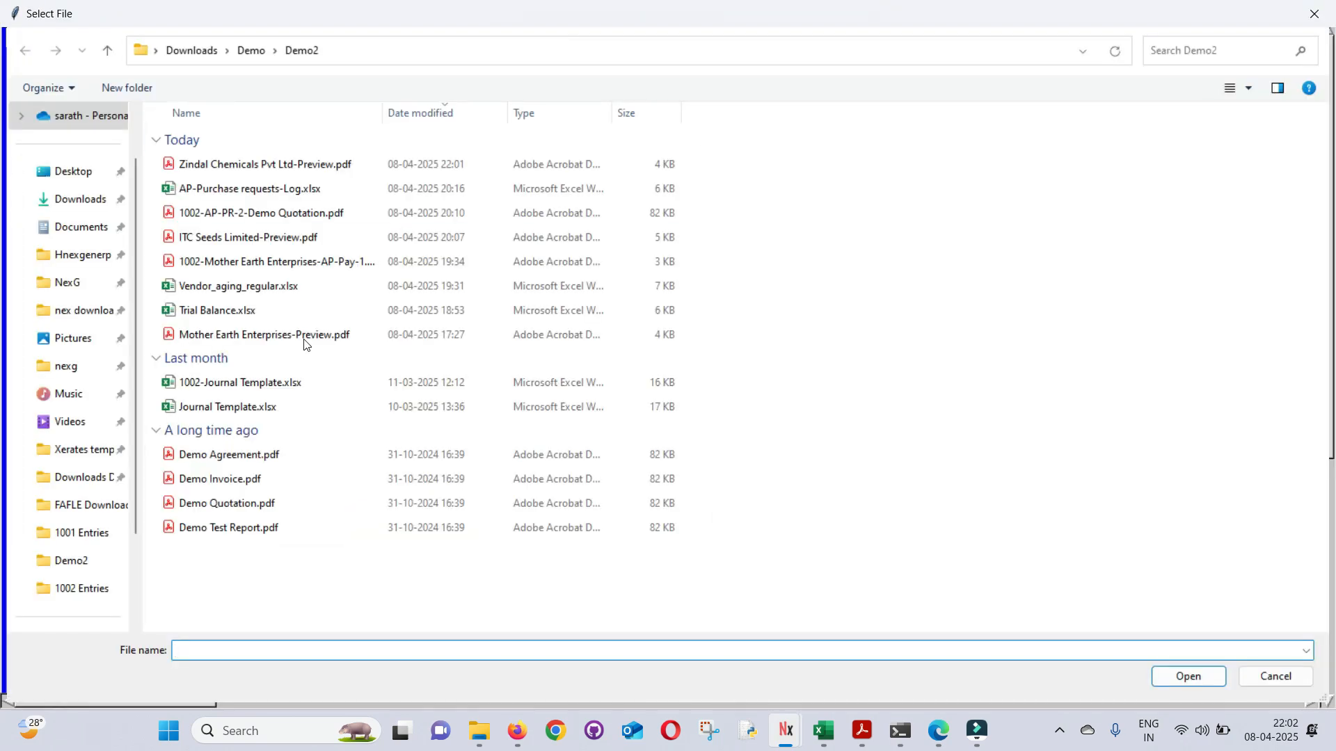
double_click(266, 504)
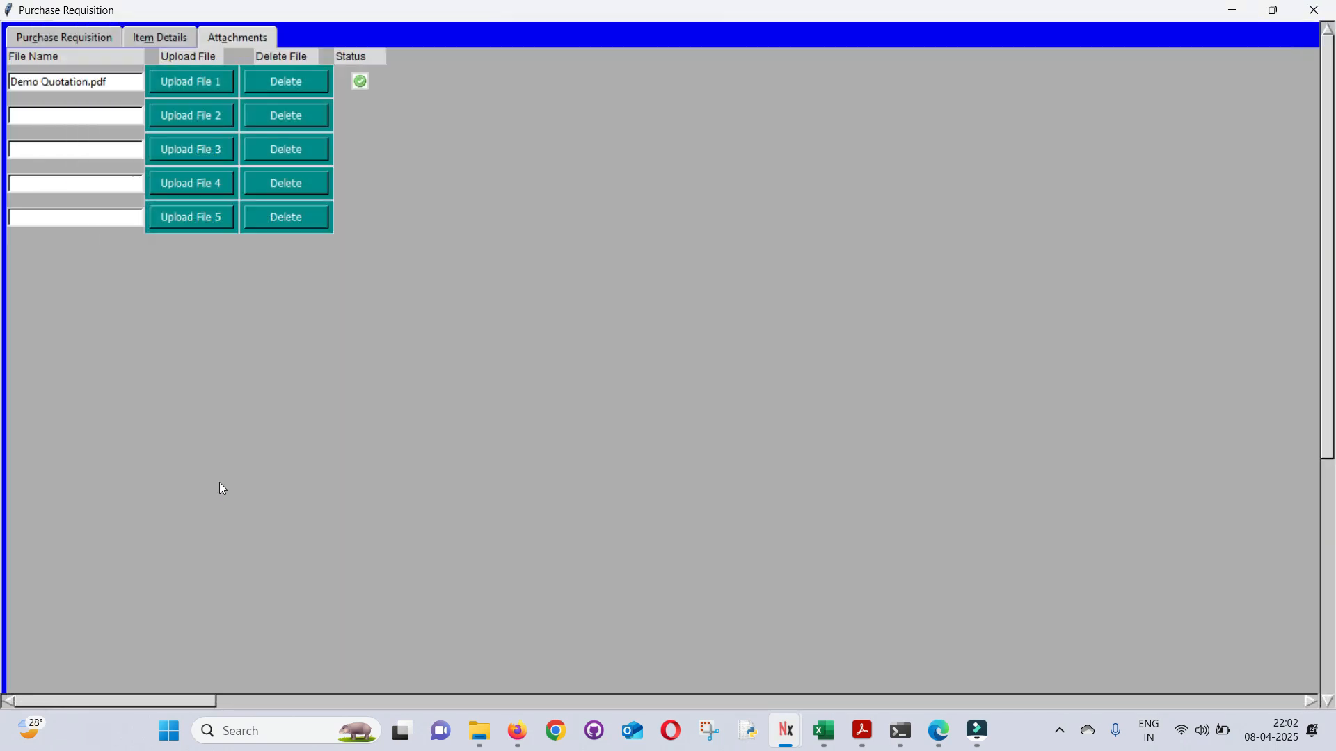
Recheck the attachment, raise the quotation request from the item details and acknowledge the message.
left_click(150, 39)
left_click(216, 39)
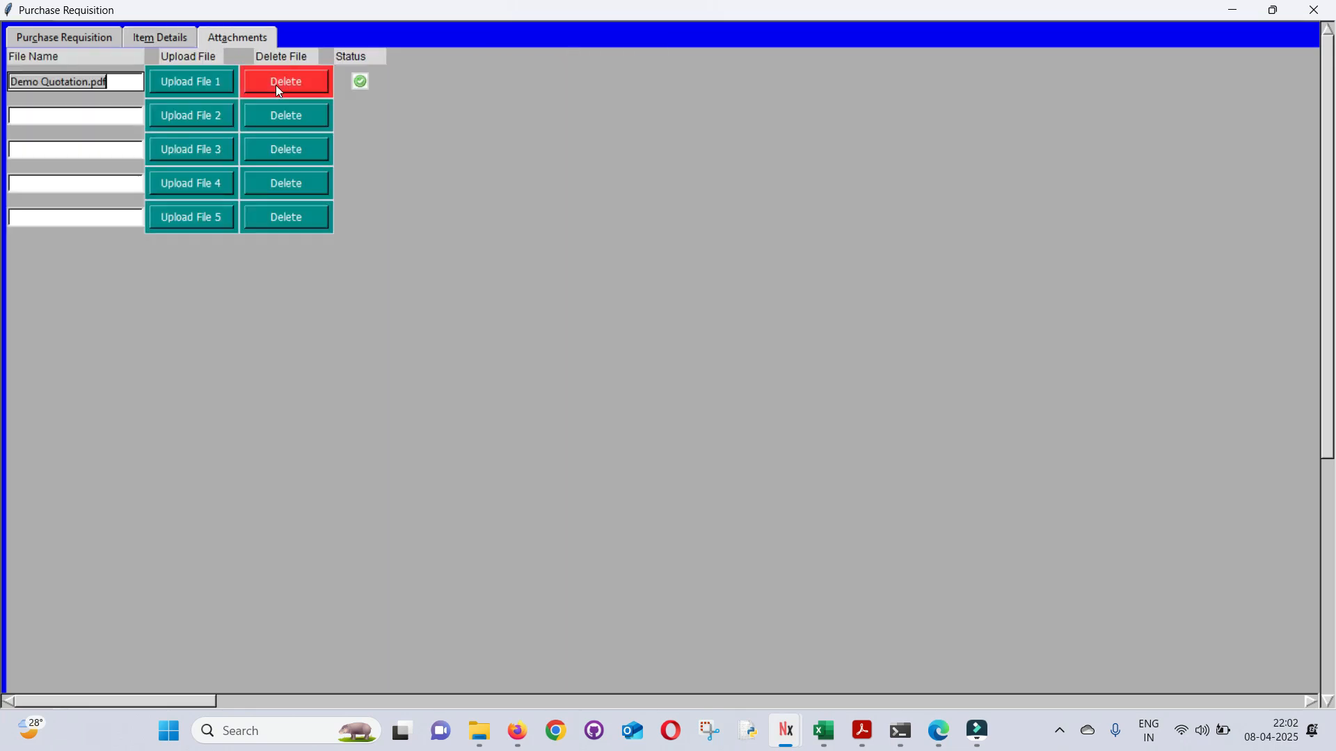
left_click(139, 39)
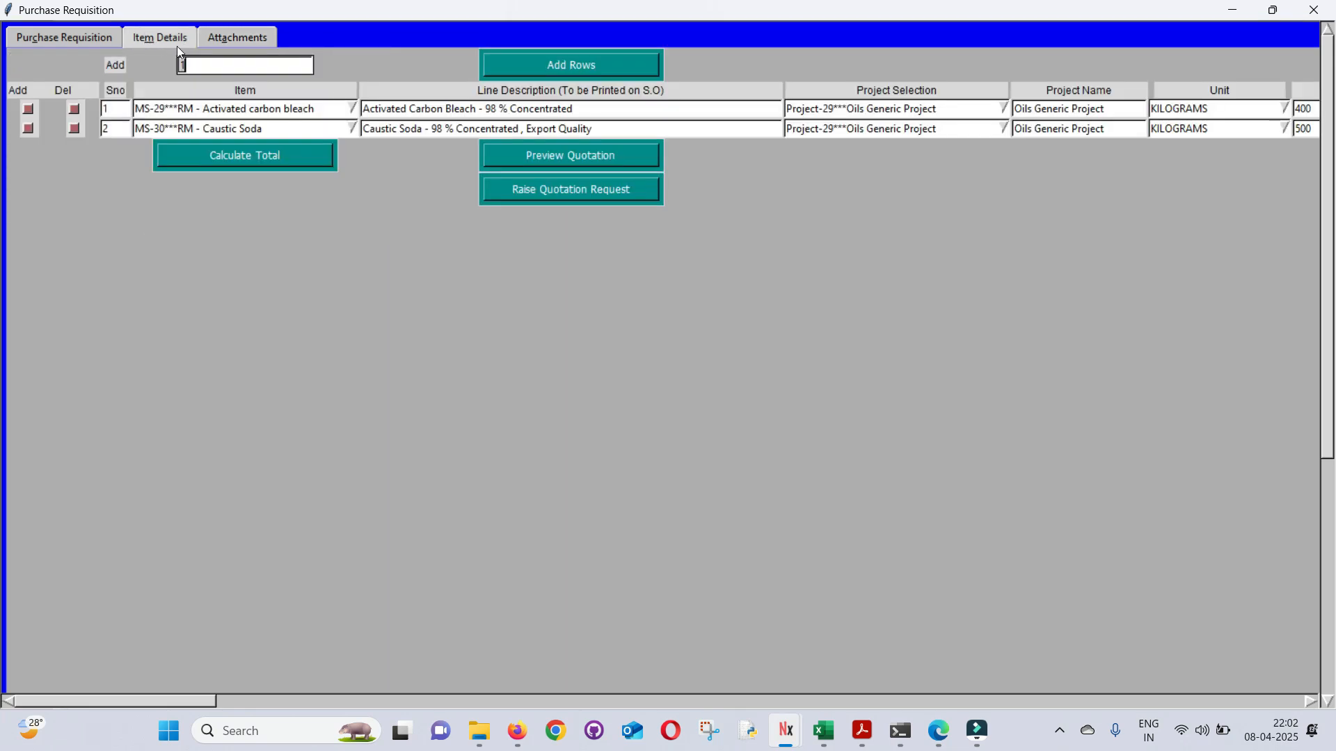
left_click(537, 201)
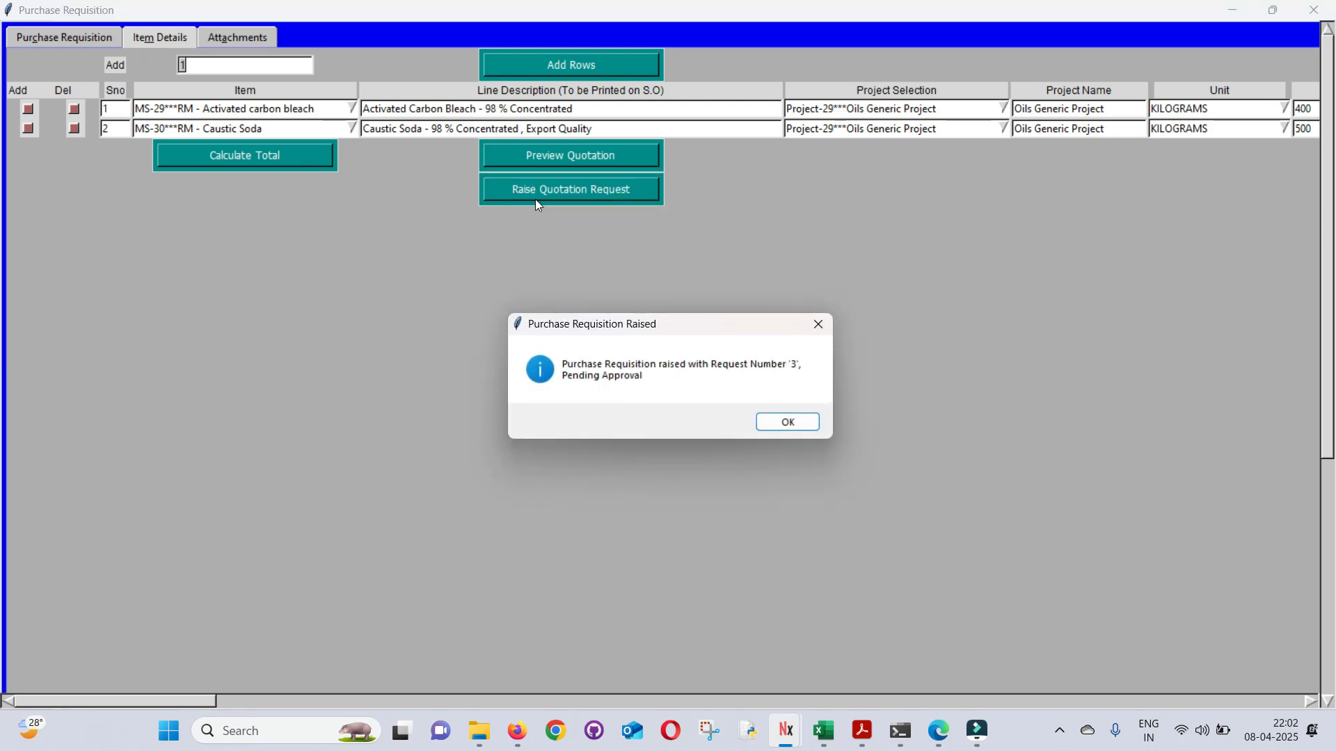
key("Return")
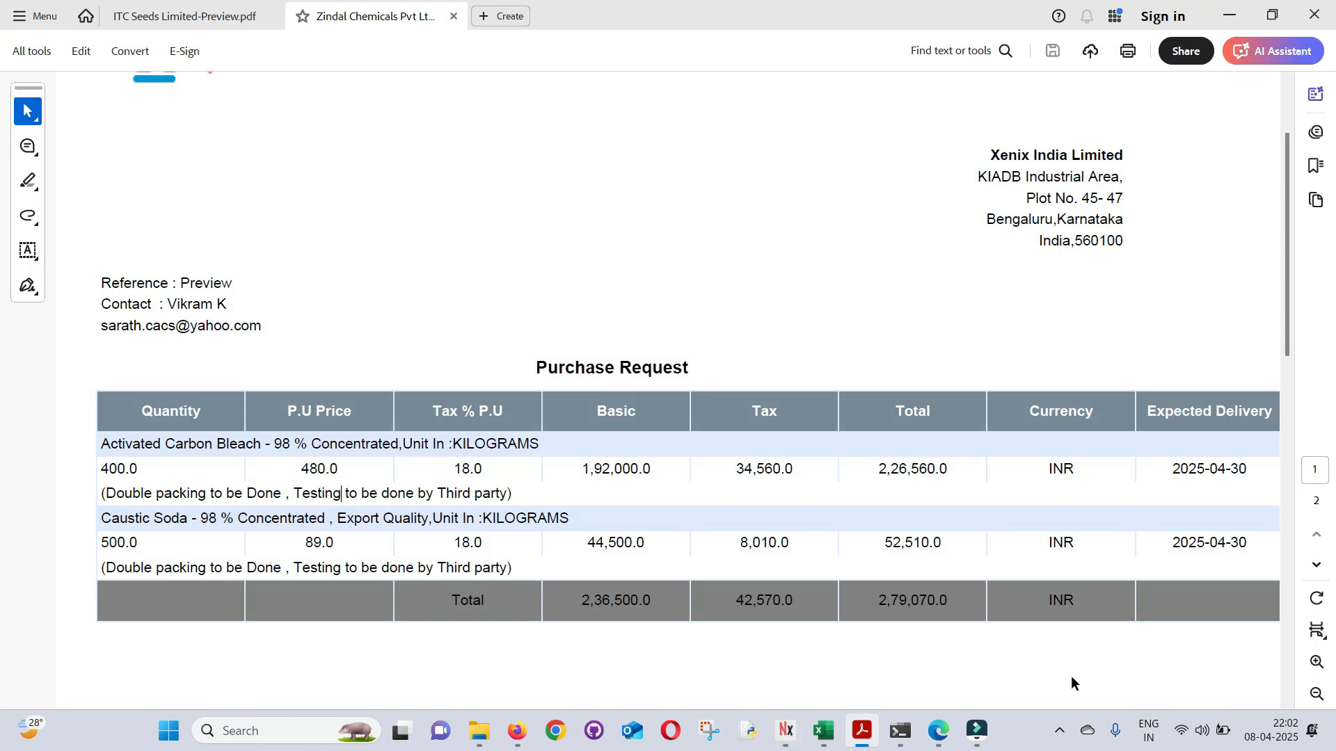
Switch to the My Purchase Requisition window, view the requests awaiting own approval, and close that list.
mouse_move(786, 730)
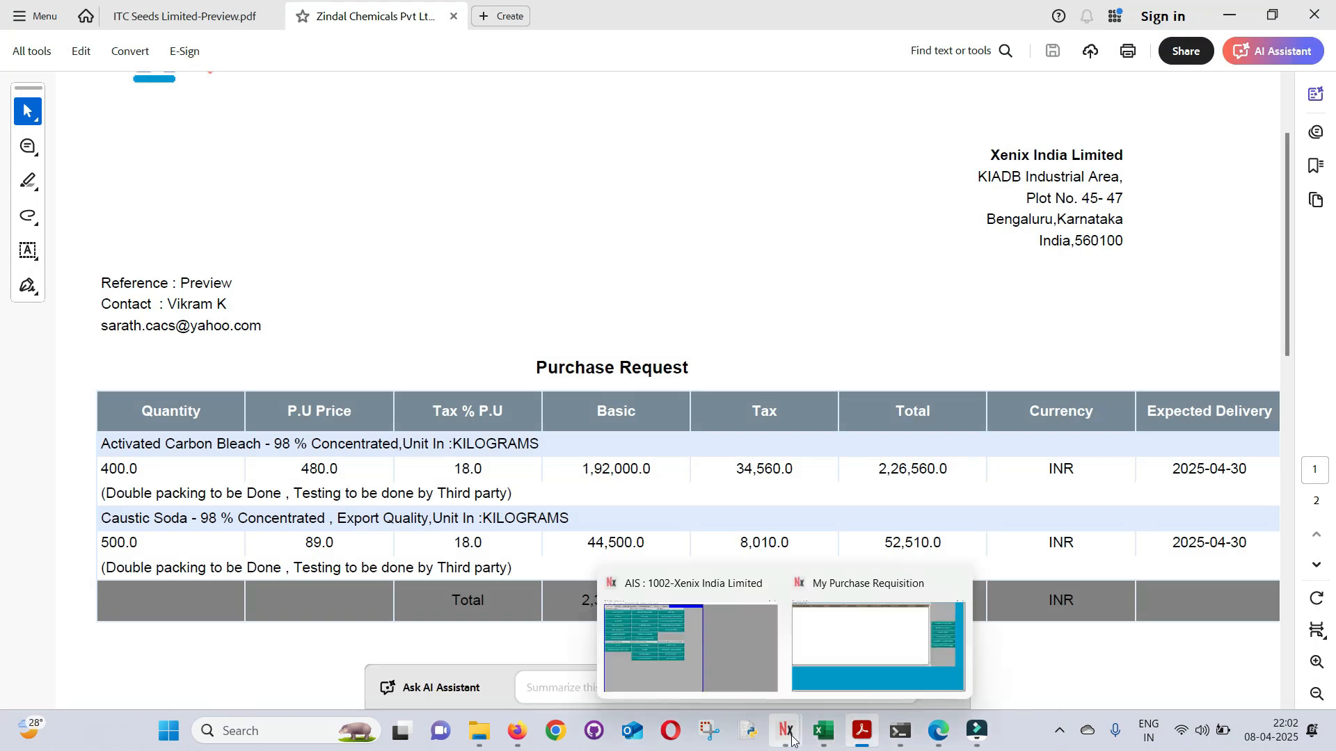
left_click(845, 666)
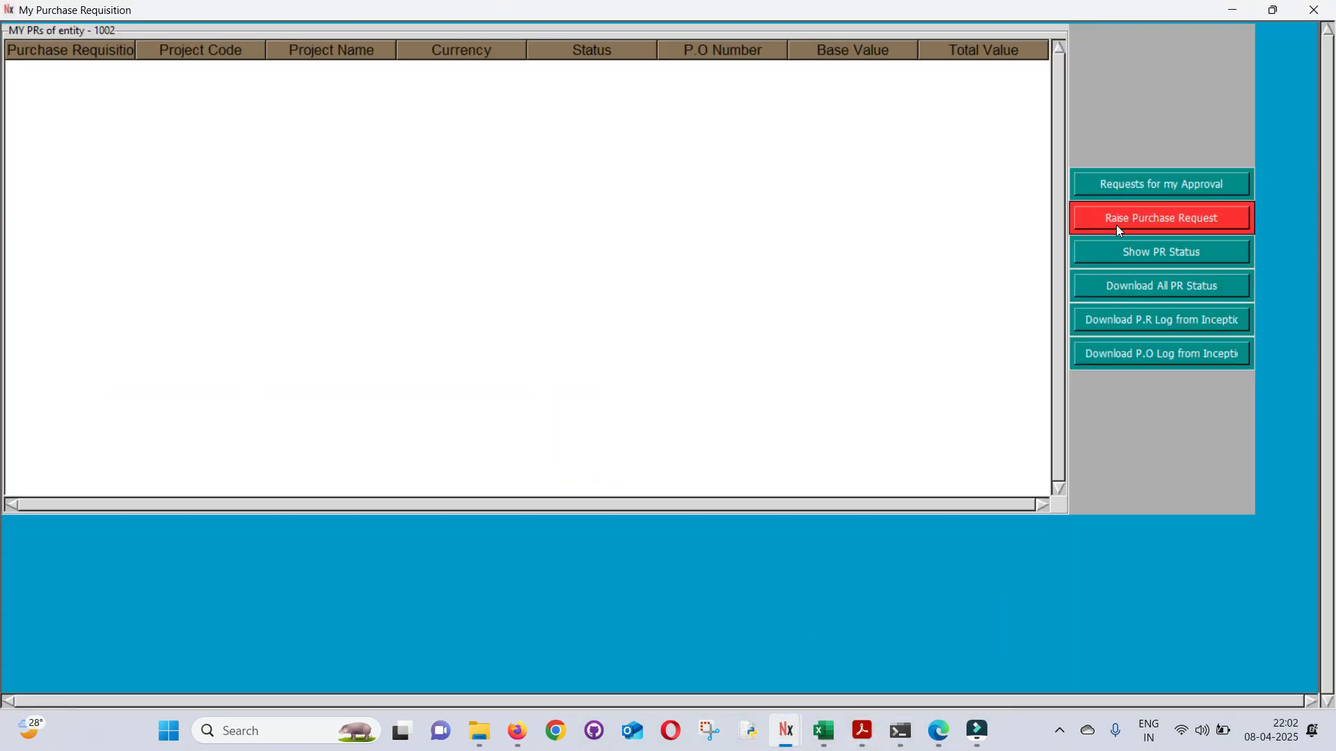
left_click(1117, 187)
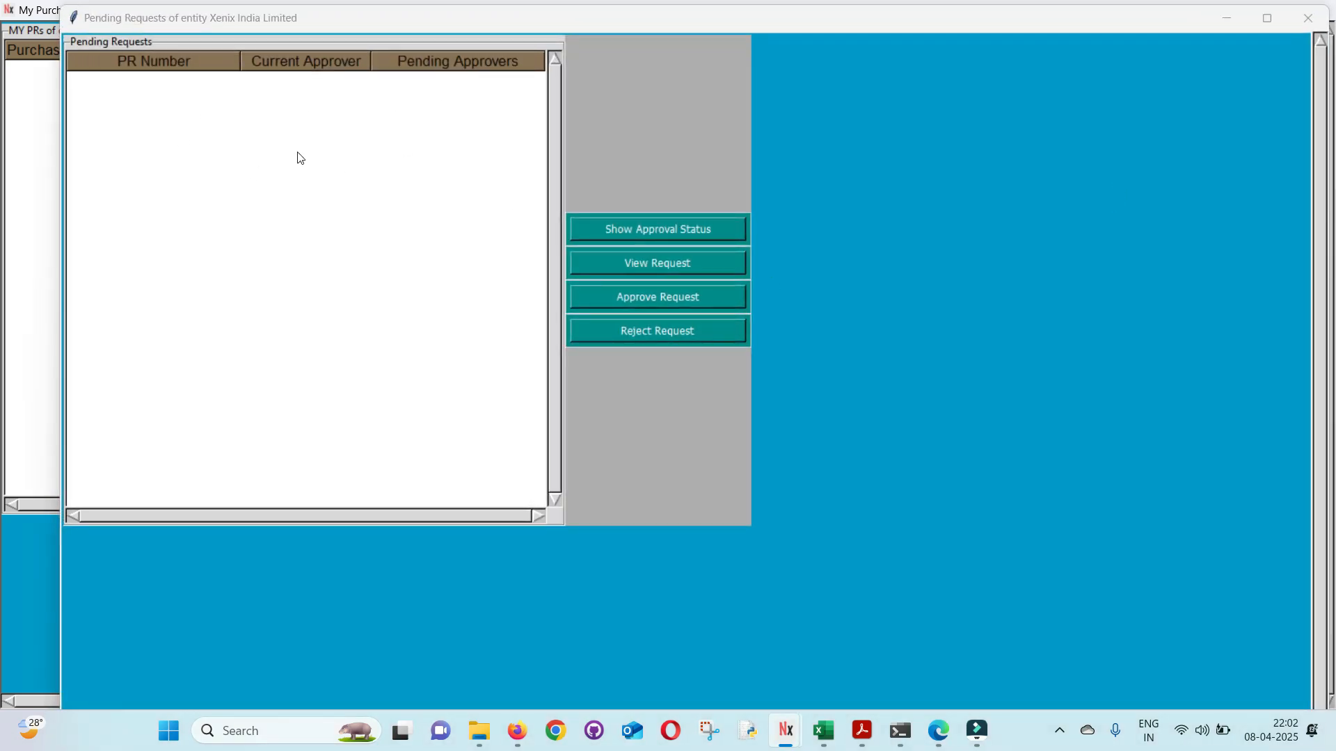
left_click(1308, 19)
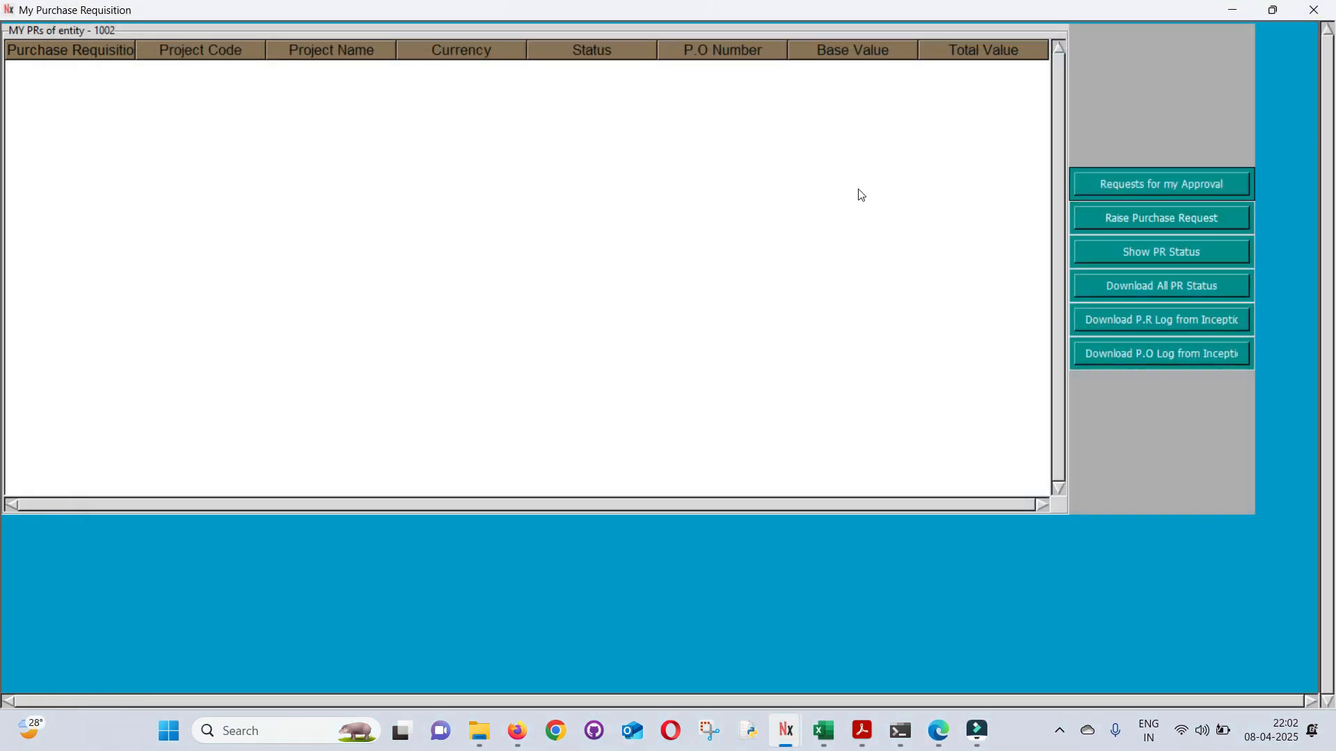
List the purchase requisitions raised on 08-04-2025, view the pending requisition's approver status, and close the status window.
left_click(1109, 253)
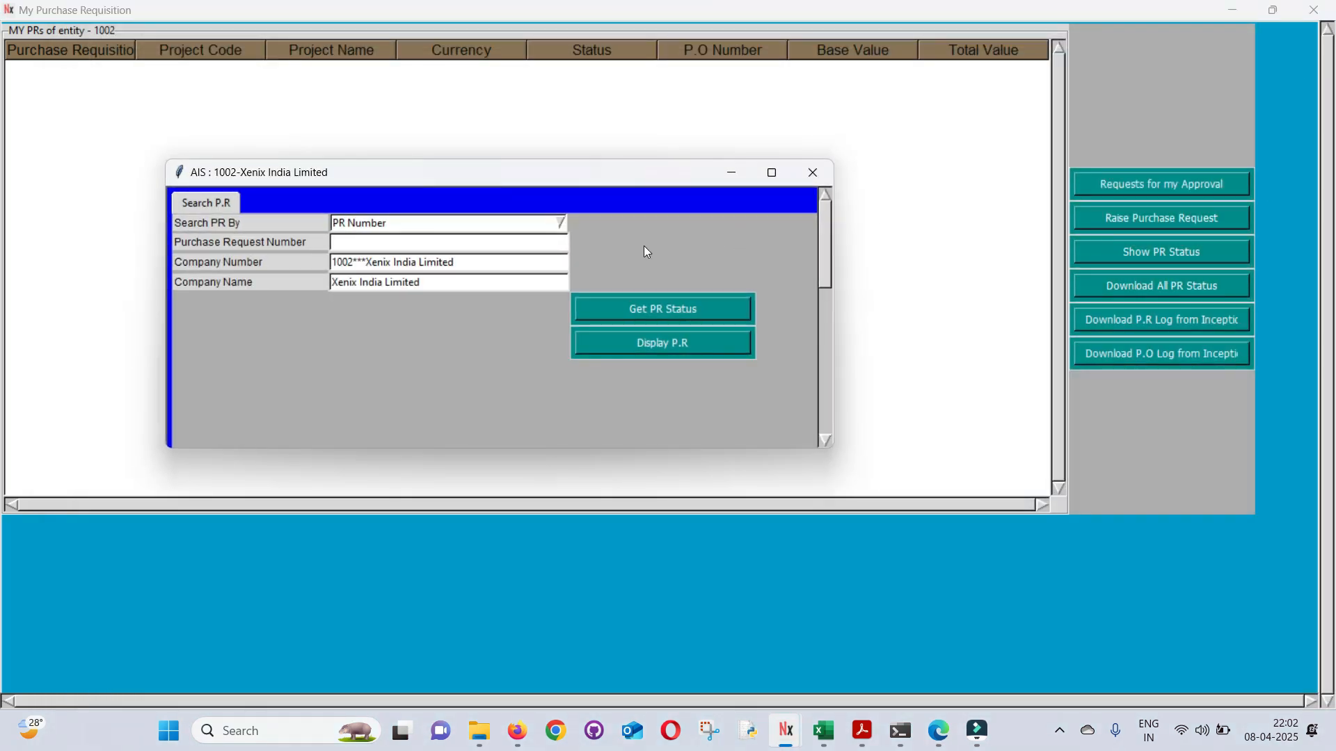
left_click(560, 223)
left_click(462, 270)
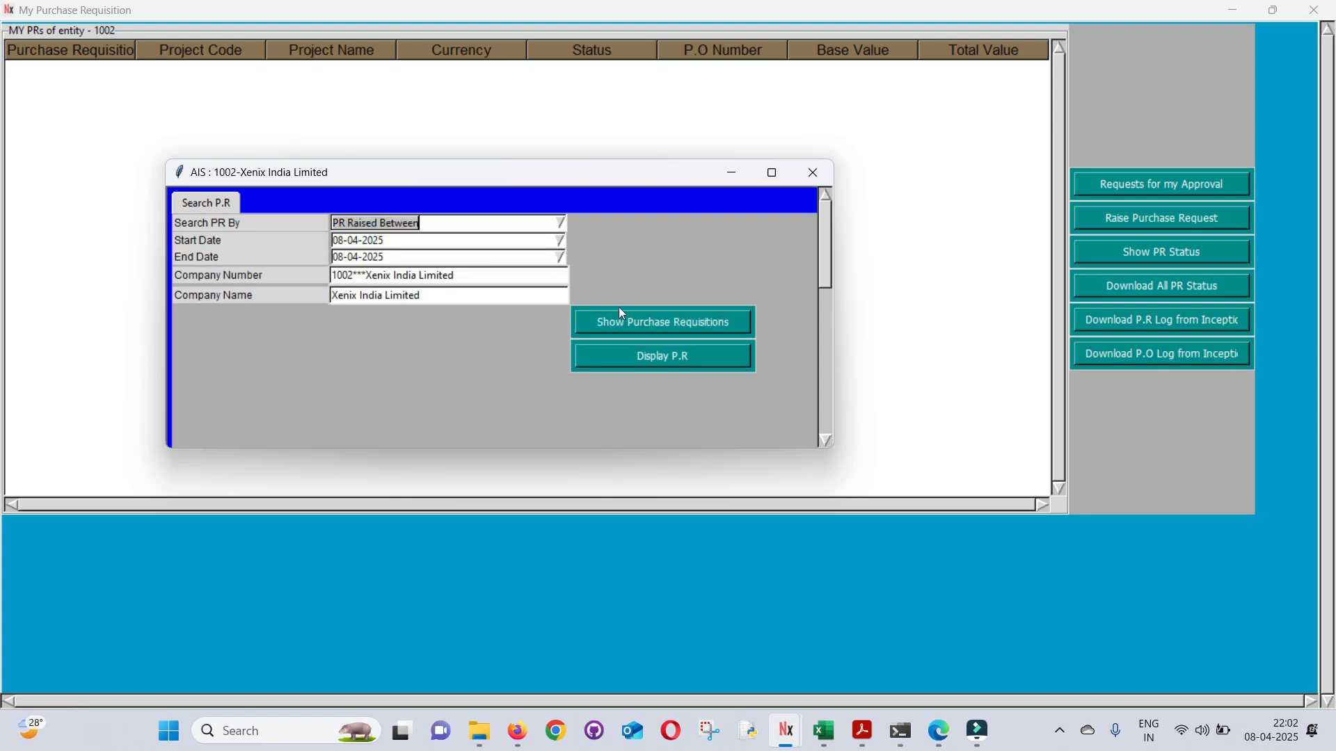
left_click(652, 330)
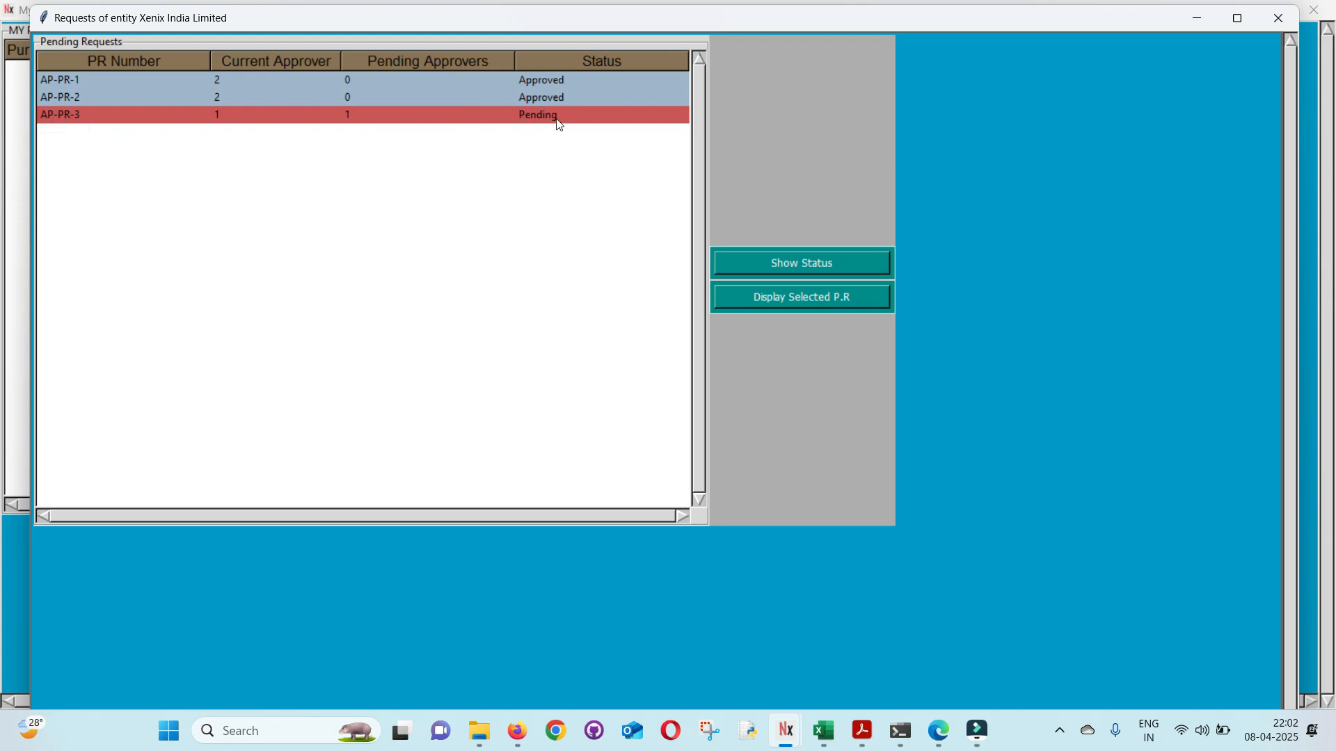
left_click(803, 263)
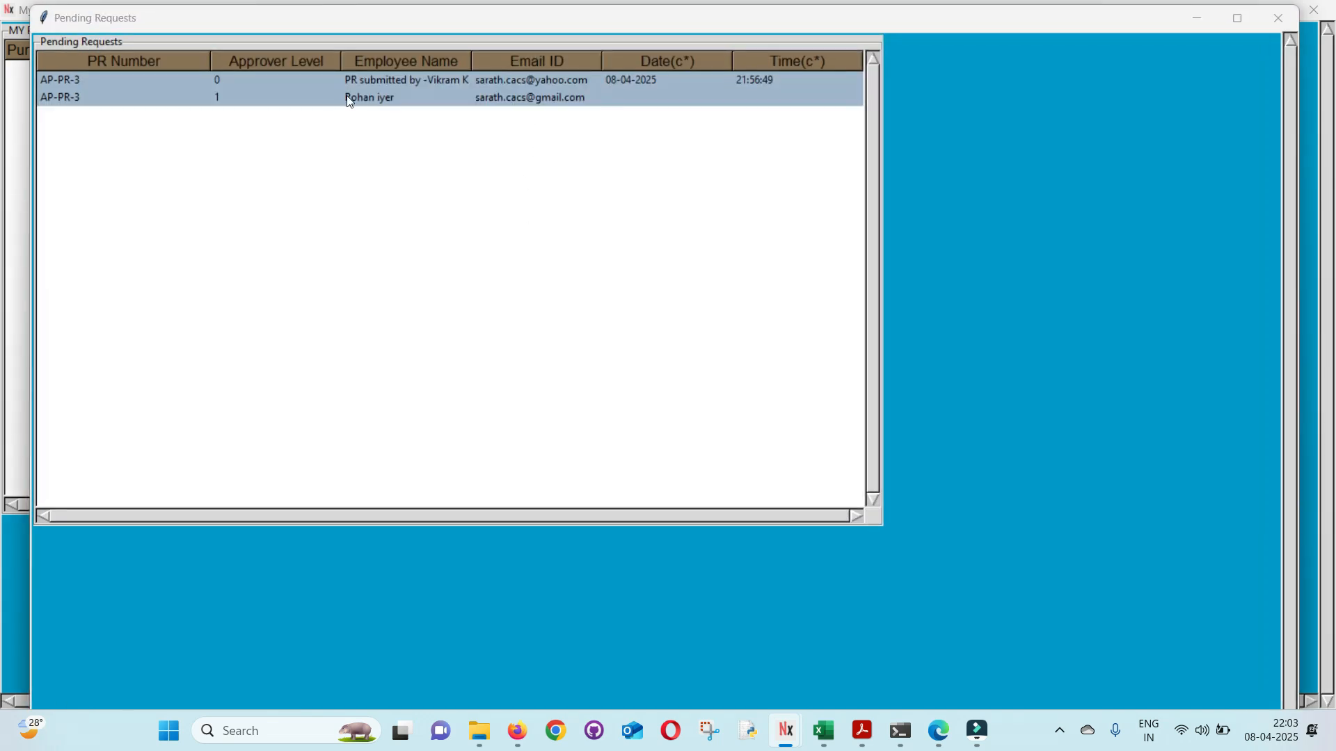
left_click(1277, 18)
Display the pending requisition full-screen, look through its request, item and further details, and close it.
left_click(857, 298)
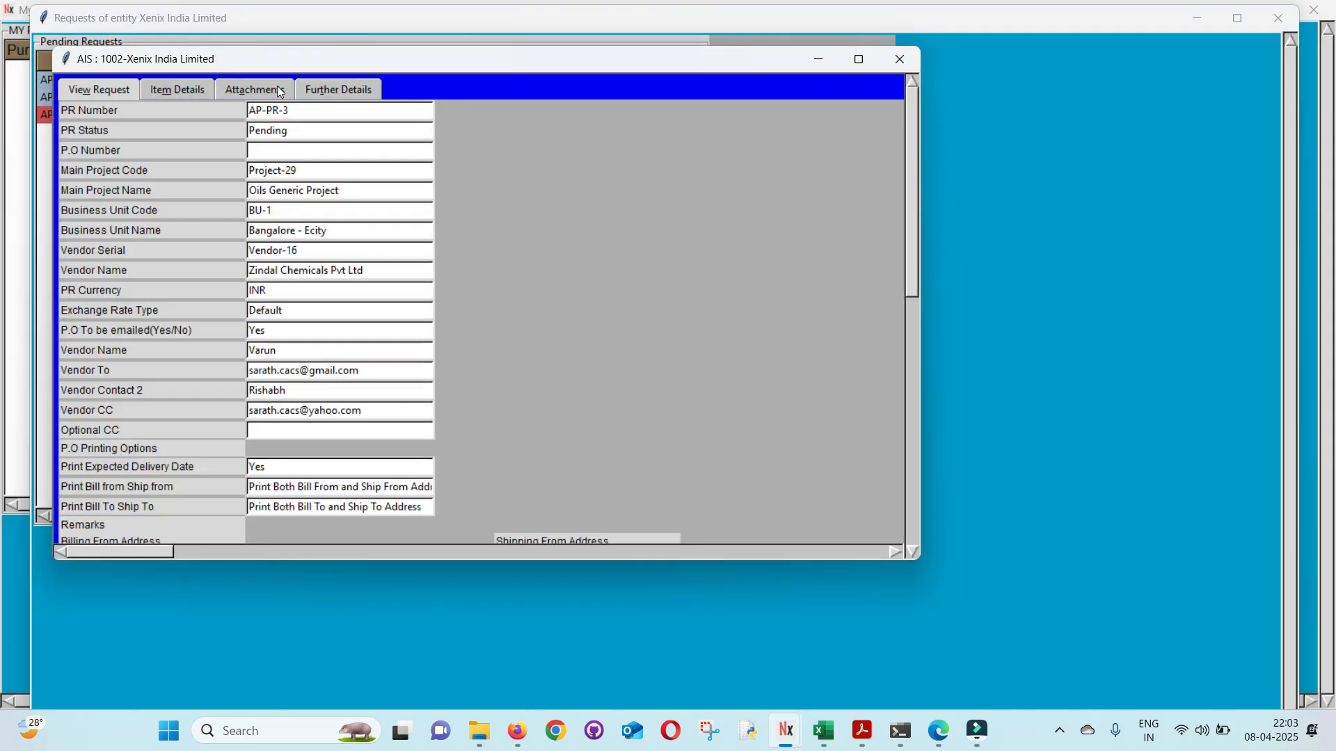
left_click(859, 61)
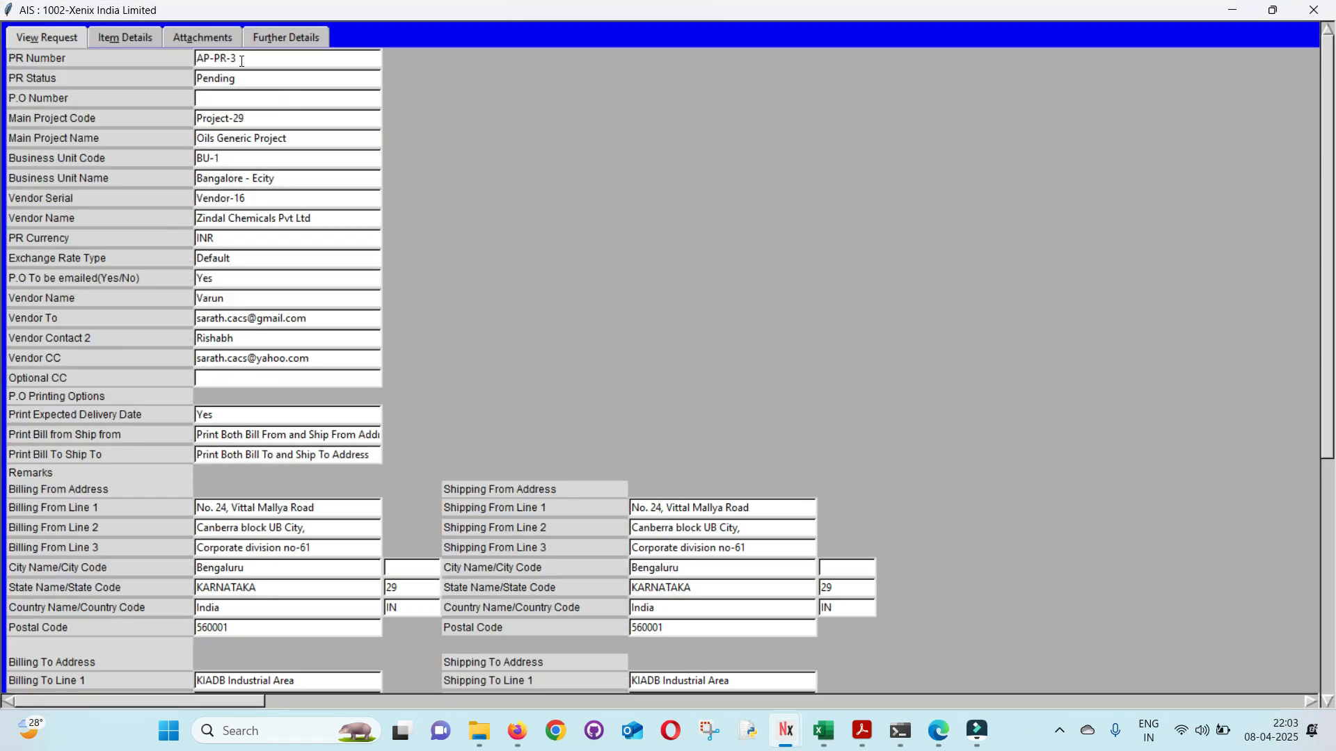
left_click(123, 41)
left_click(274, 36)
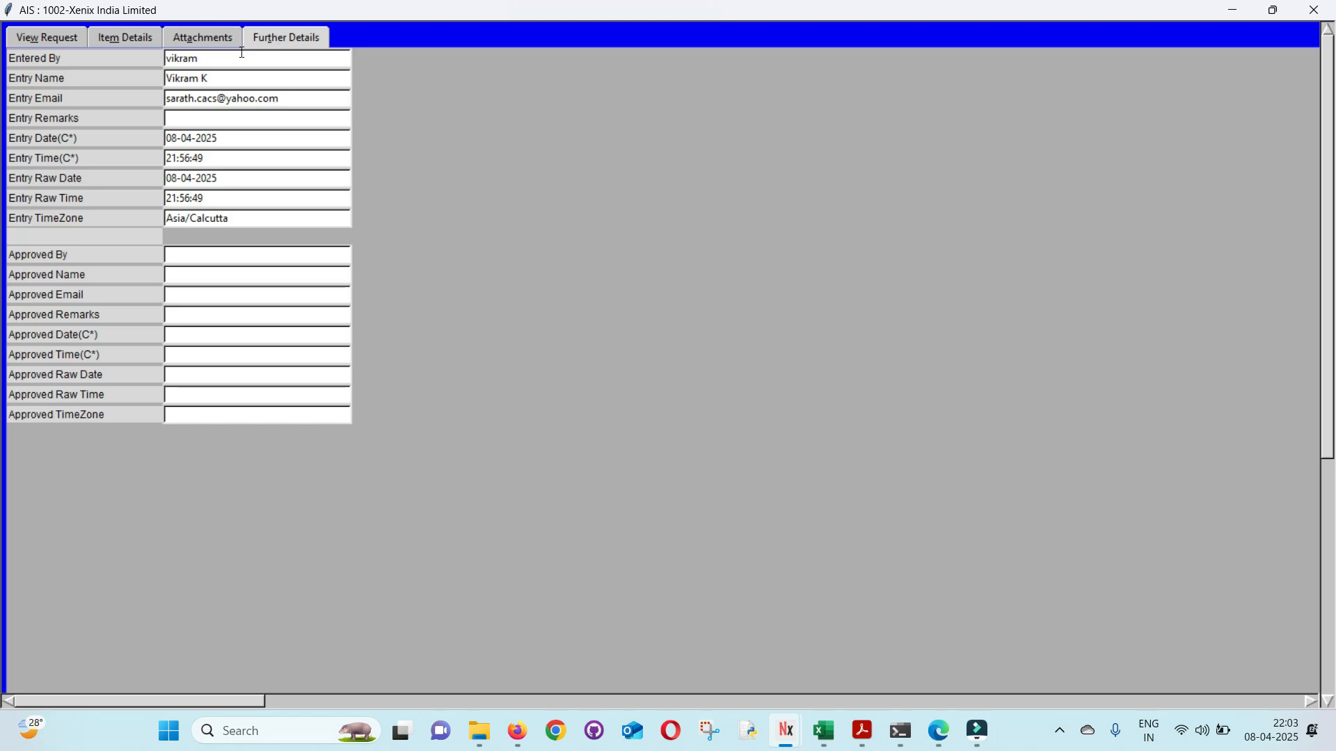
left_click(55, 41)
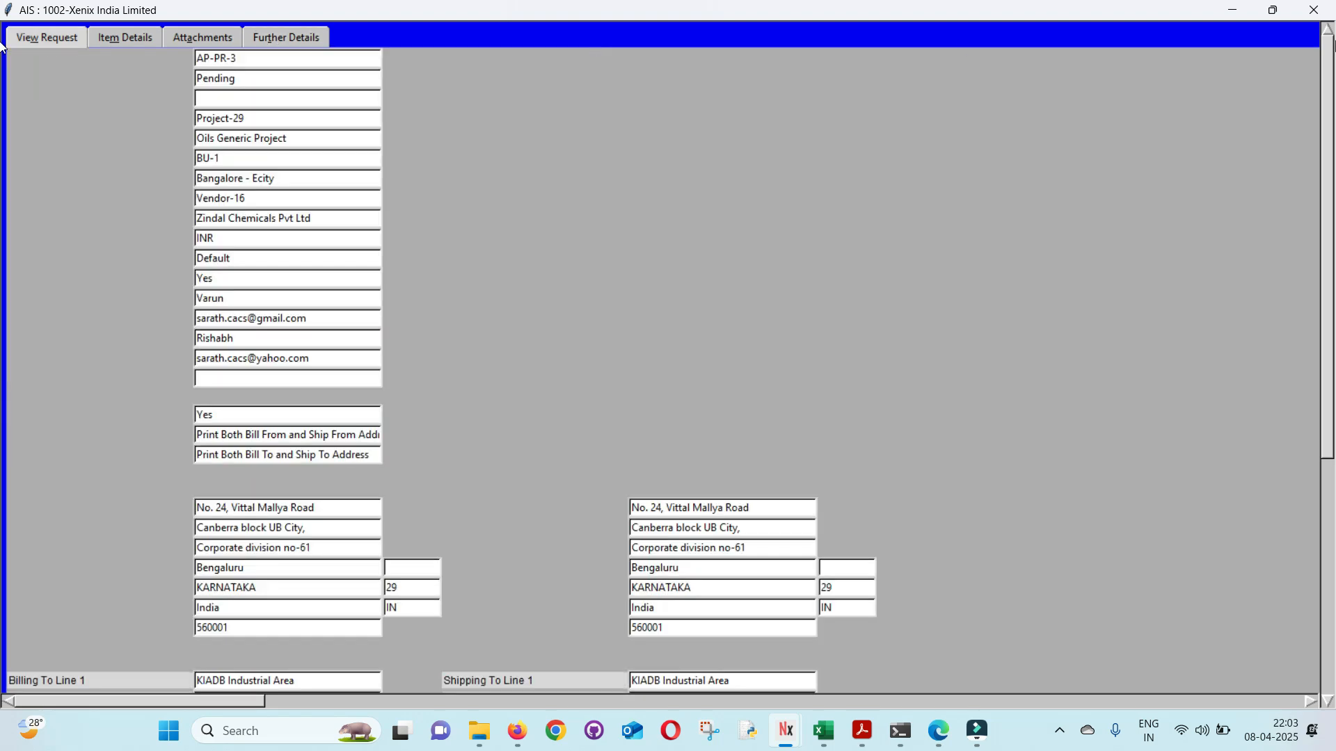
left_click(1313, 10)
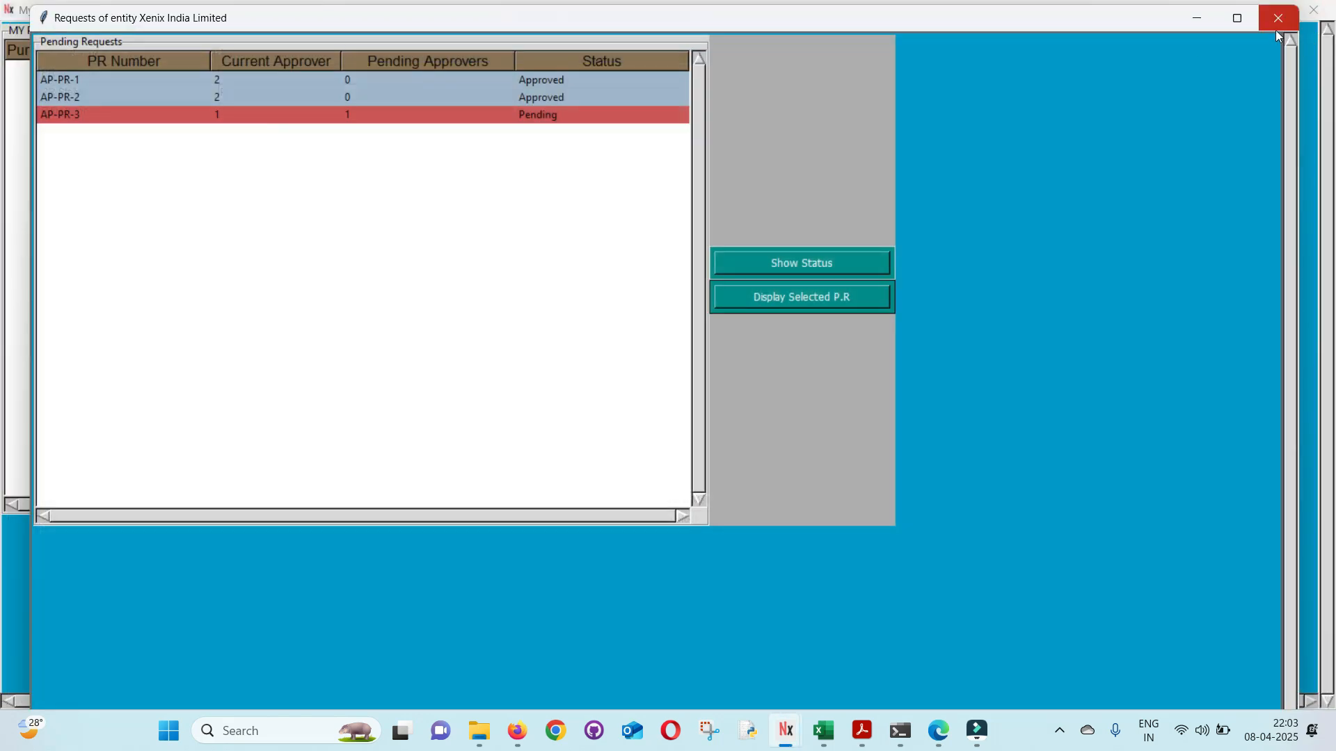
Recheck the pending requisition's approver status, then close the status, requisition list, search and My Purchase Requisition windows.
left_click(770, 262)
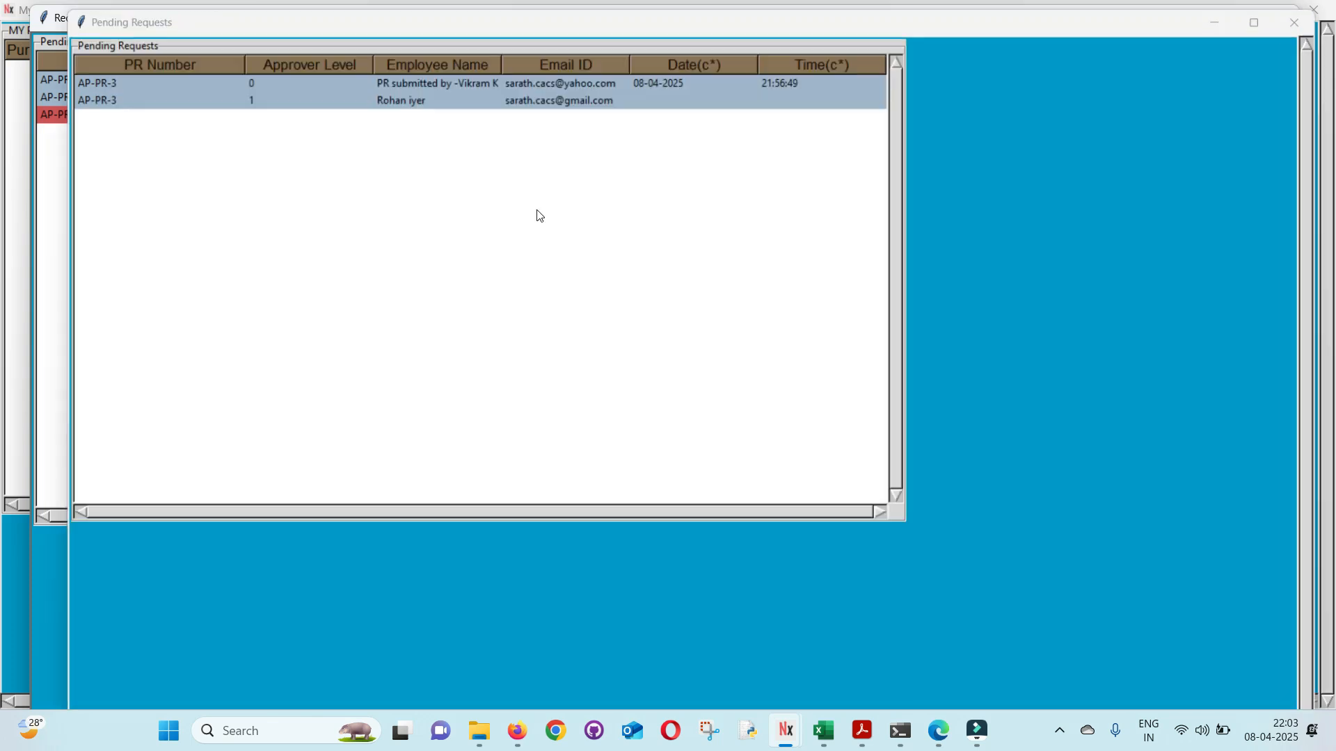
left_click(1307, 17)
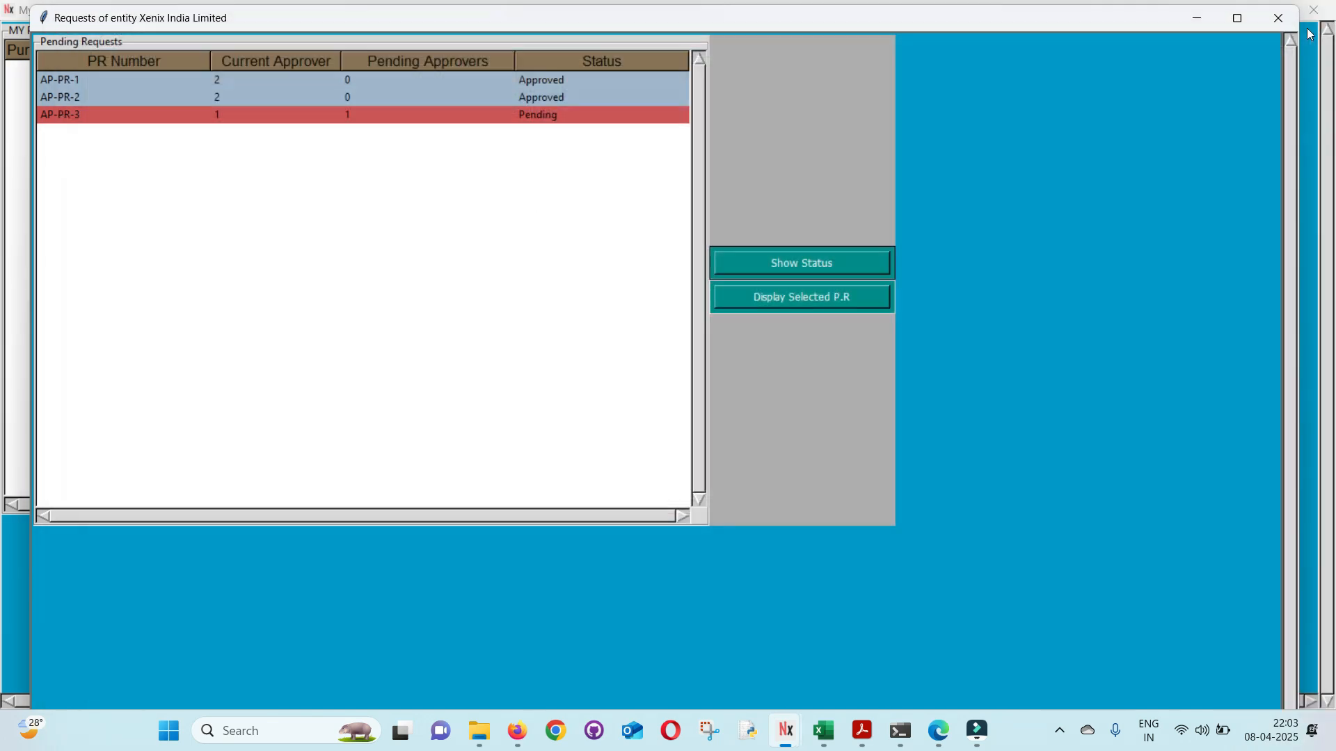
left_click(1312, 11)
left_click(823, 173)
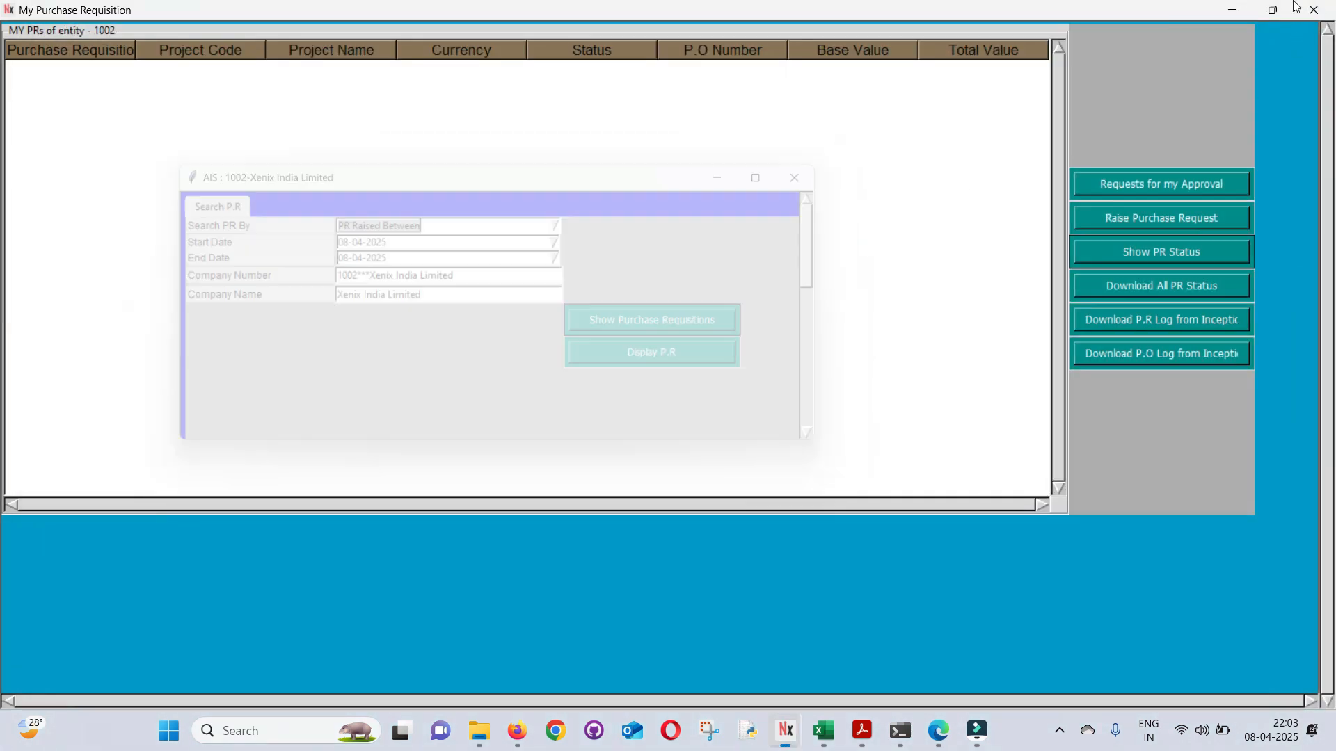
left_click(1321, 13)
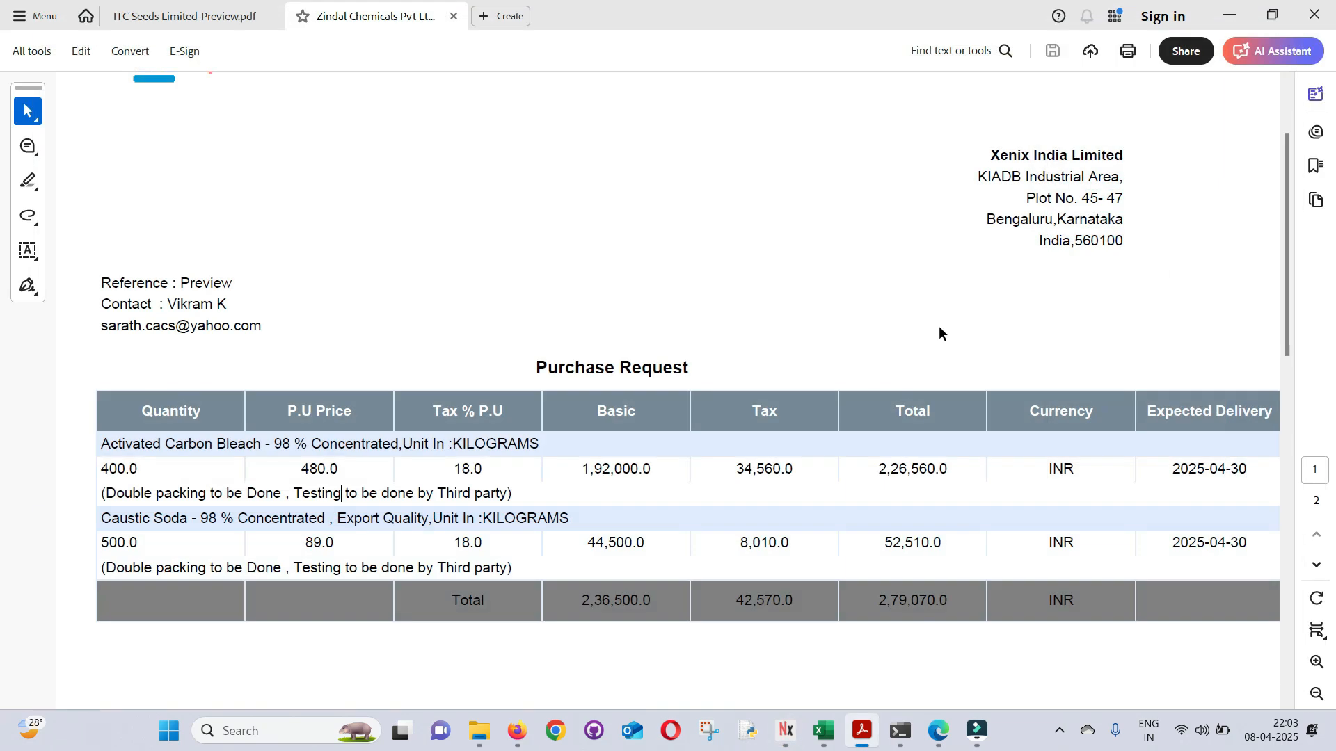
Return to the AIS main window, log off the requester's session, and close the unneeded IDLE Shell window.
mouse_move(772, 743)
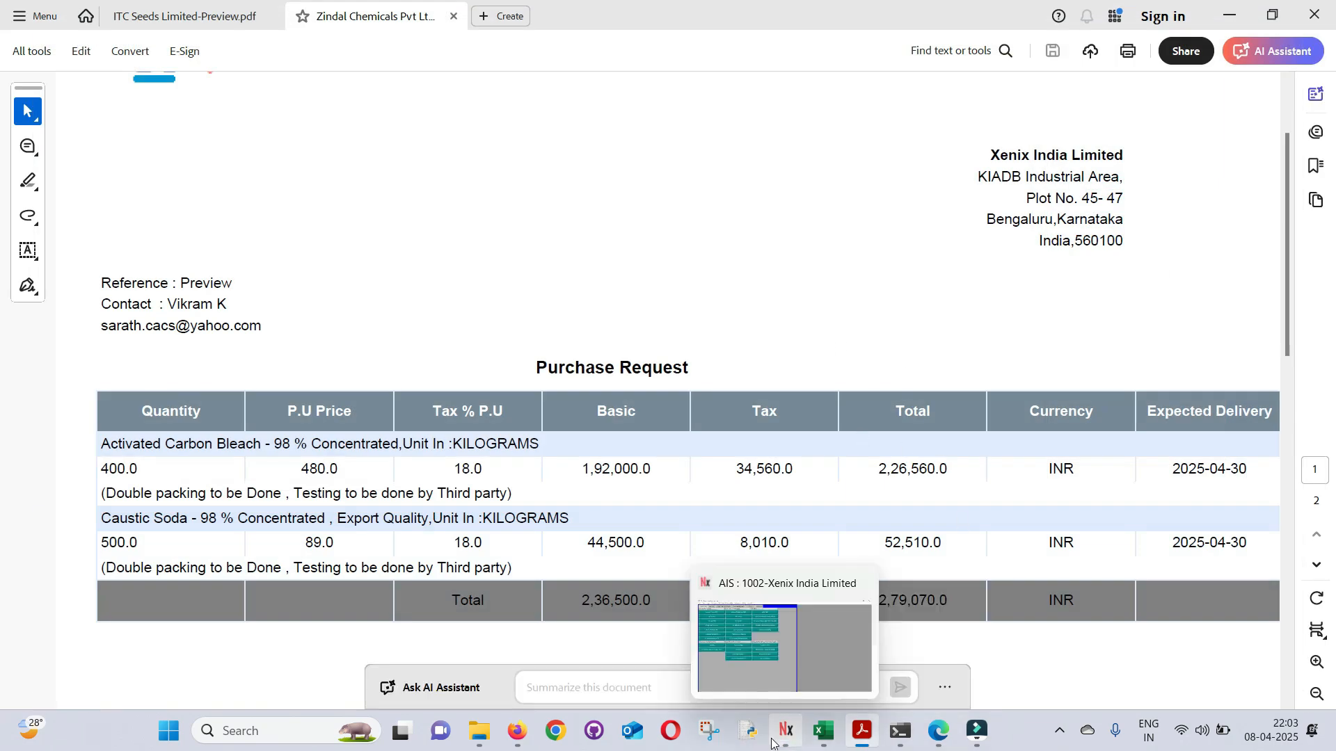
left_click(795, 713)
left_click(407, 32)
left_click(406, 53)
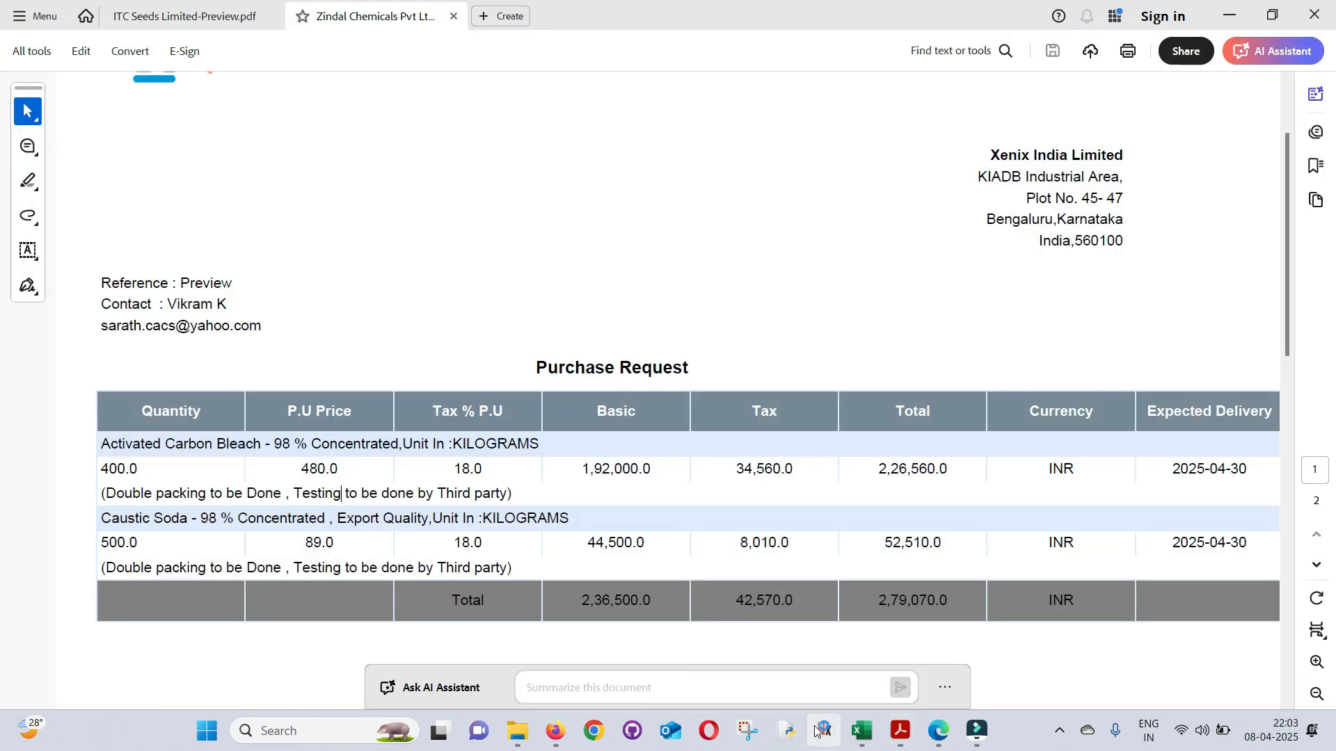
left_click(788, 732)
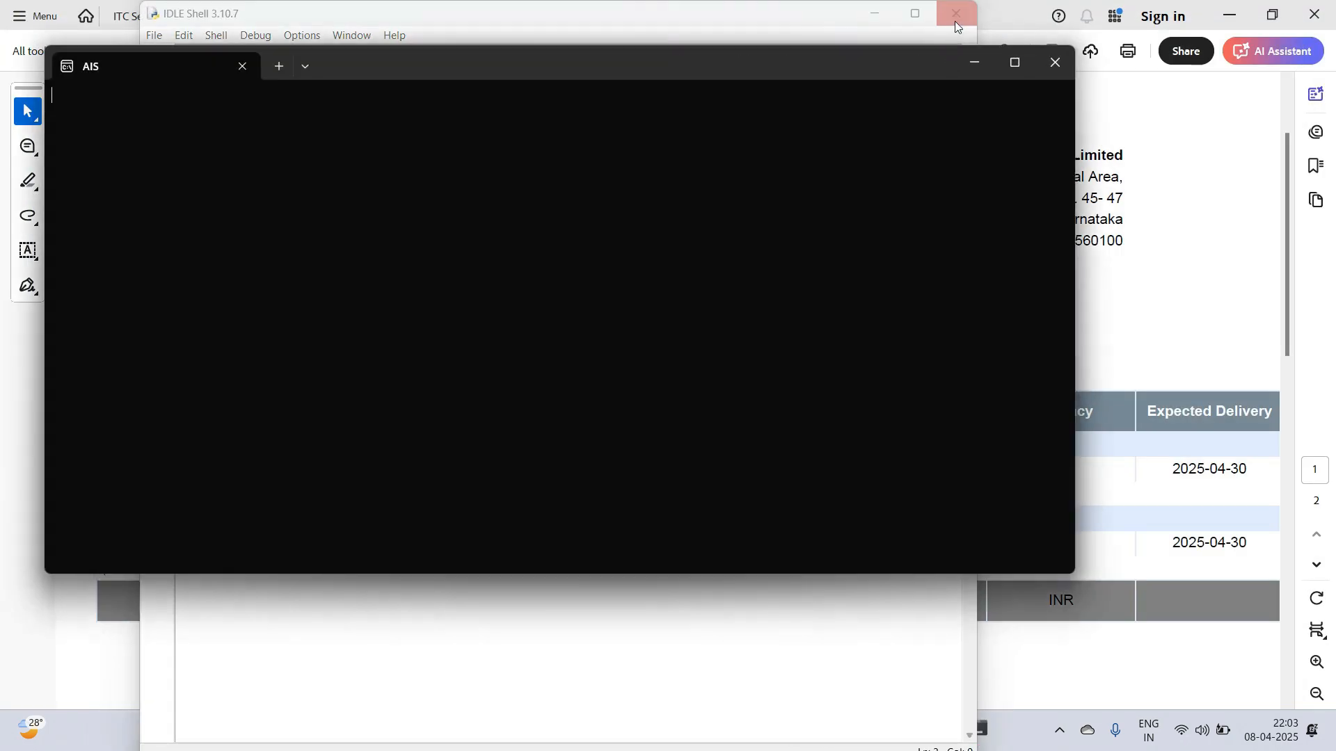
left_click(956, 14)
mouse_move(795, 736)
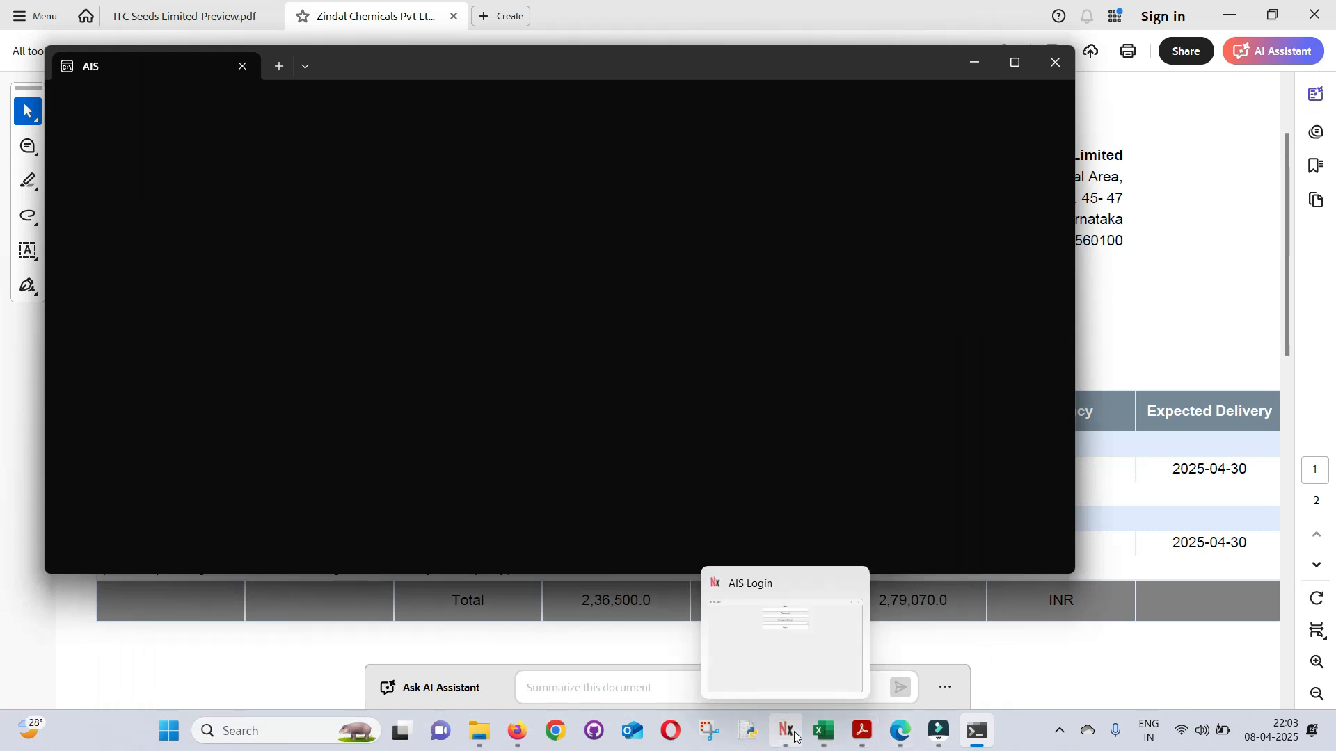
Log in to AIS with the approver's user name and password for company 1002-Xenix India Limited.
left_click(790, 687)
left_click(443, 139)
type("rohan")
key("Tab")
type("******")
key("Tab")
key("Down")
key("Down")
key("Down")
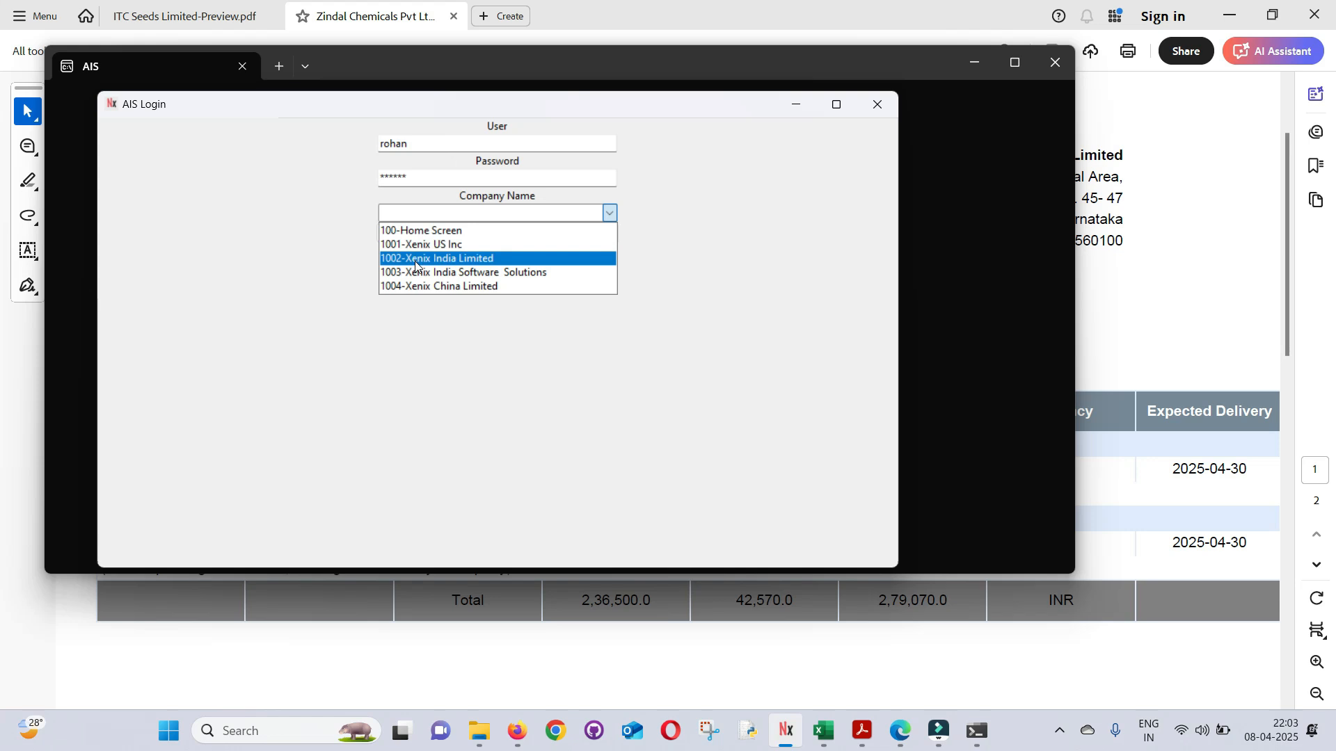
left_click(438, 260)
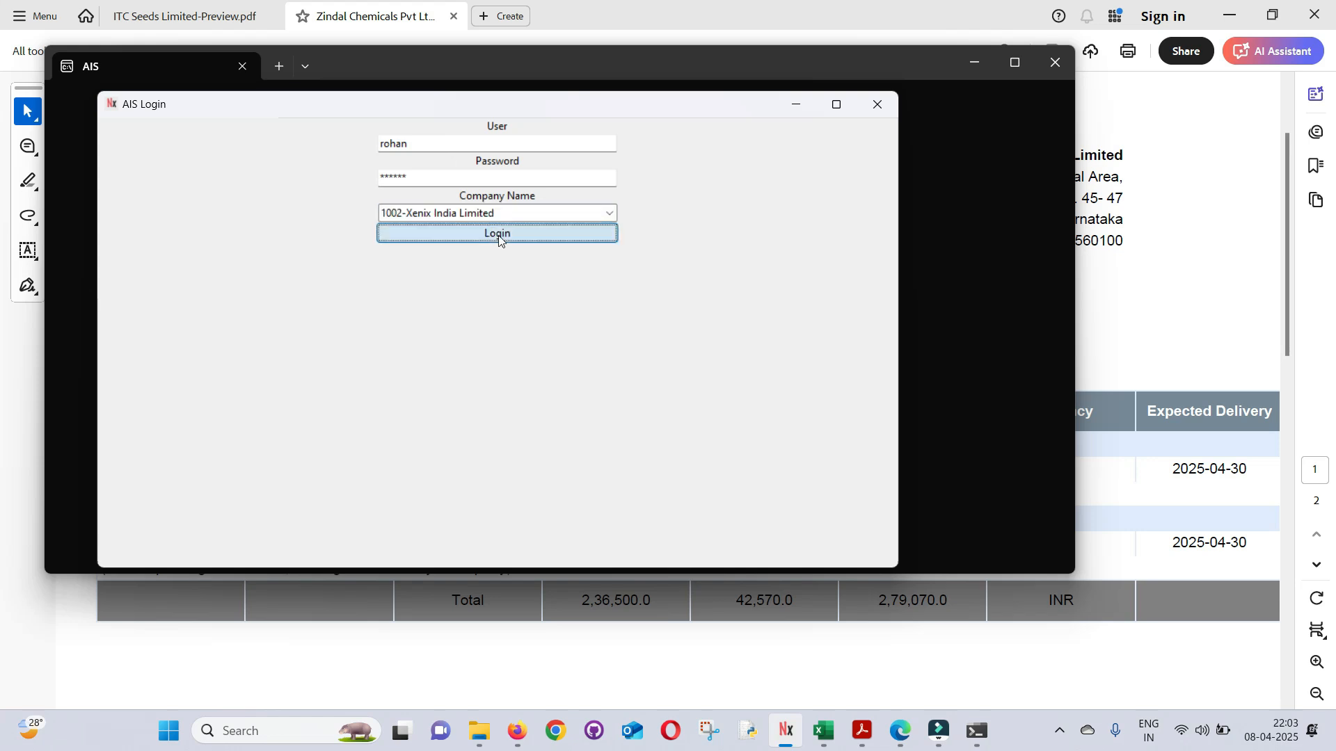
left_click(498, 233)
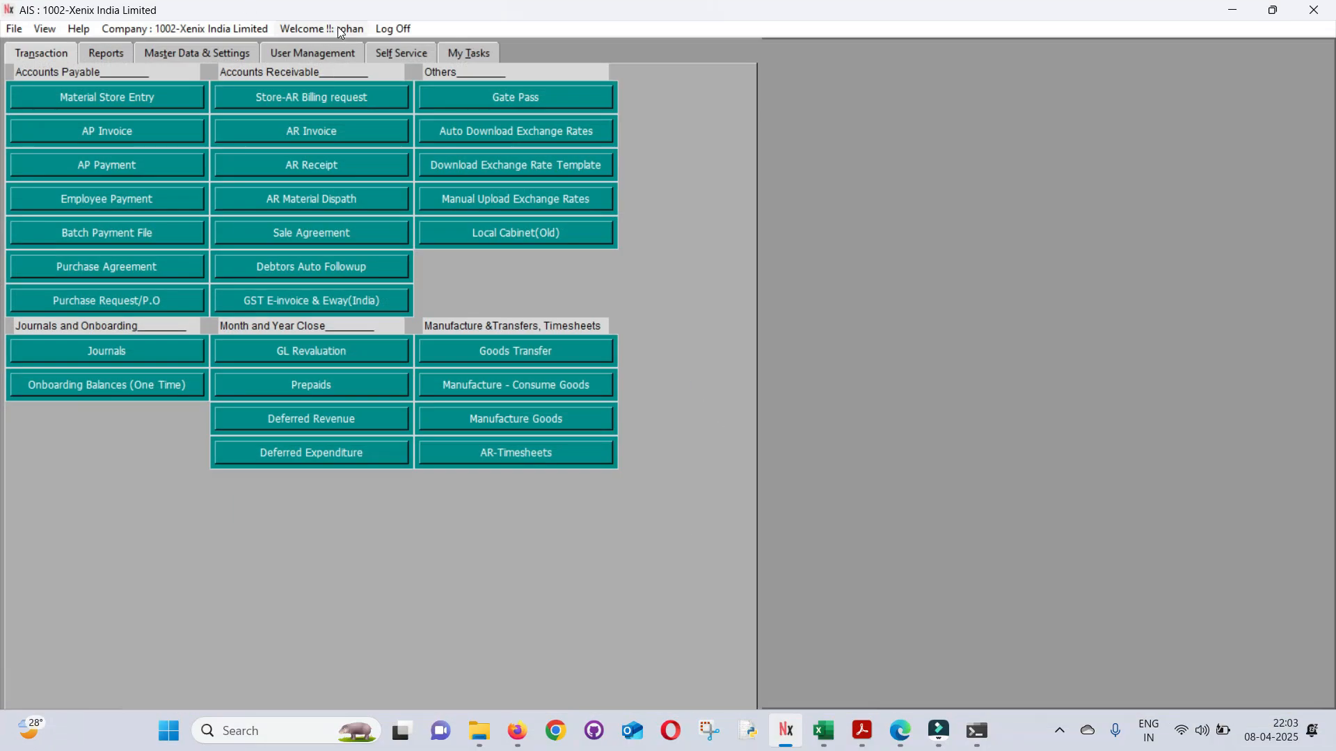
Open the purchase requests awaiting own approval, view the pending requisition's approval status, and close the status window.
left_click(66, 303)
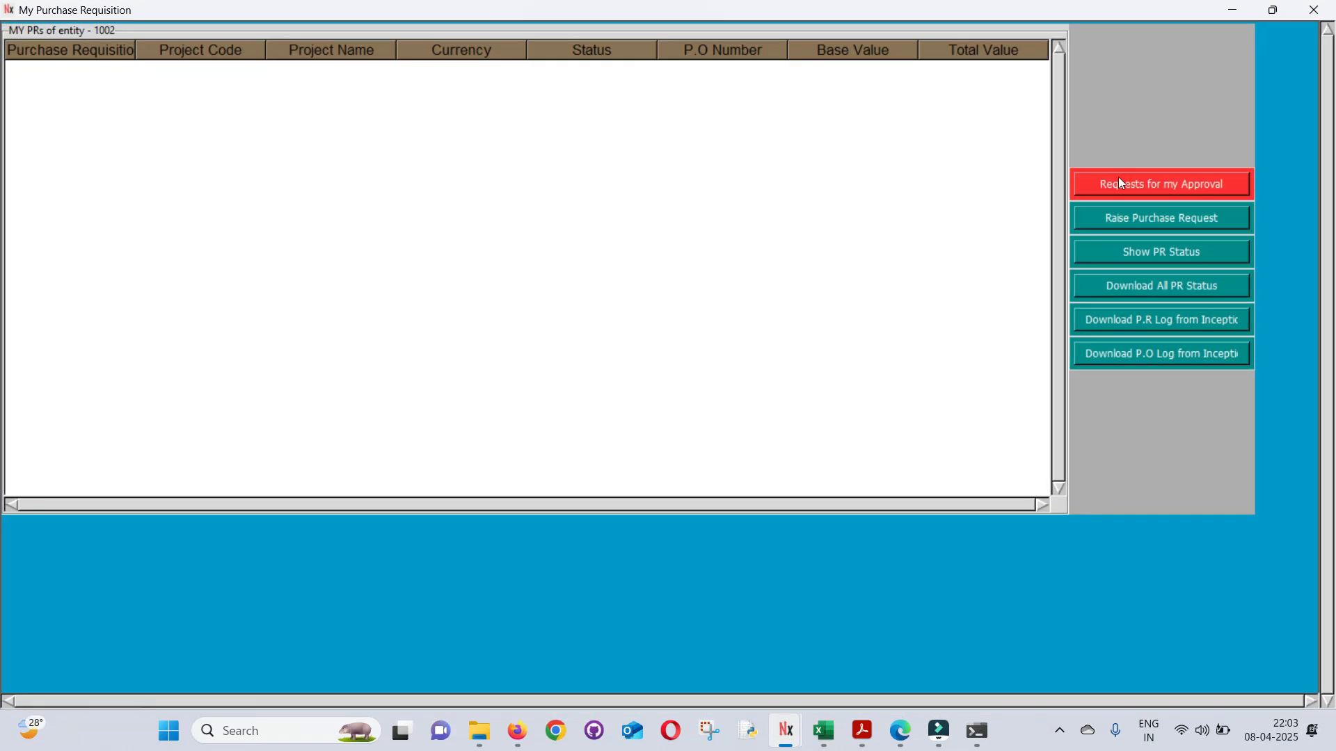
left_click(1121, 182)
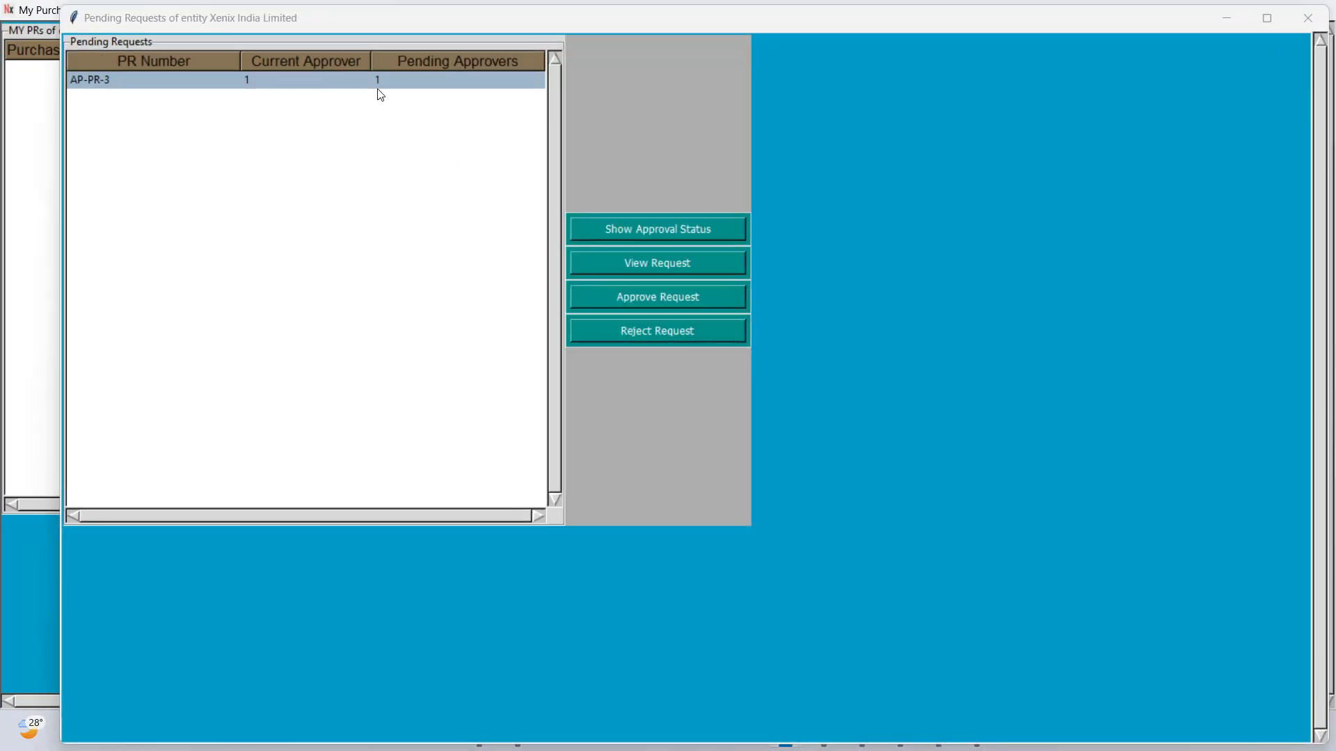
left_click(1308, 17)
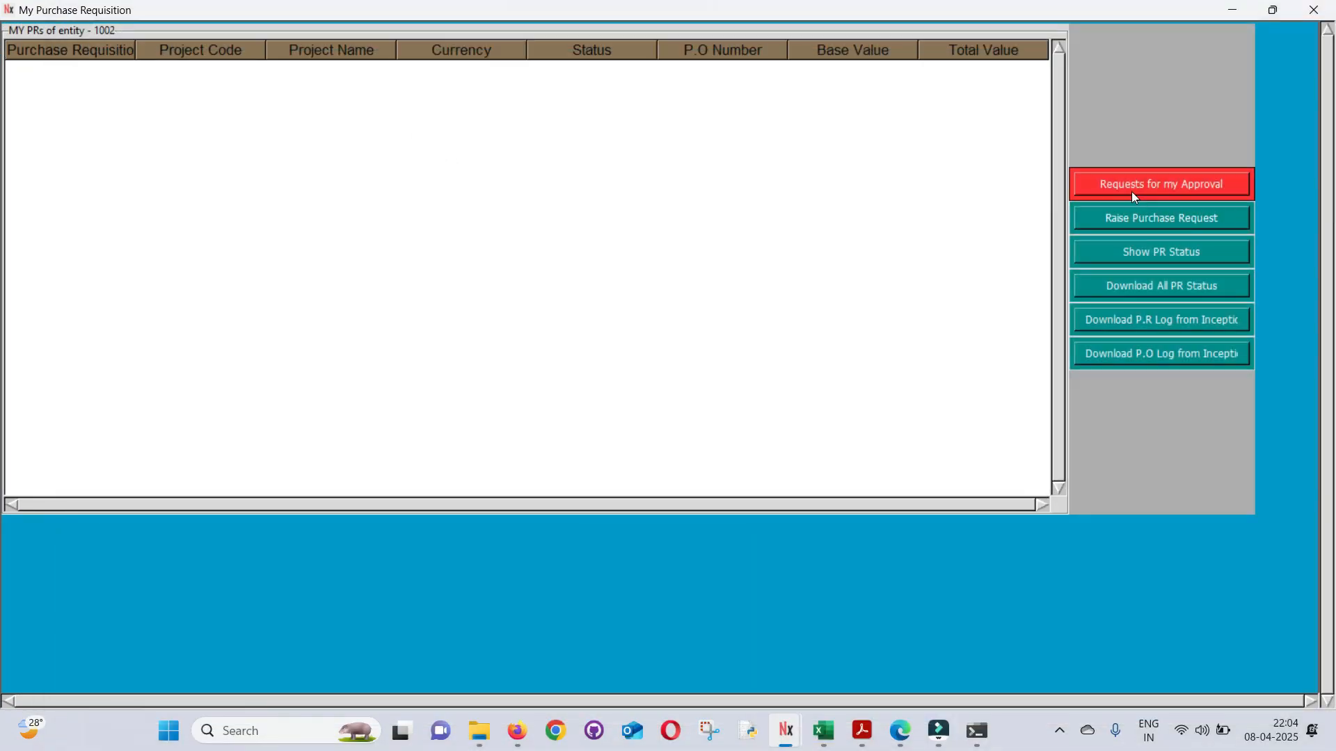
left_click(1131, 189)
left_click(311, 82)
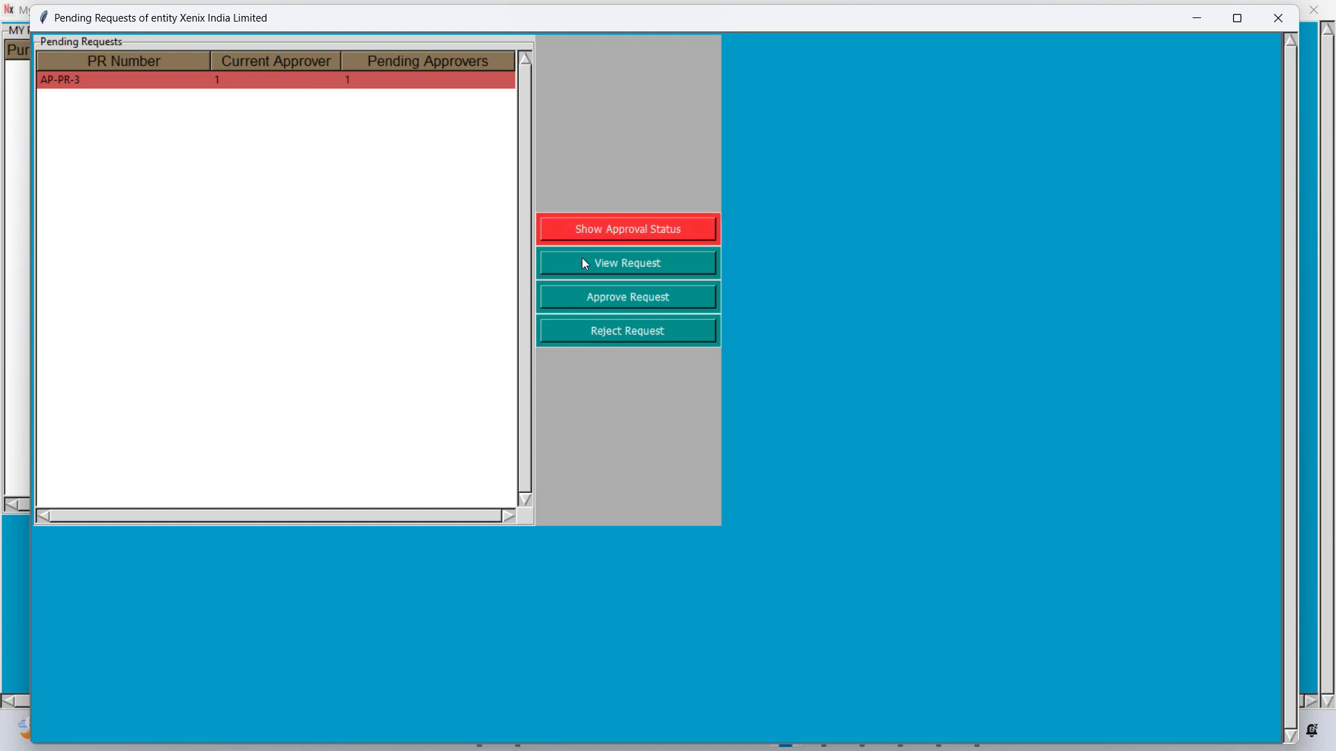
left_click(588, 226)
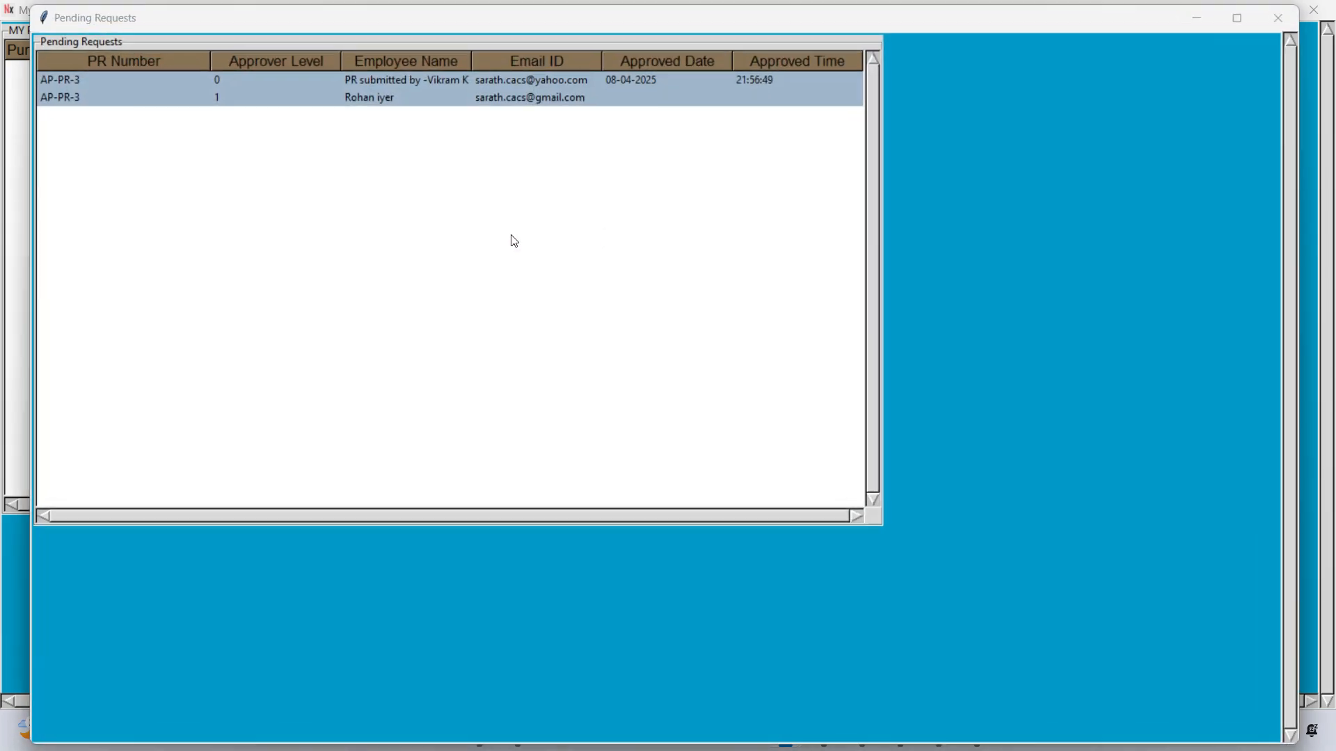
left_click(369, 101)
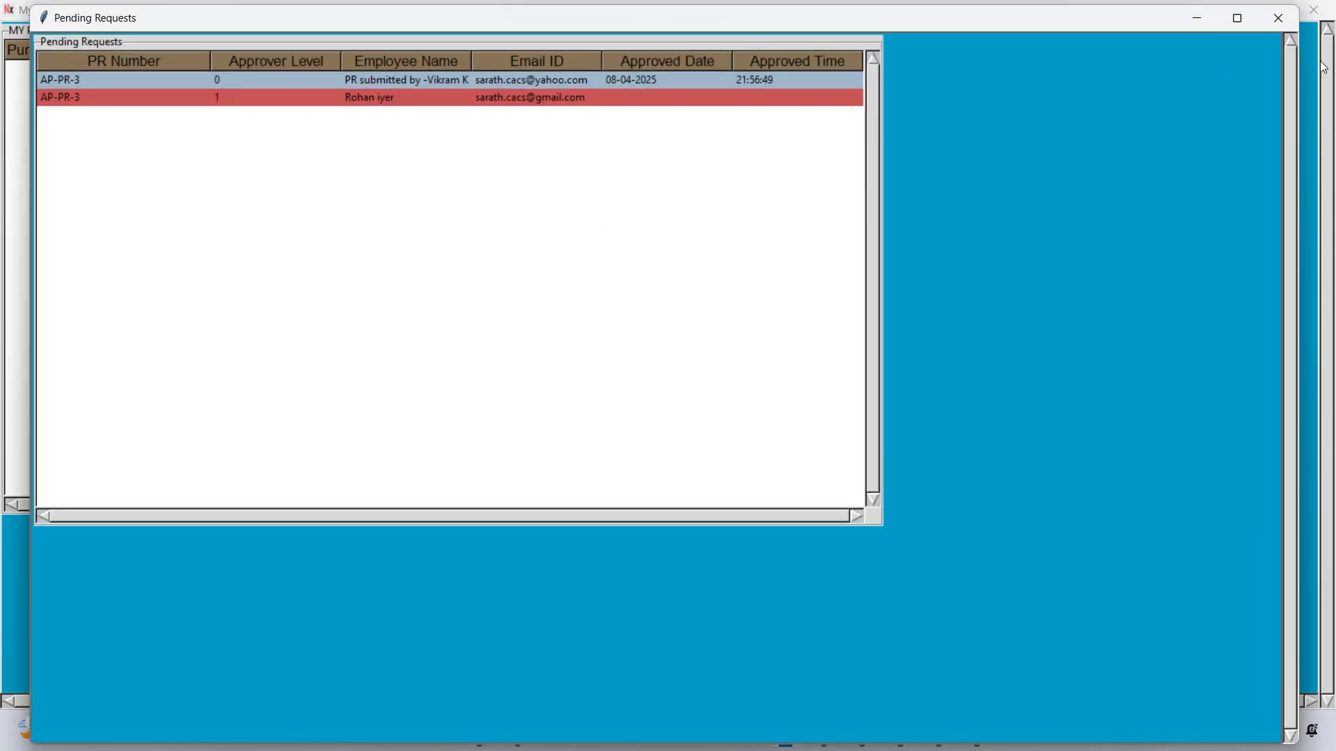
left_click(1278, 17)
Open the pending requisition for approval full-screen and review its vendor and address details down to the approver remarks.
left_click(635, 302)
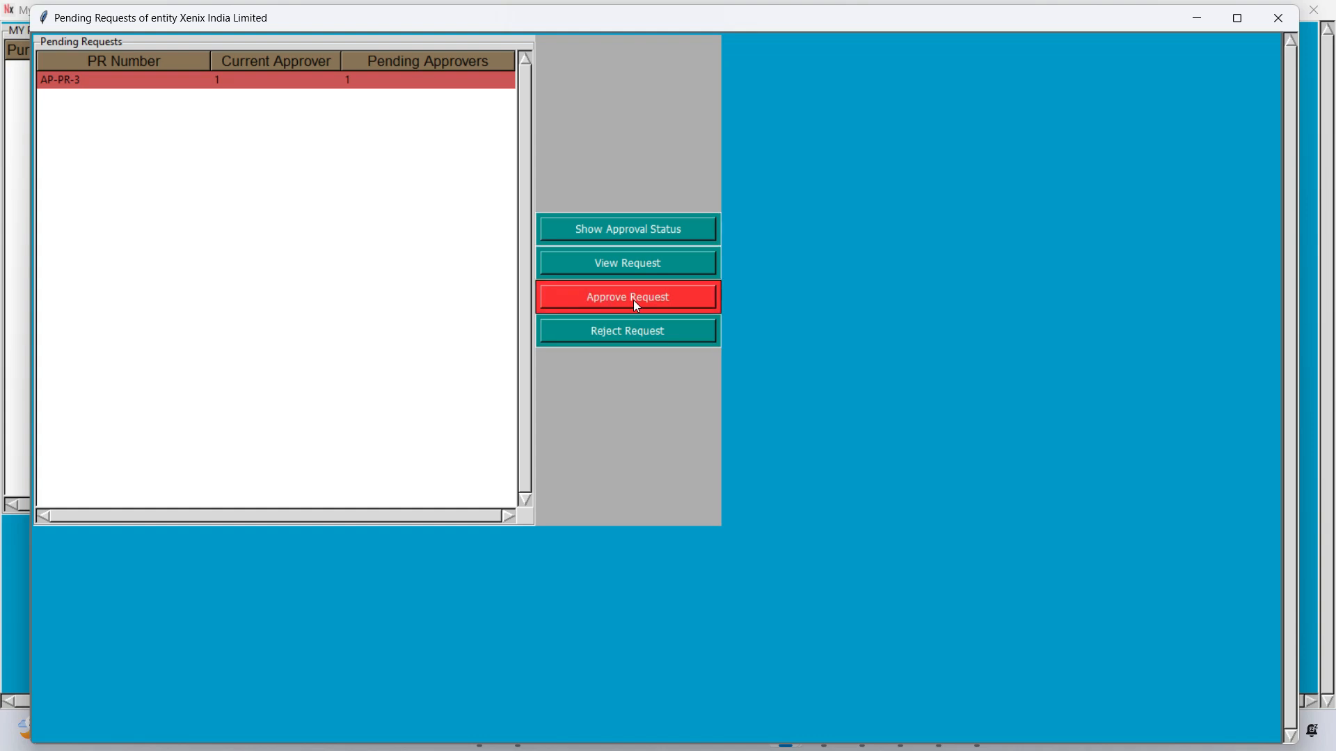
left_click(859, 58)
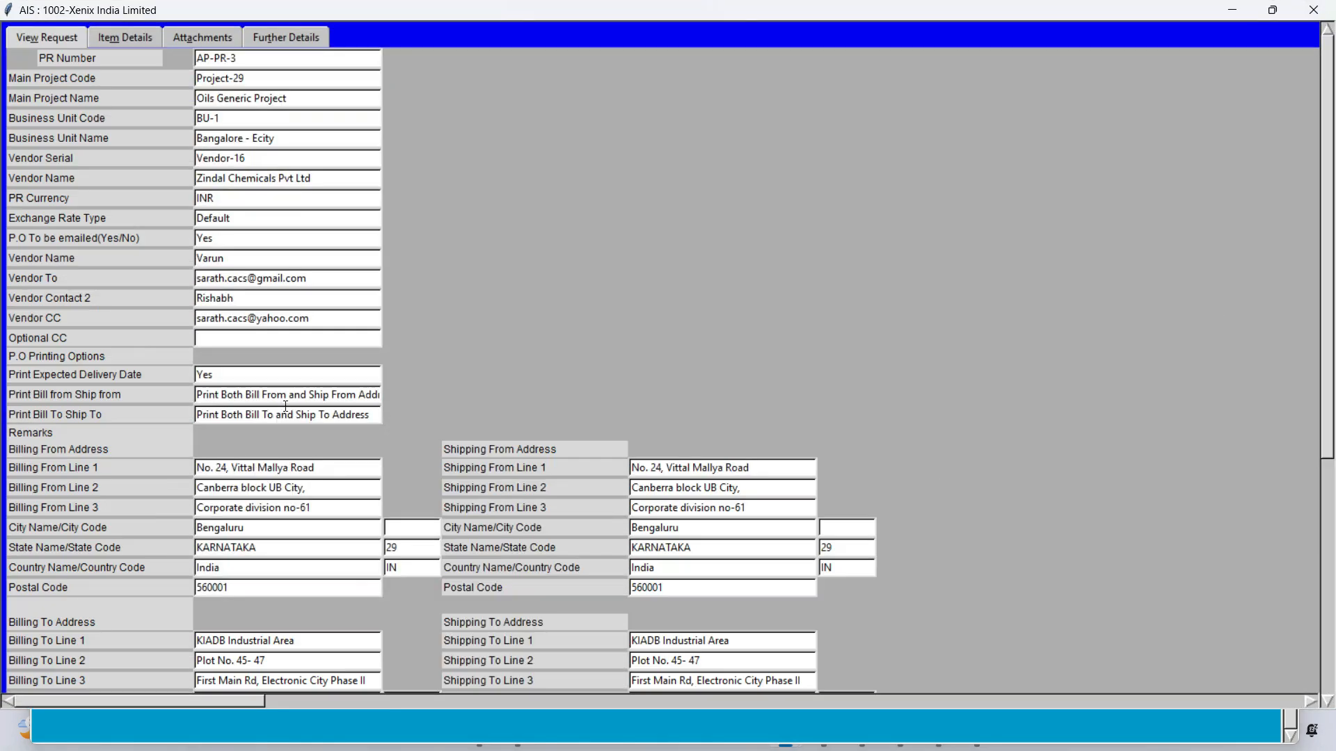
scroll(480, 573, "down", 3)
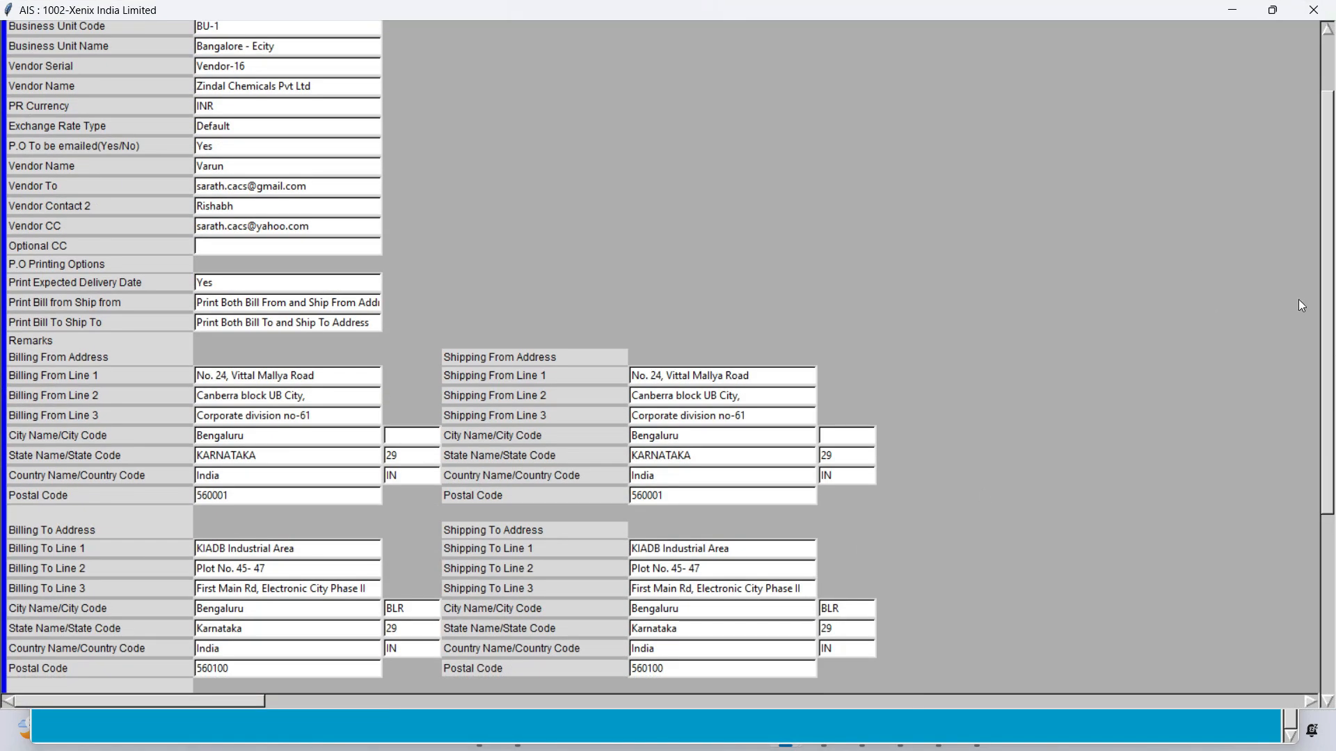
scroll(2, 308, "down", 3)
Switch from the pending requisition form to the Firefox browser.
key("alt+Tab")
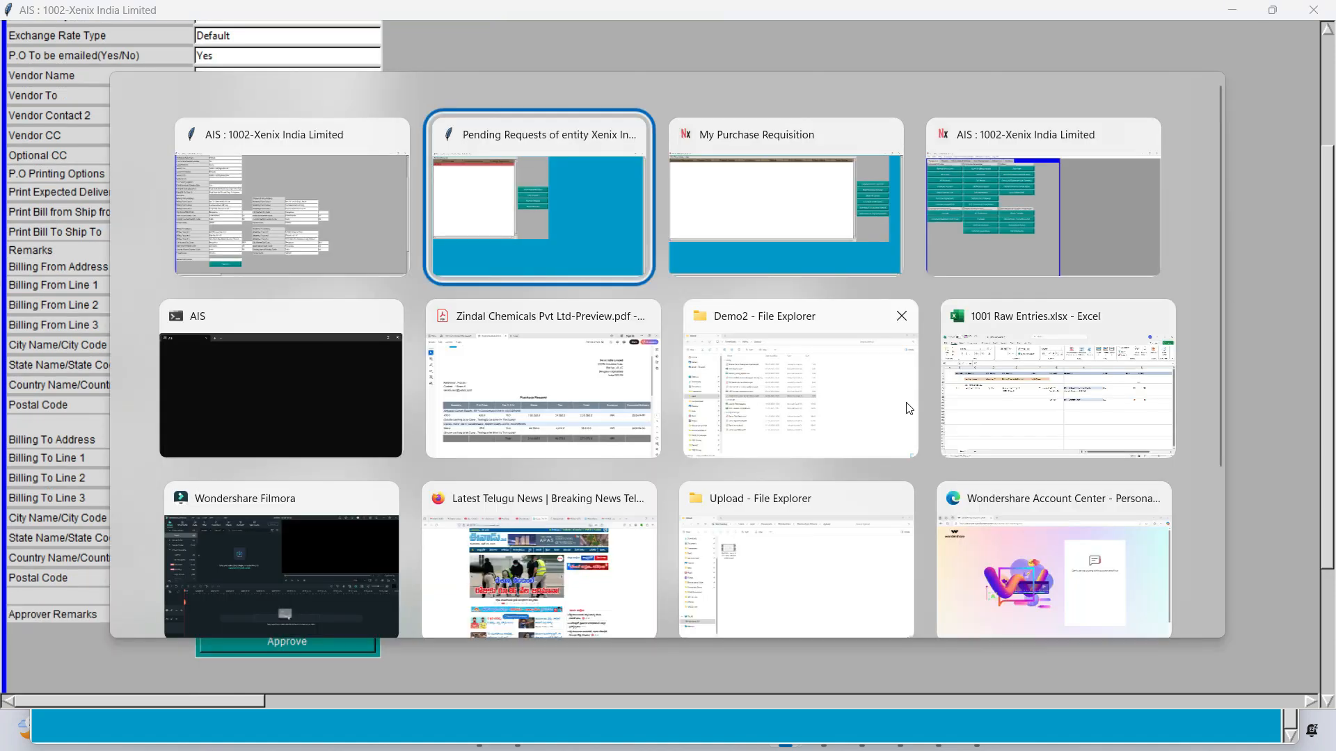
key("Down")
key("Down")
key("Right")
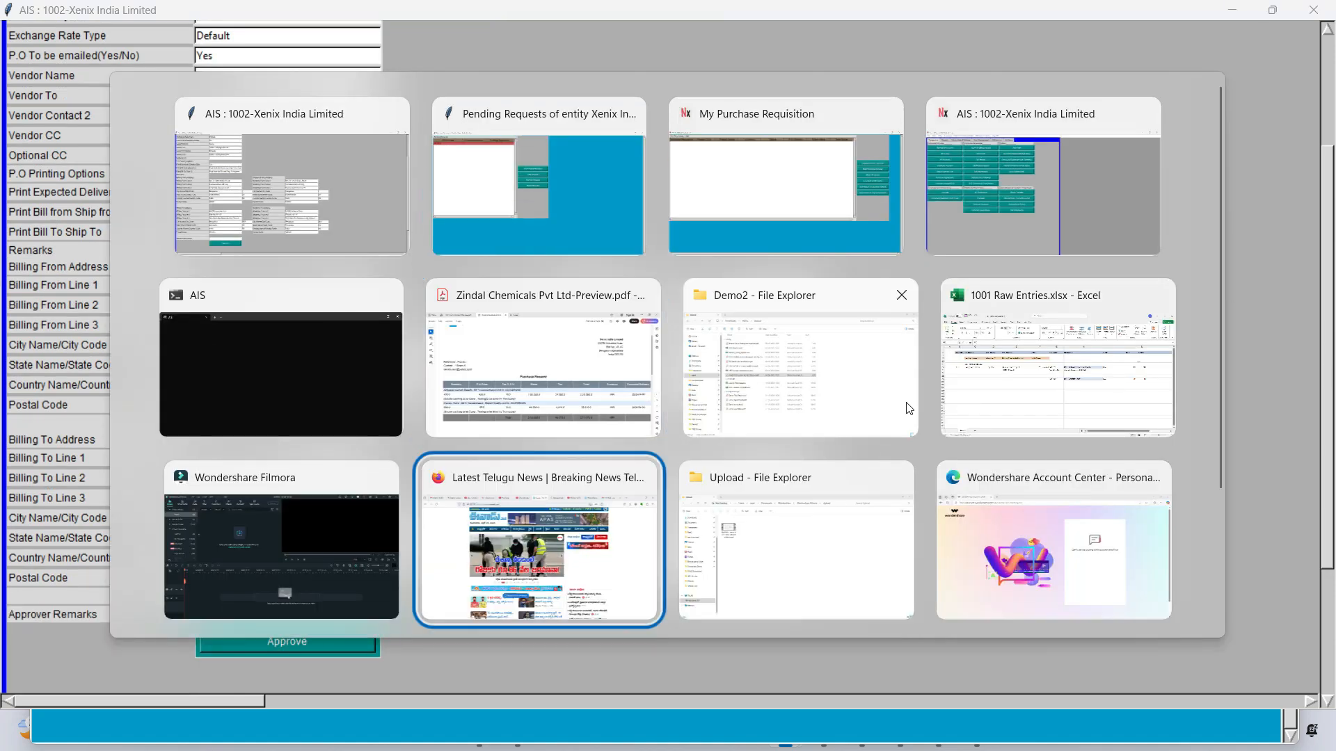
key("Left")
key("Up")
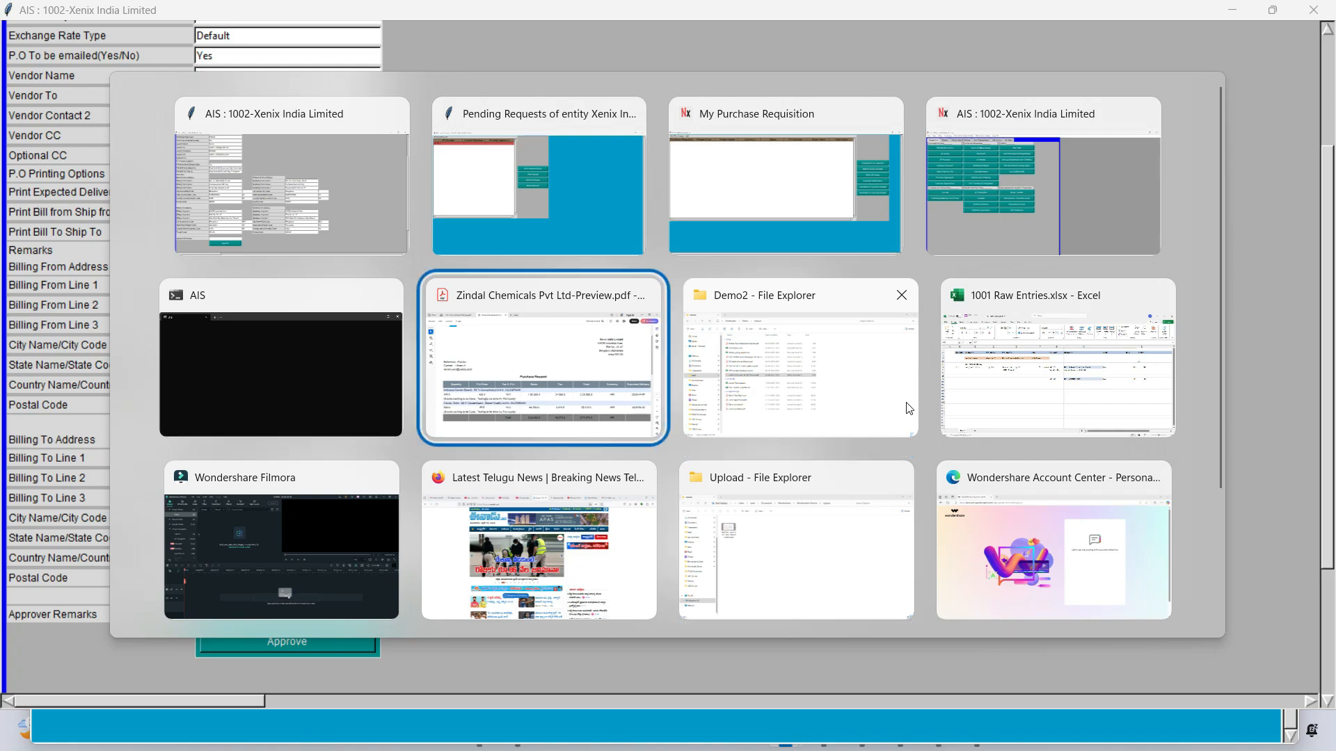
key("Return")
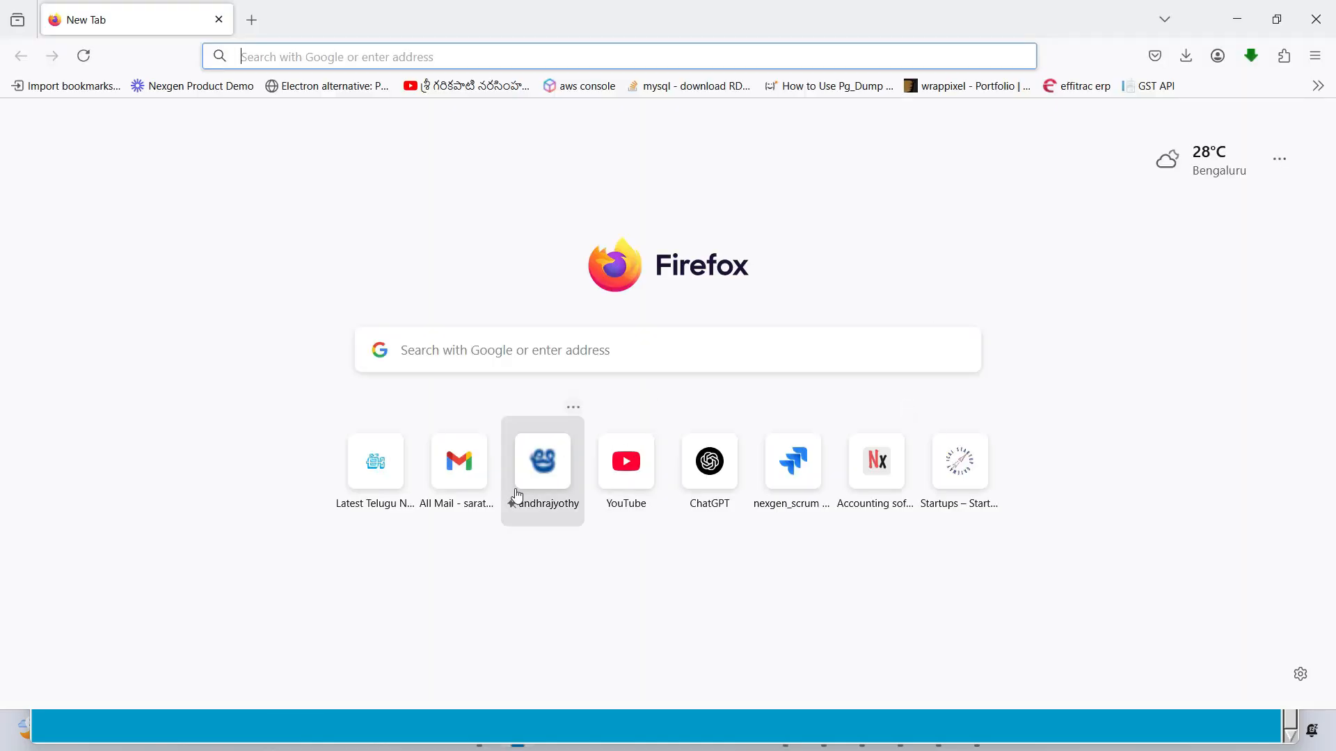
Open Gmail, switch to the vendor contact's mailbox, and close the other account's tab.
left_click(465, 480)
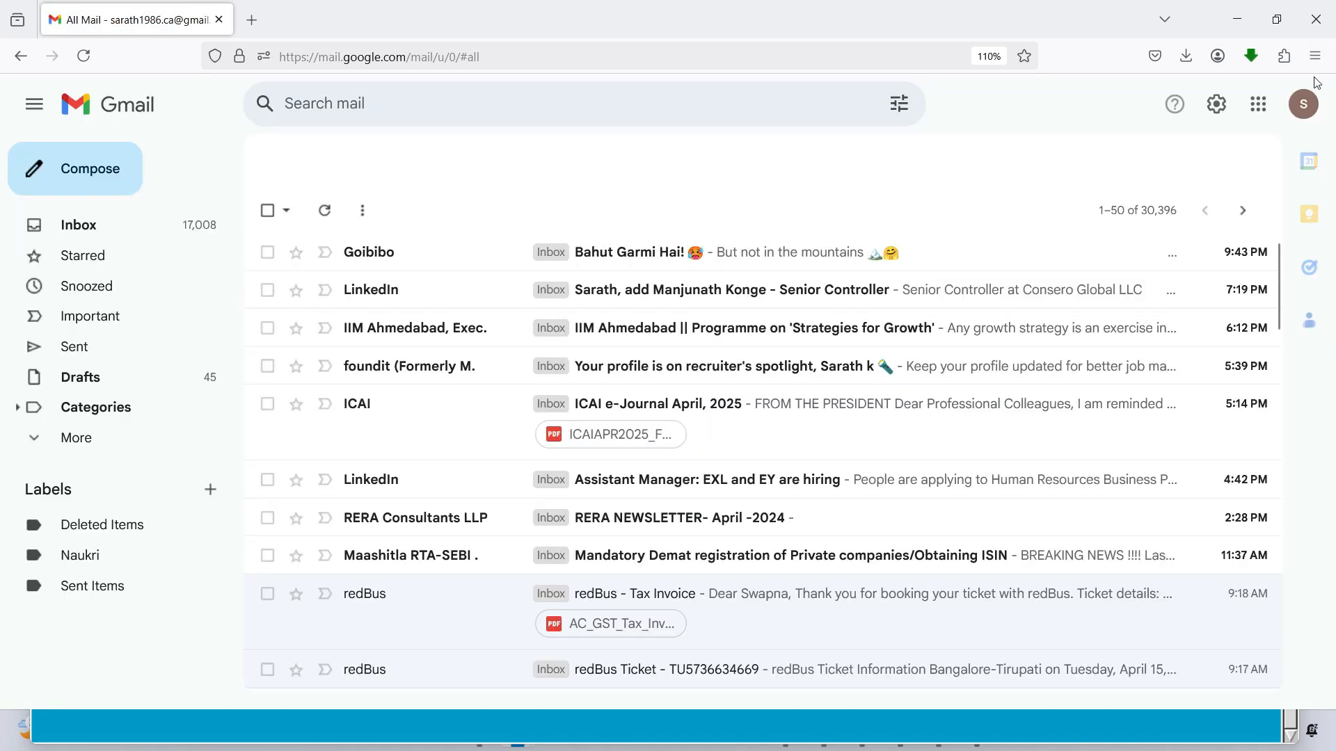
left_click(1302, 108)
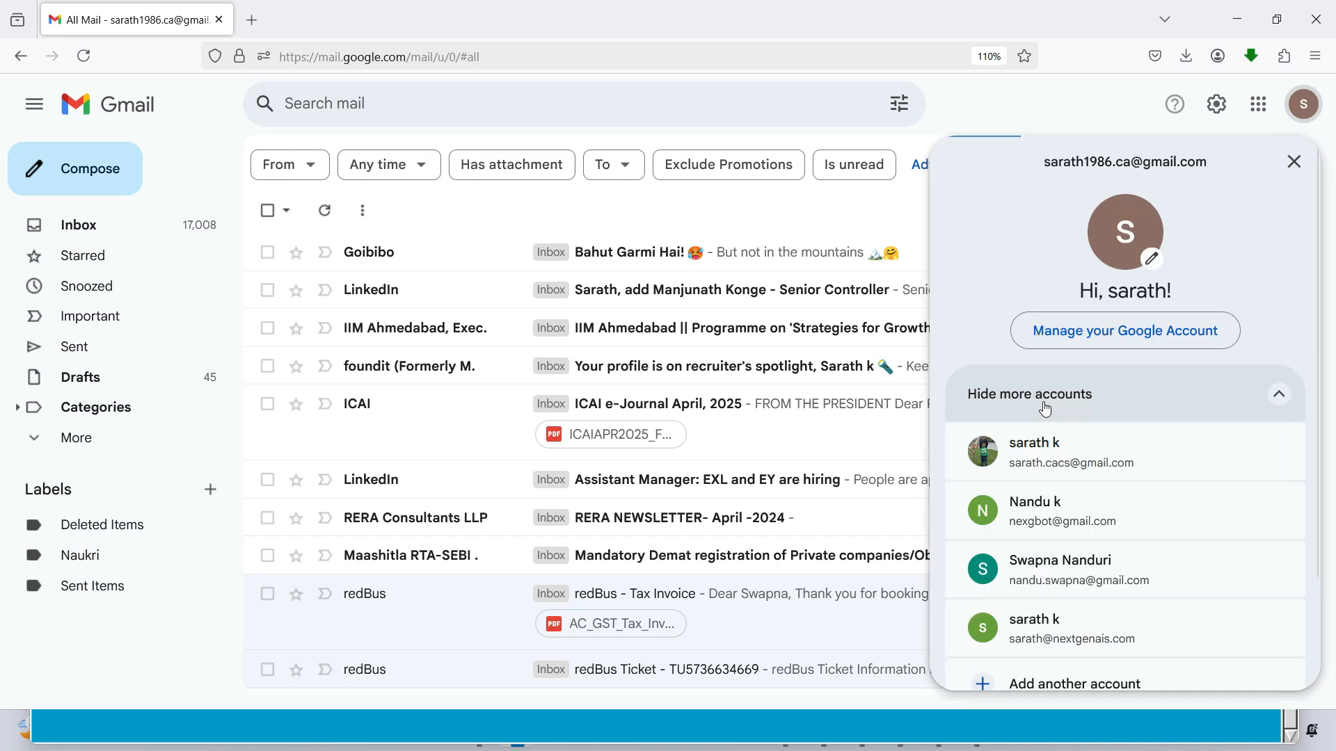
left_click(257, 12)
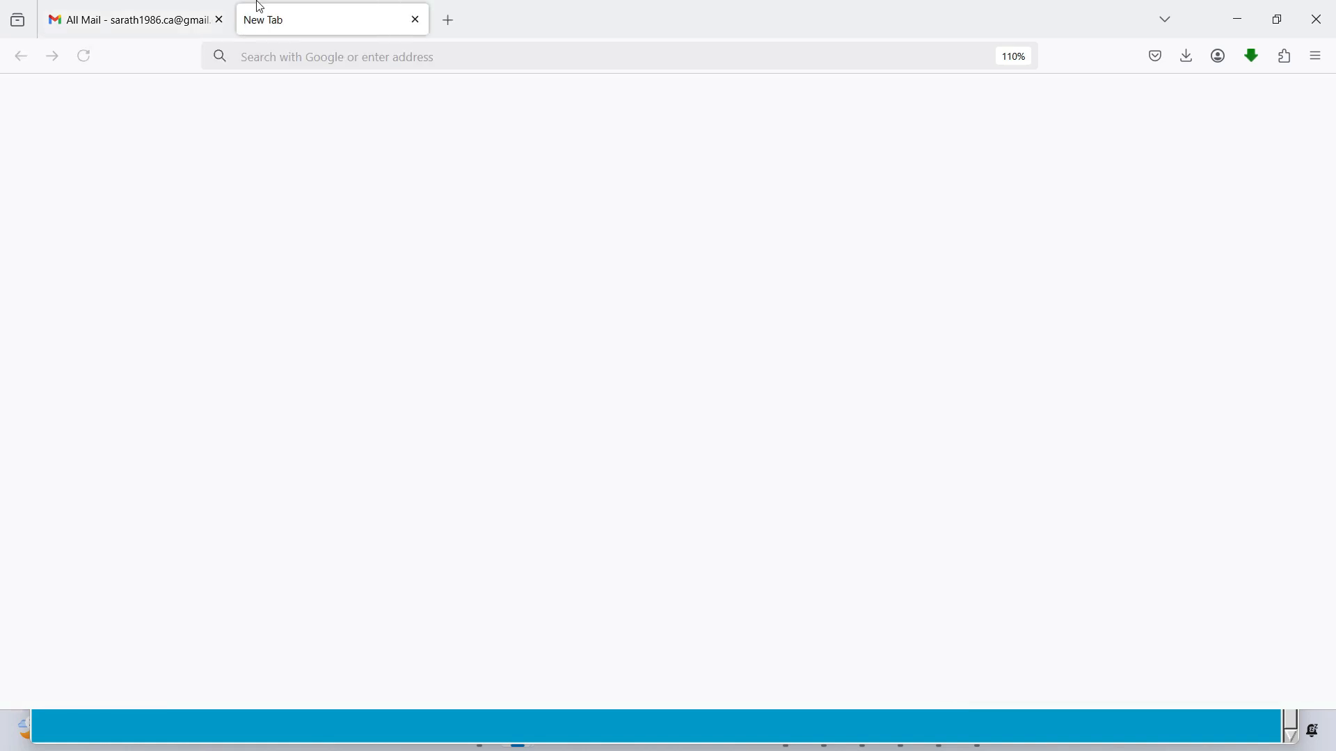
left_click(221, 20)
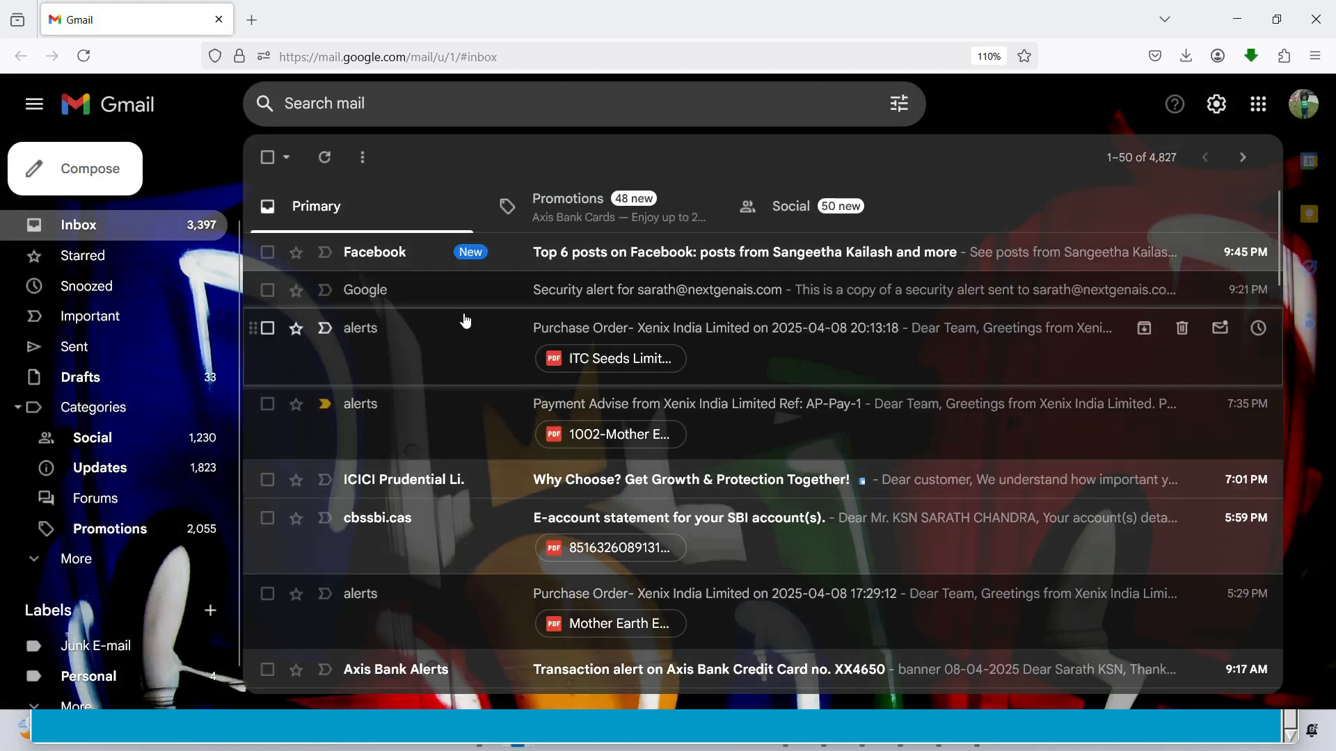
Return to the requisition in AIS, approve it without approver remarks, and dismiss the approval message.
key("alt+Tab")
key("alt+Tab")
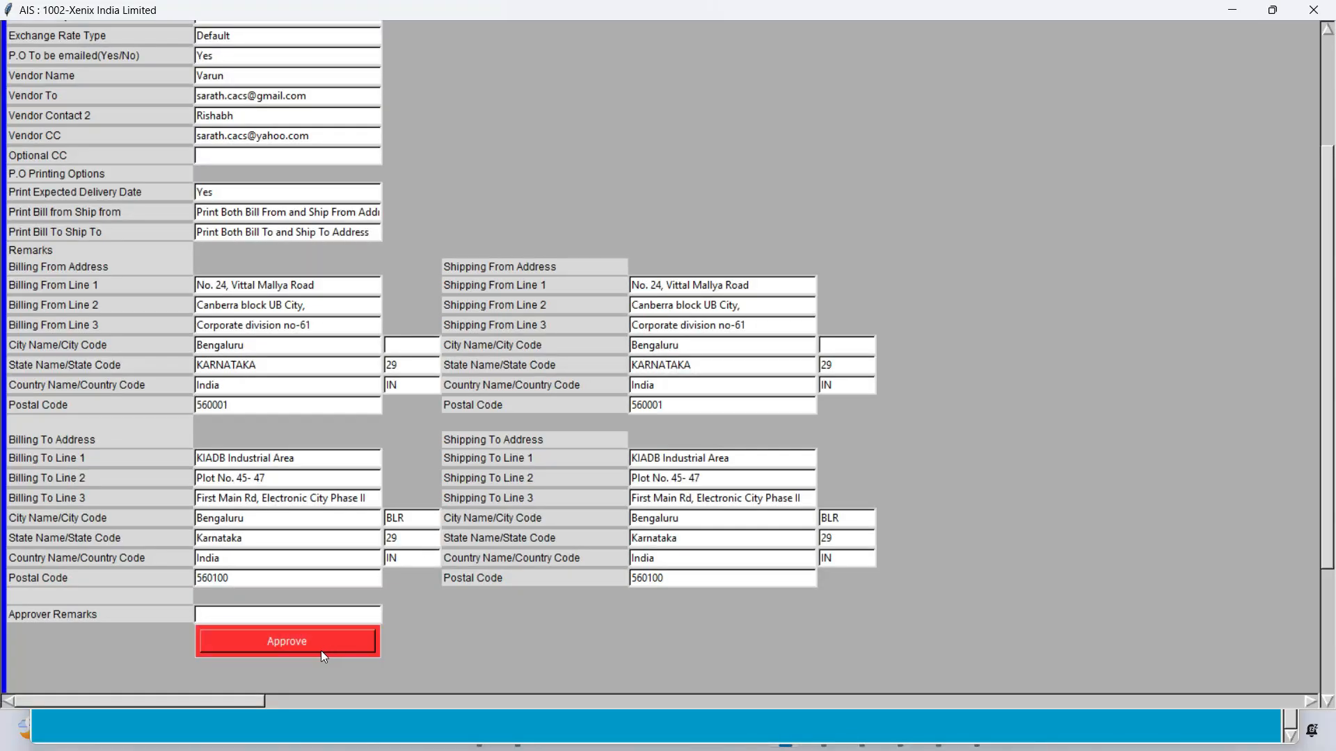
left_click(248, 652)
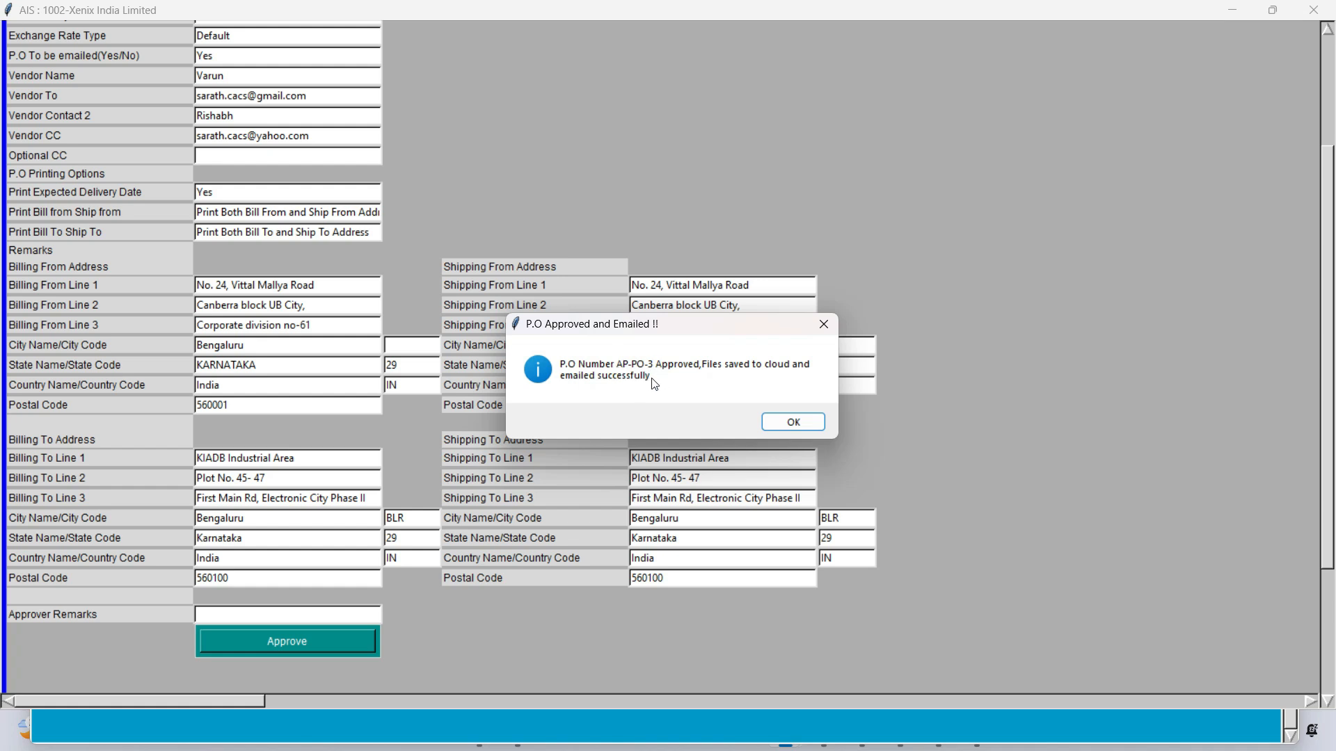
left_click(793, 422)
Switch to Gmail in Firefox and open the newest purchase order email from Xenix India Limited.
key("alt")
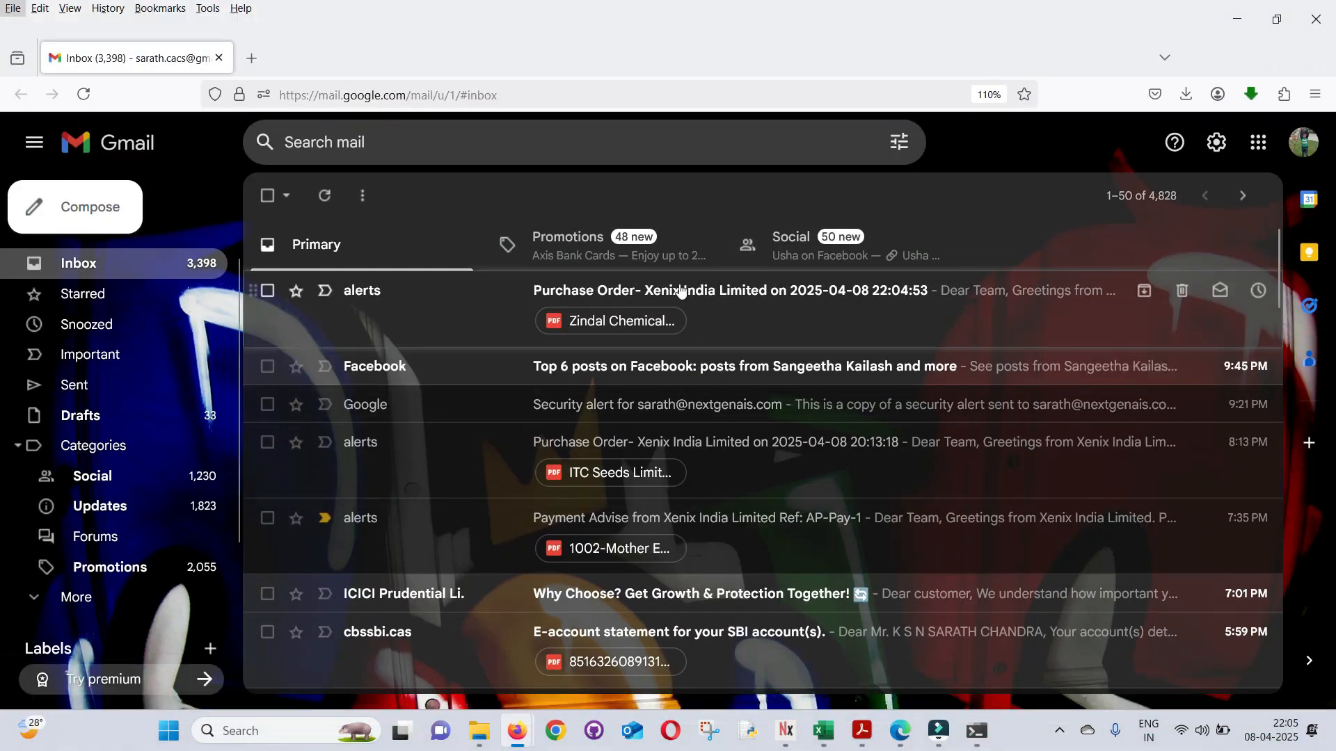
left_click(790, 298)
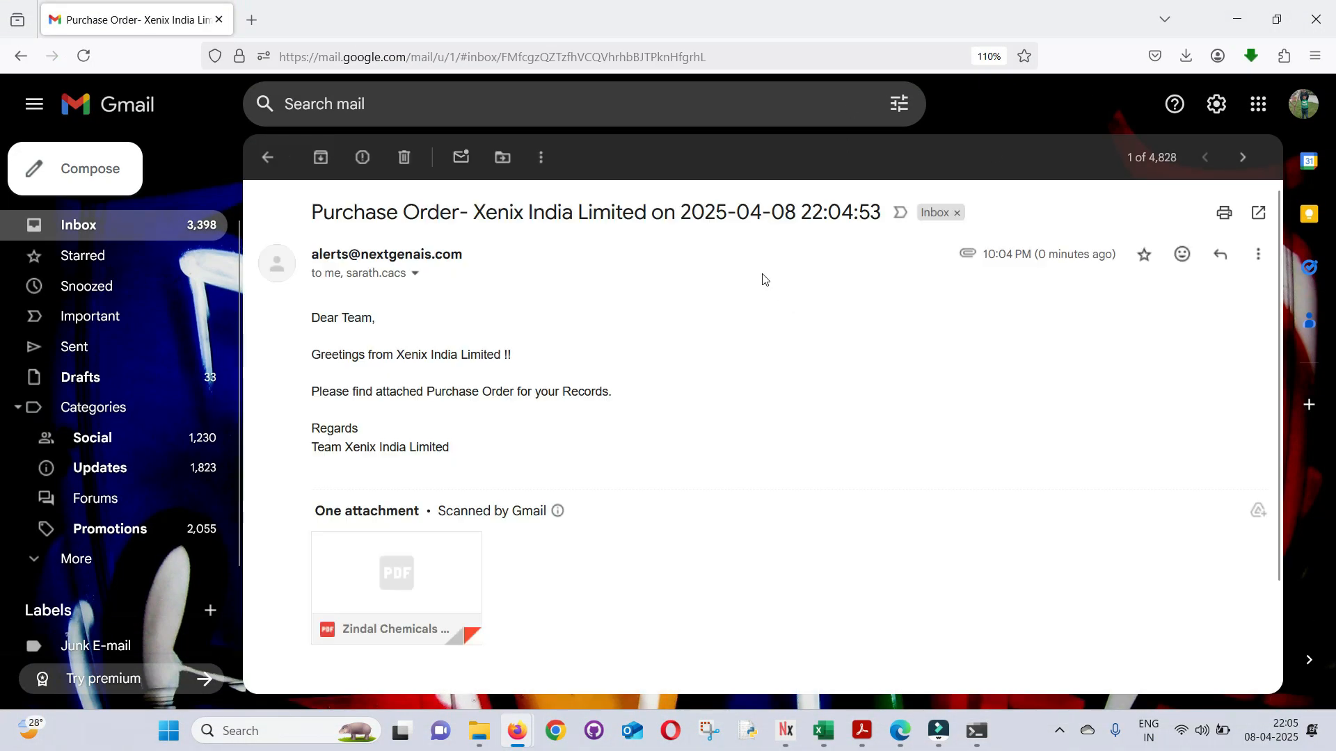
left_click(57, 230)
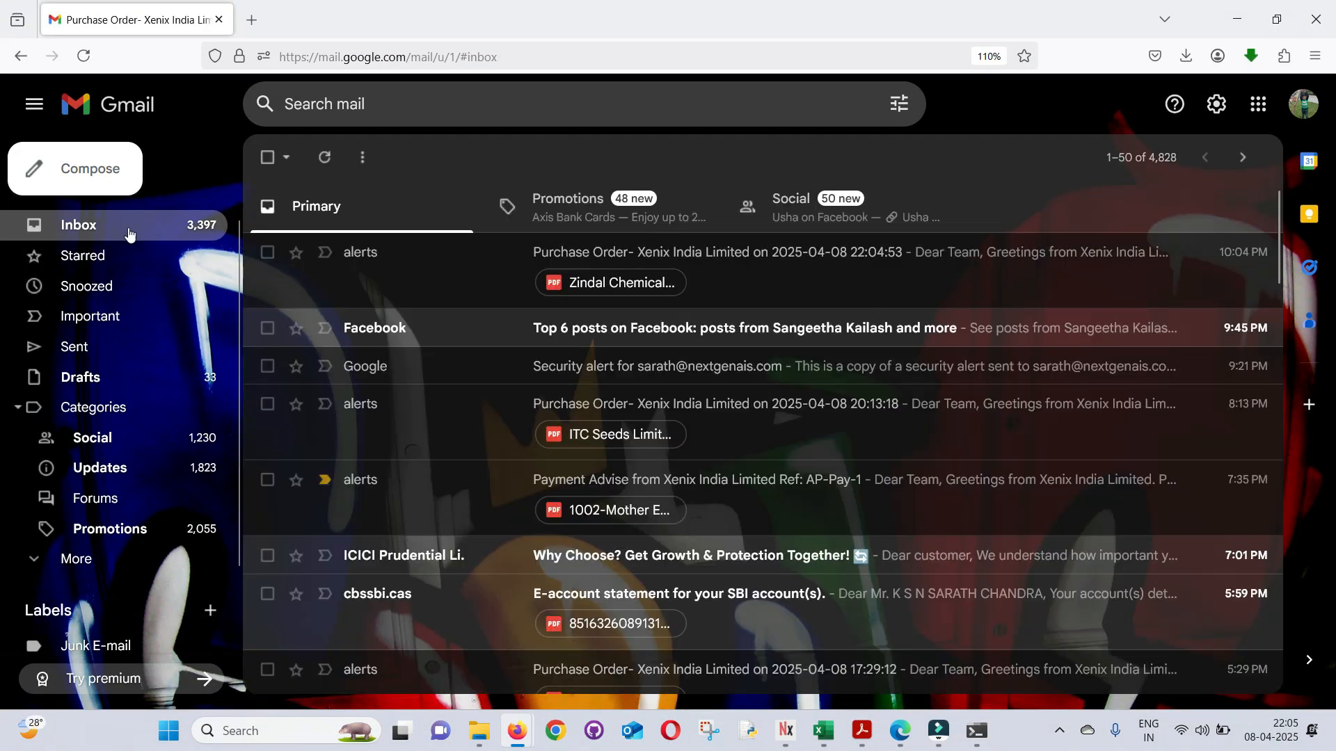
left_click(706, 259)
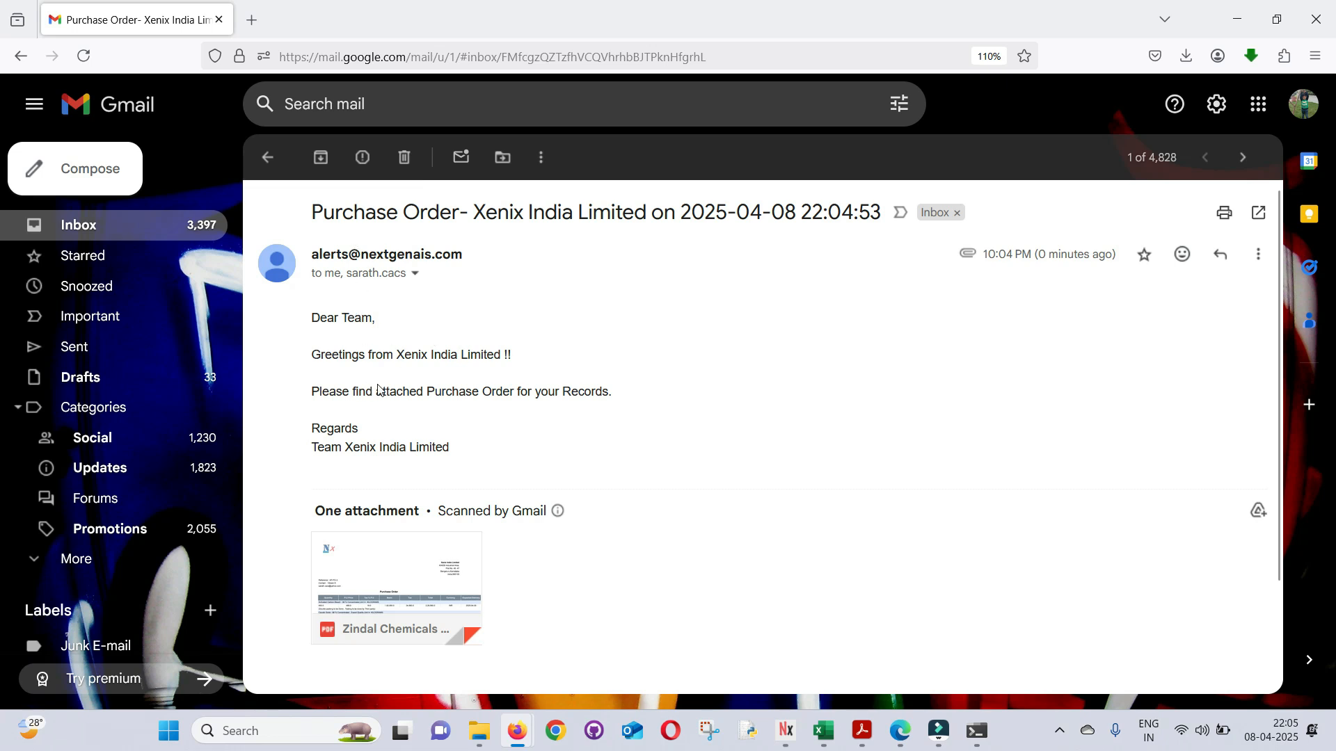
Review both pages of the email's attached Zindal Chemicals purchase order PDF and close the preview.
left_click(417, 566)
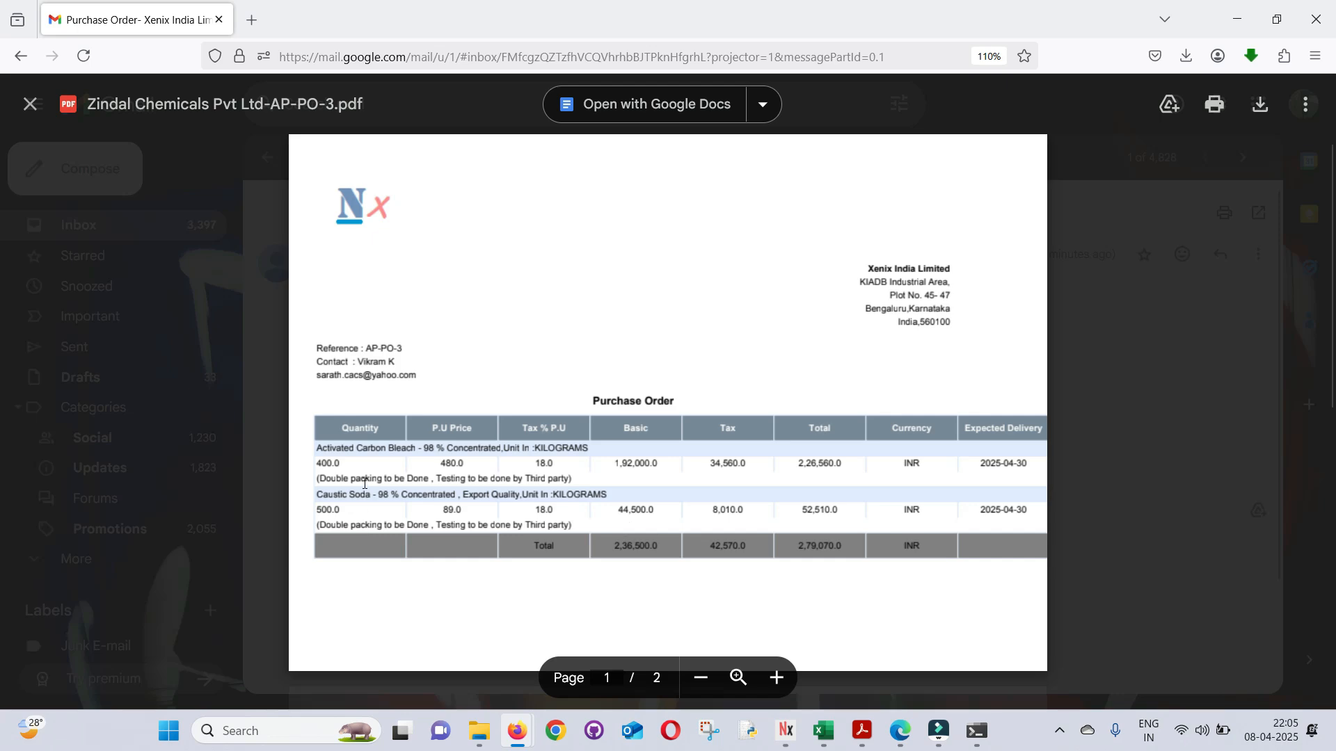
scroll(622, 523, "down", 8)
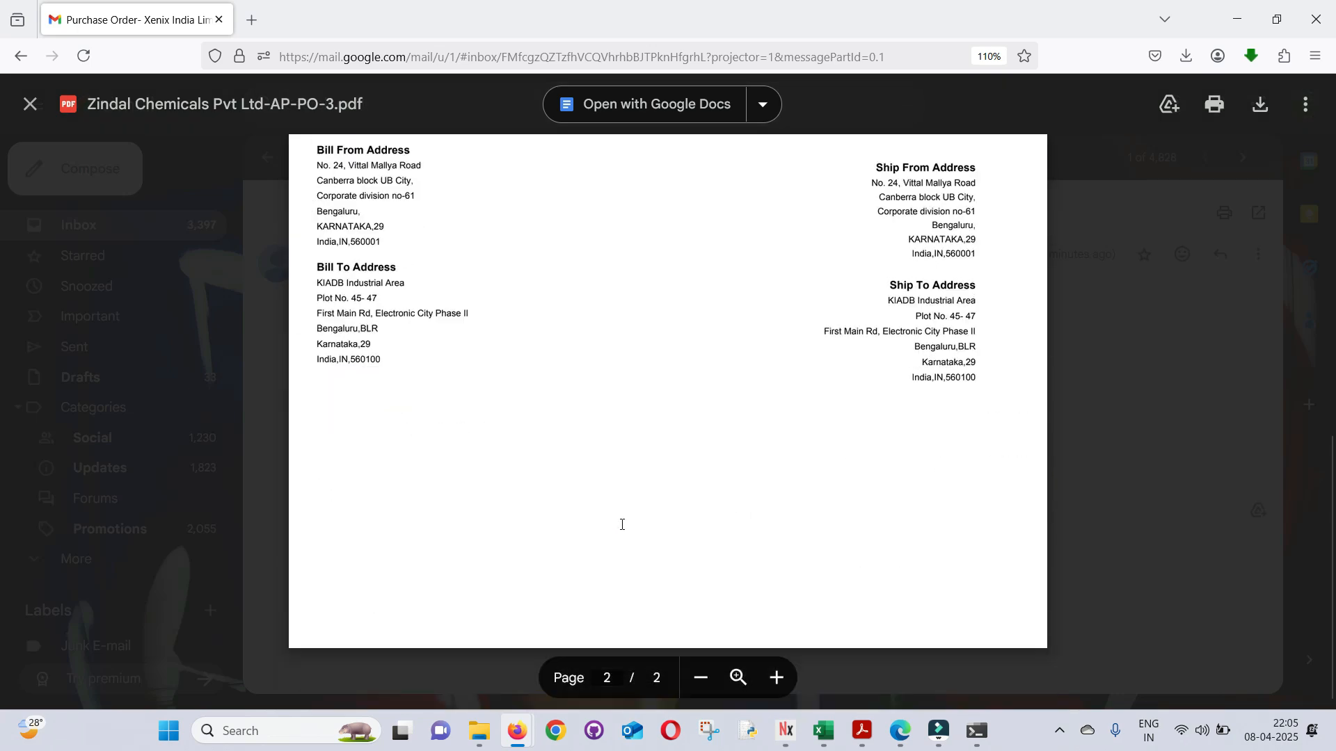
scroll(622, 524, "up", 3)
scroll(380, 577, "up", 5)
key("Escape")
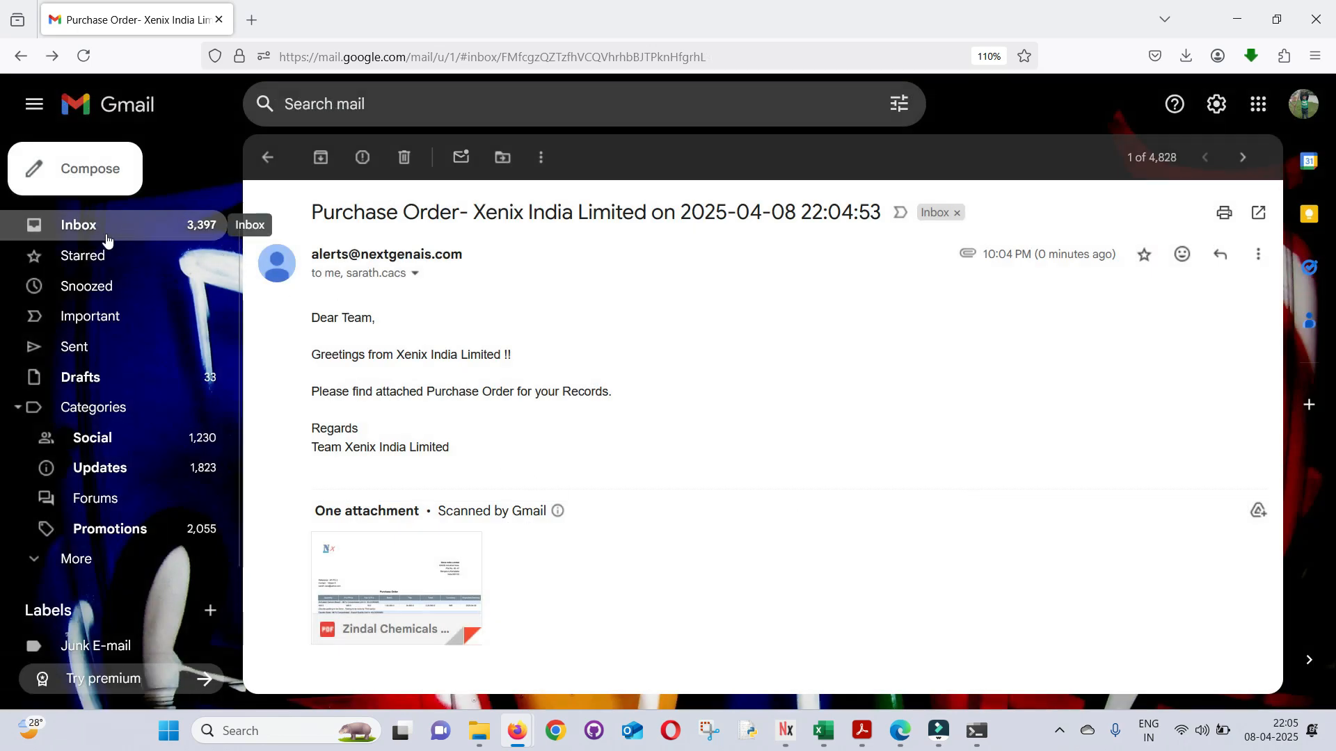
Switch back to AIS and bring up the main window for company 1002-Xenix India Limited.
key("alt+Tab")
key("alt+Tab")
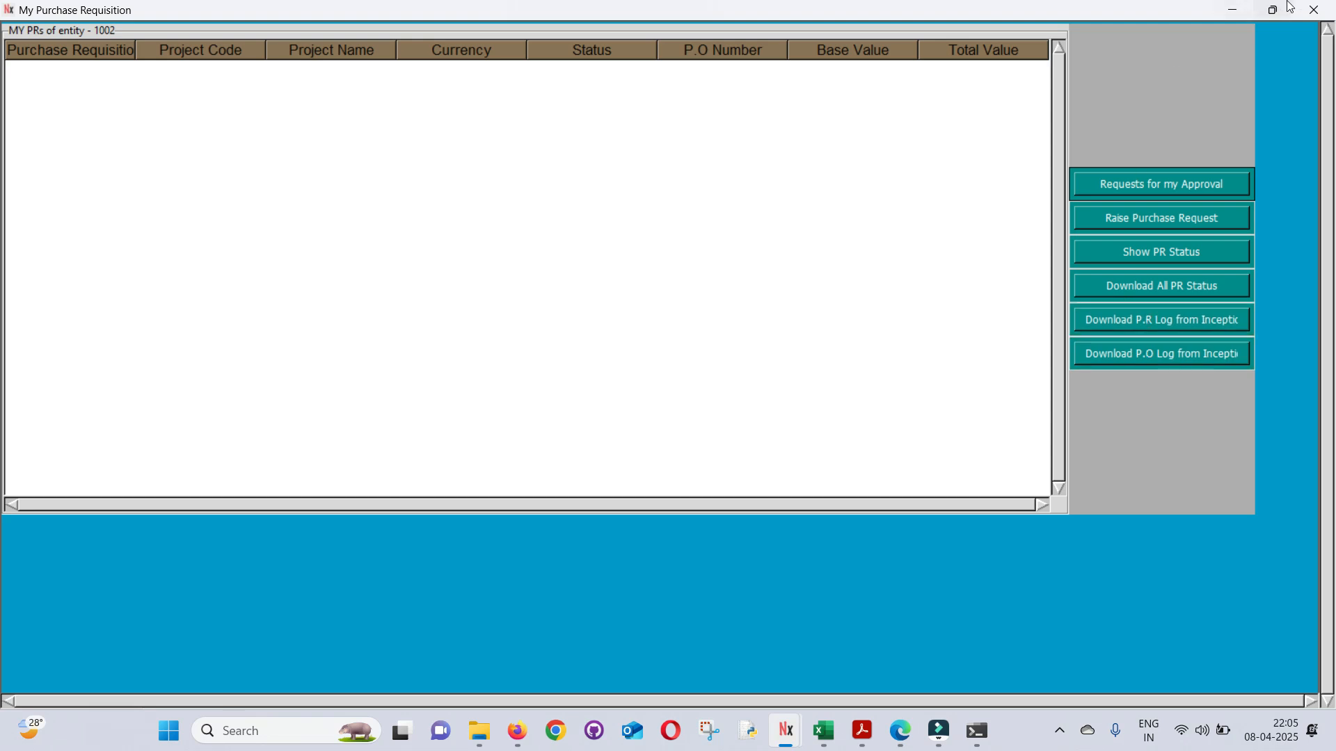
mouse_move(786, 729)
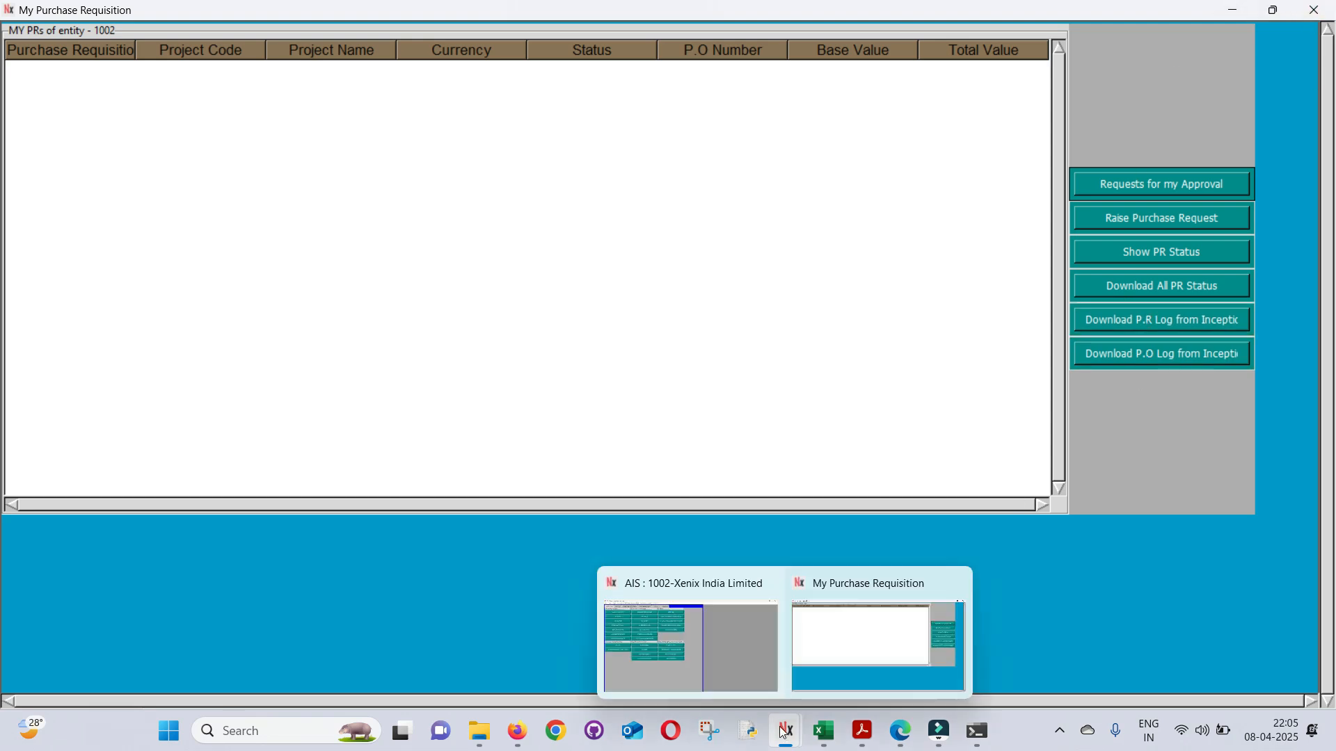
left_click(740, 676)
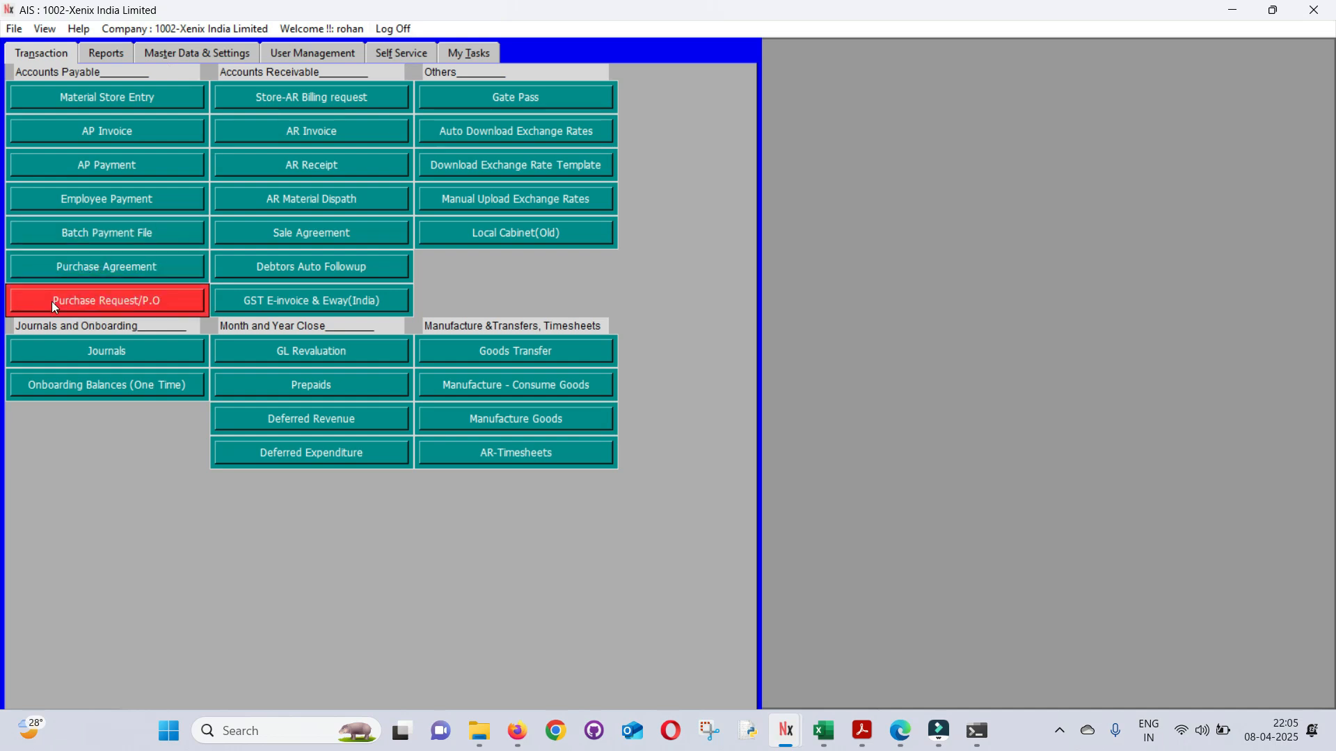
Compare purchase request access under self-service and transaction functions, opening and closing the self-service requisition list and a new request form.
left_click(398, 54)
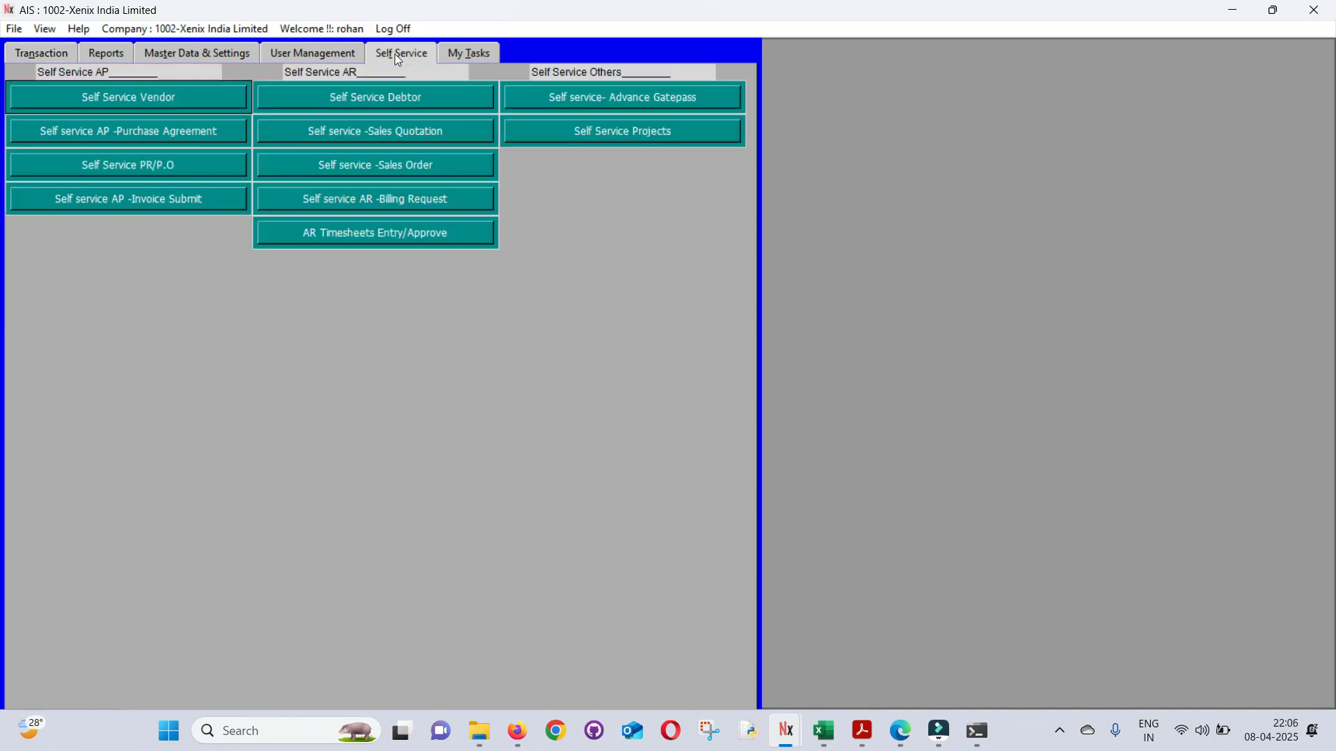
left_click(101, 167)
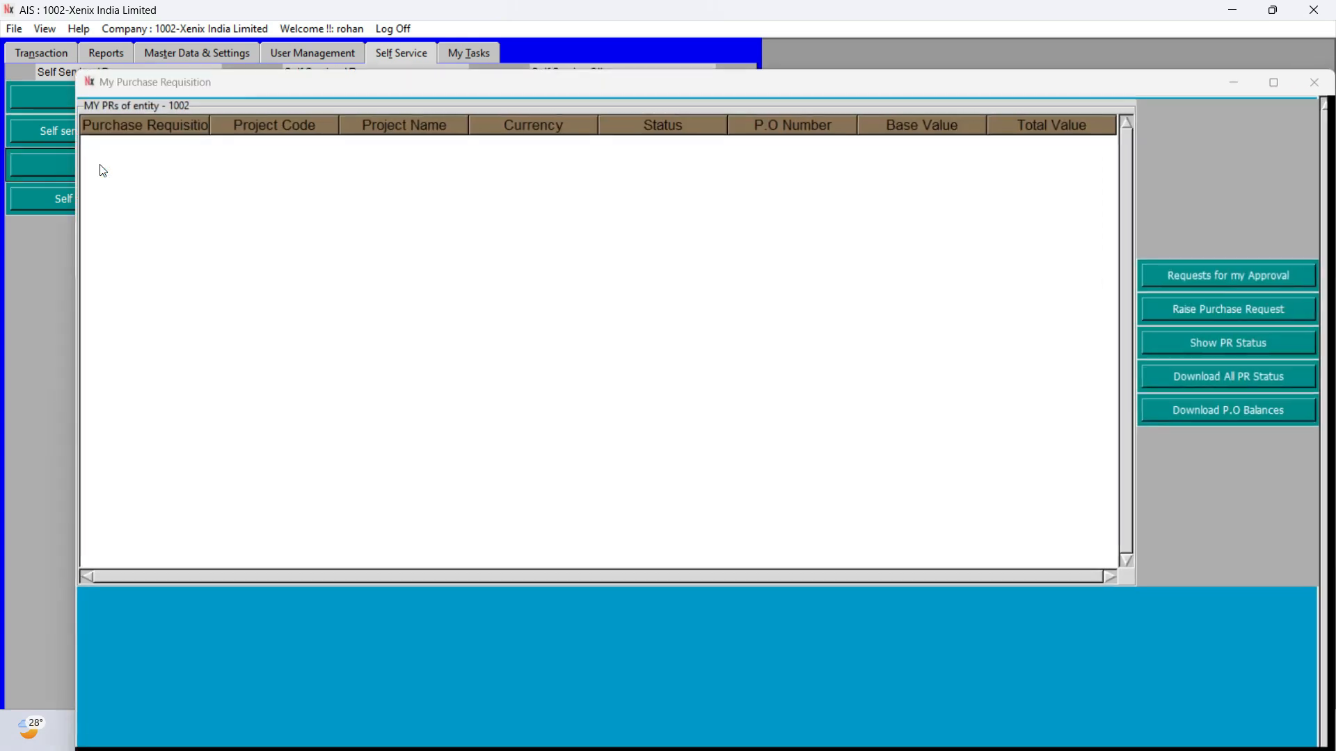
left_click(1206, 316)
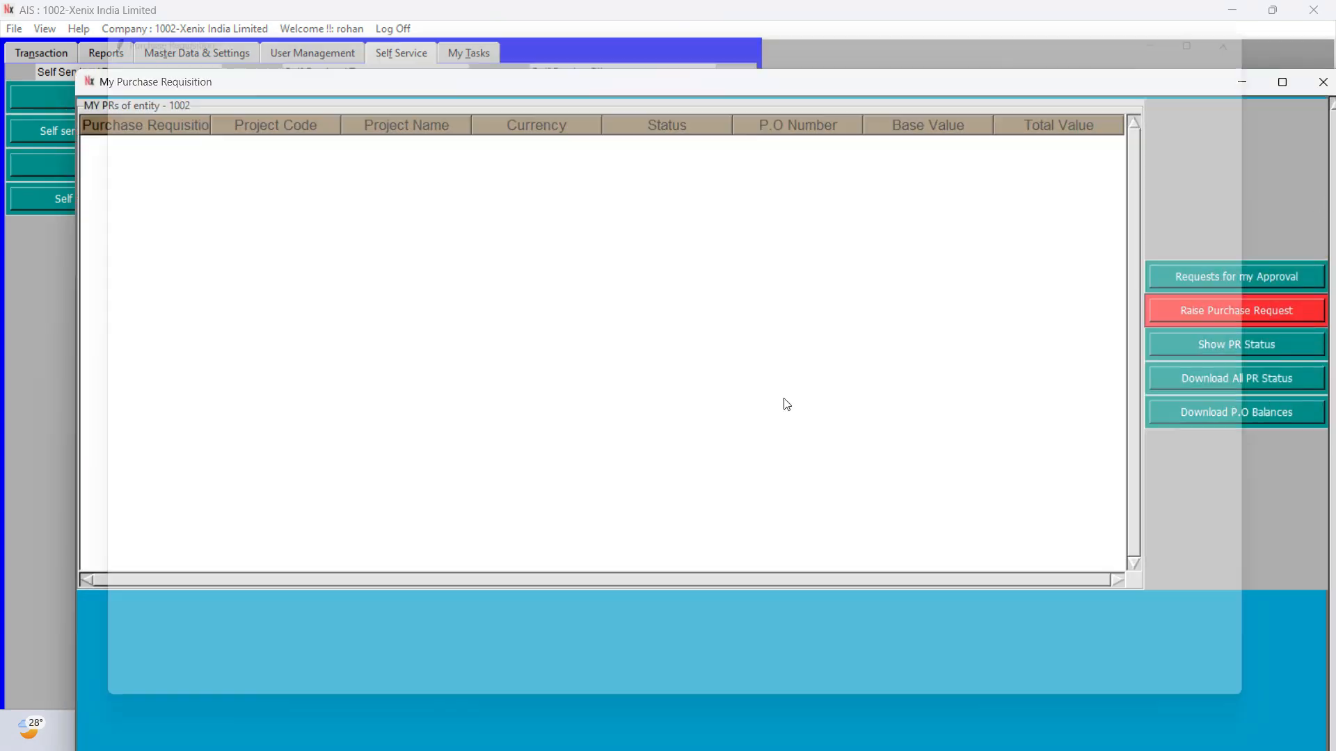
left_click(1309, 18)
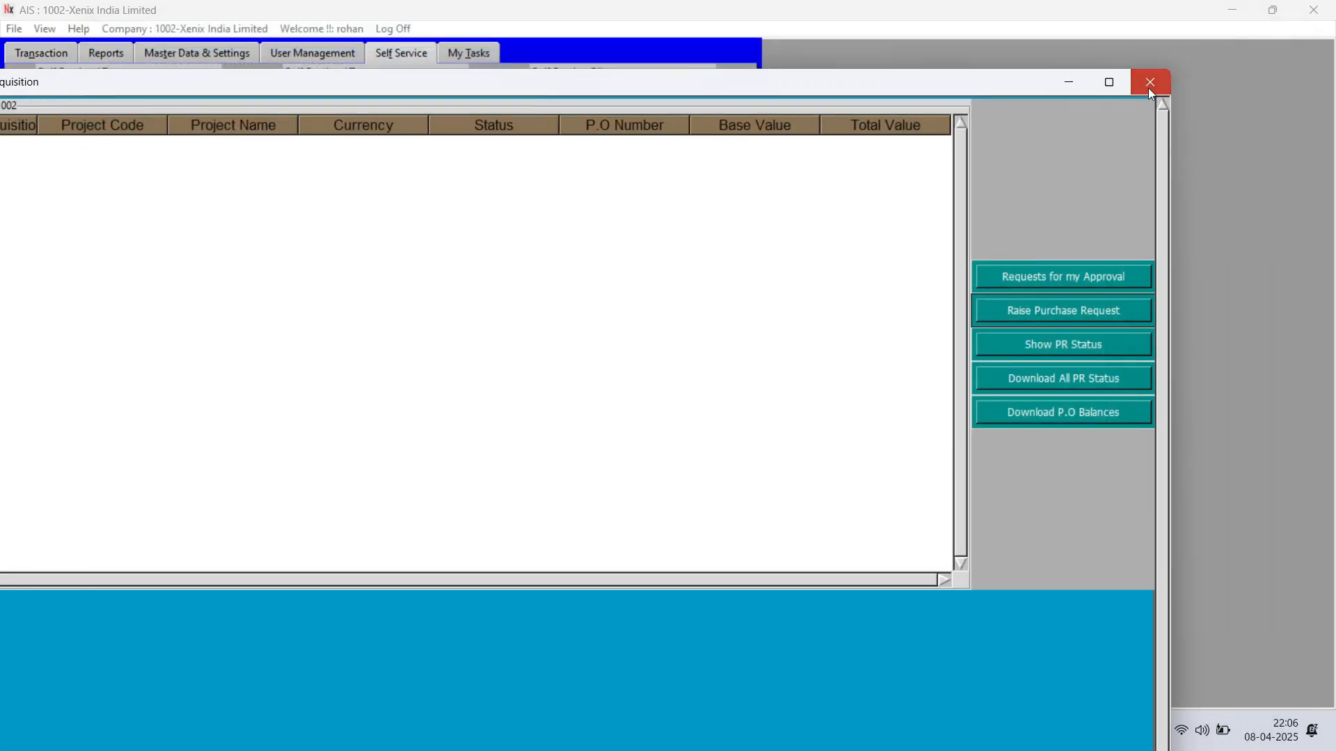
left_click(1149, 86)
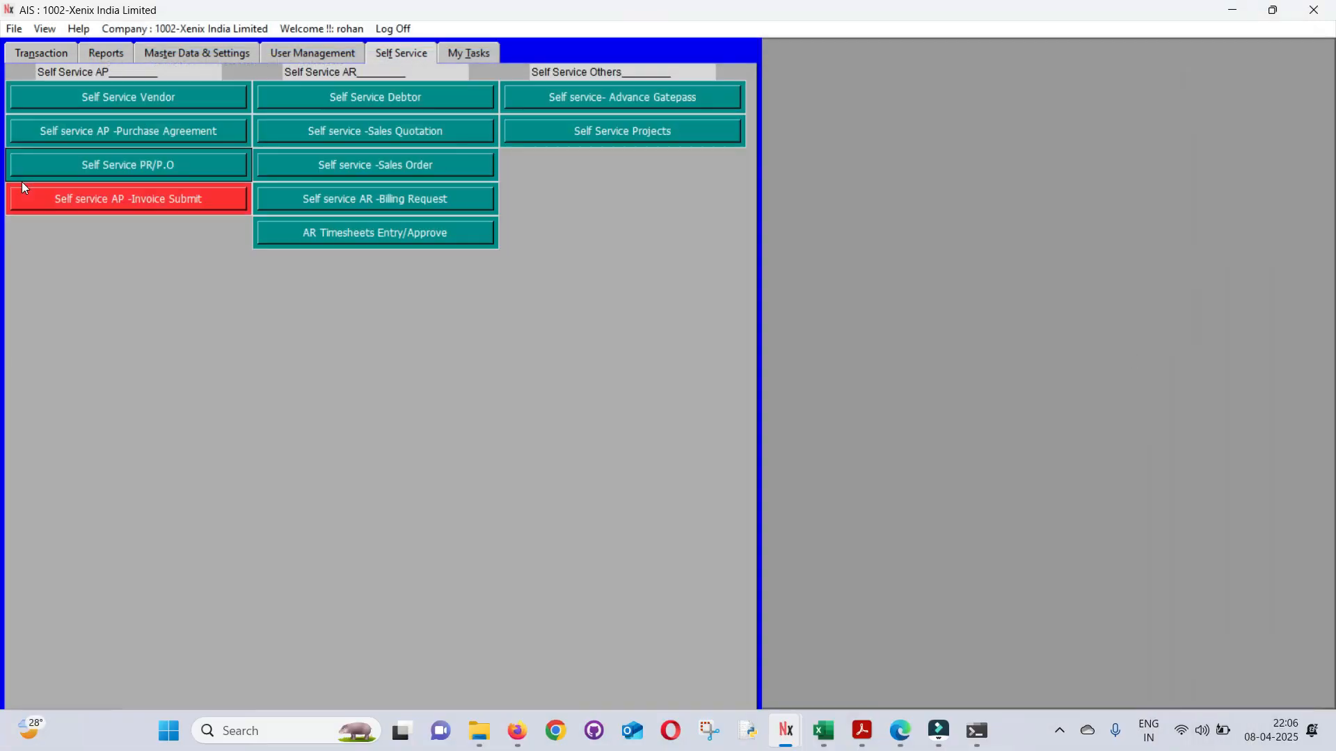
left_click(30, 55)
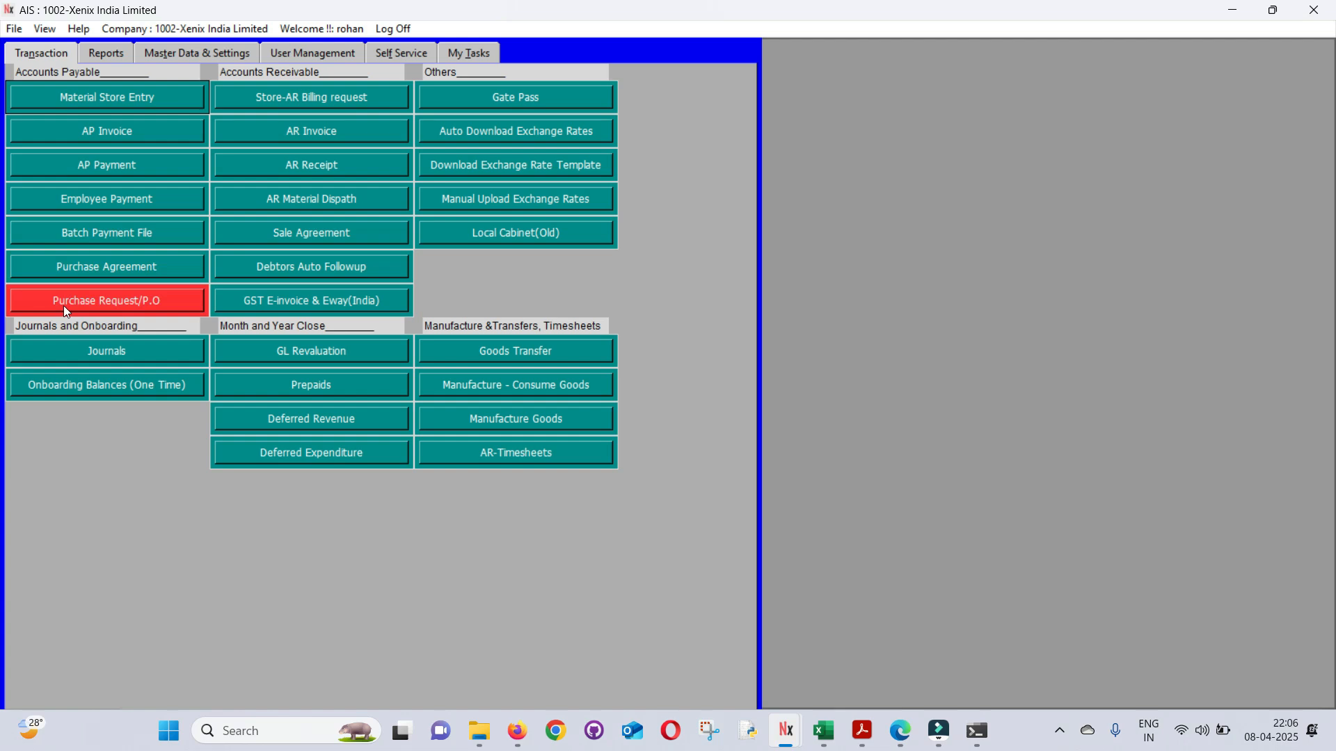
left_click(390, 50)
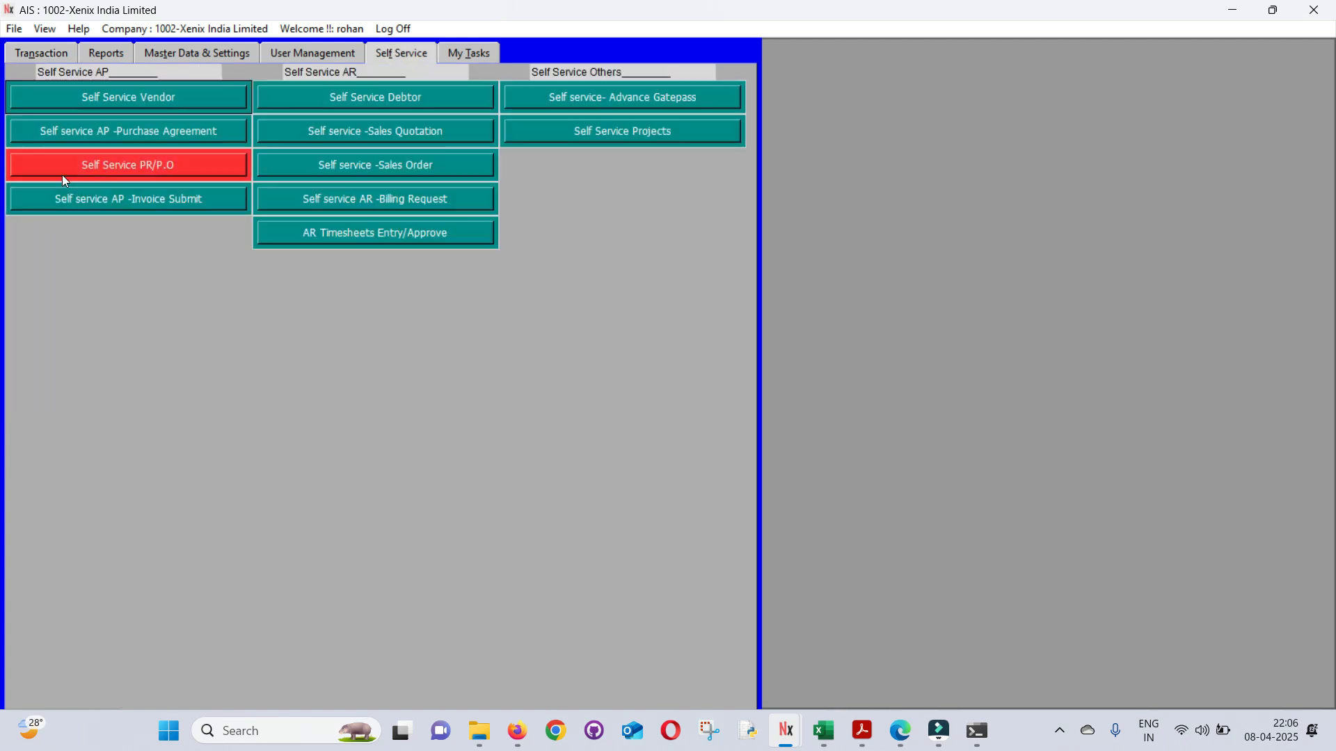